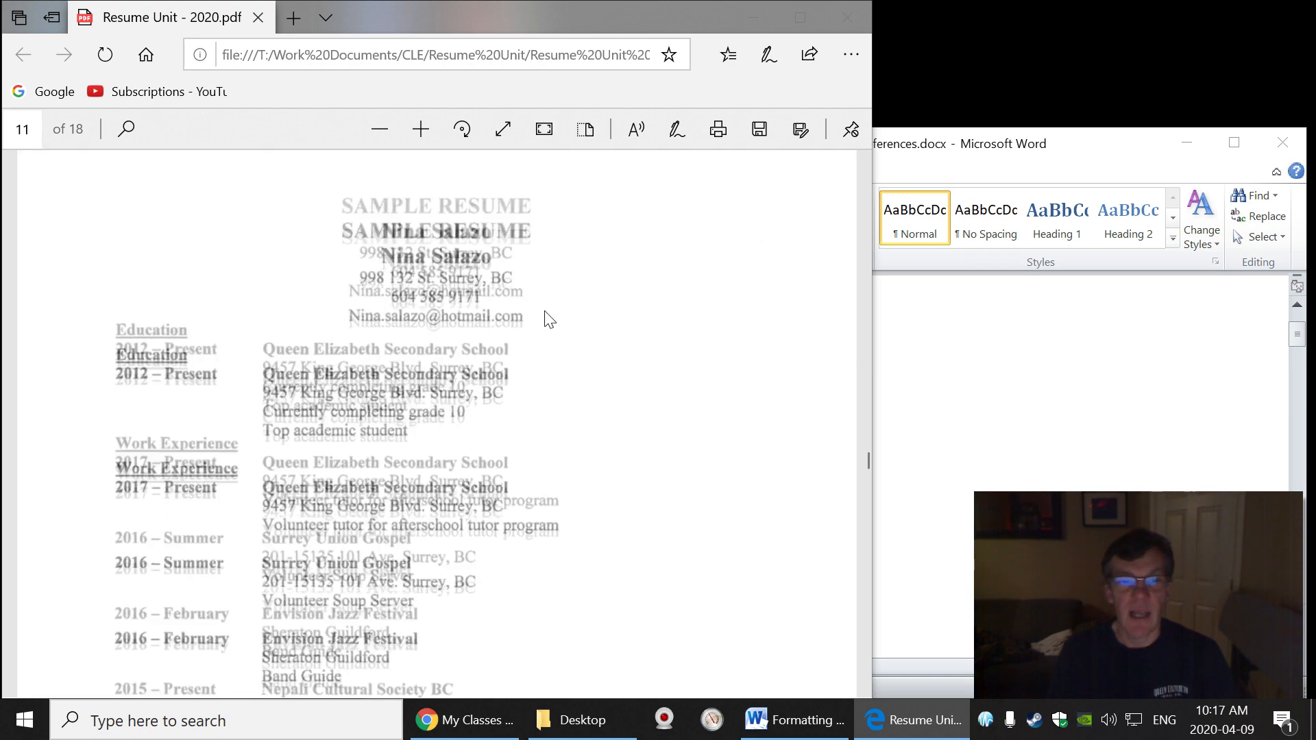
Examine the sample resume in the PDF, from the contact heading through to Interests and Talents, for its layout.
scroll(549, 312, "up", 1)
scroll(549, 315, "up", 1)
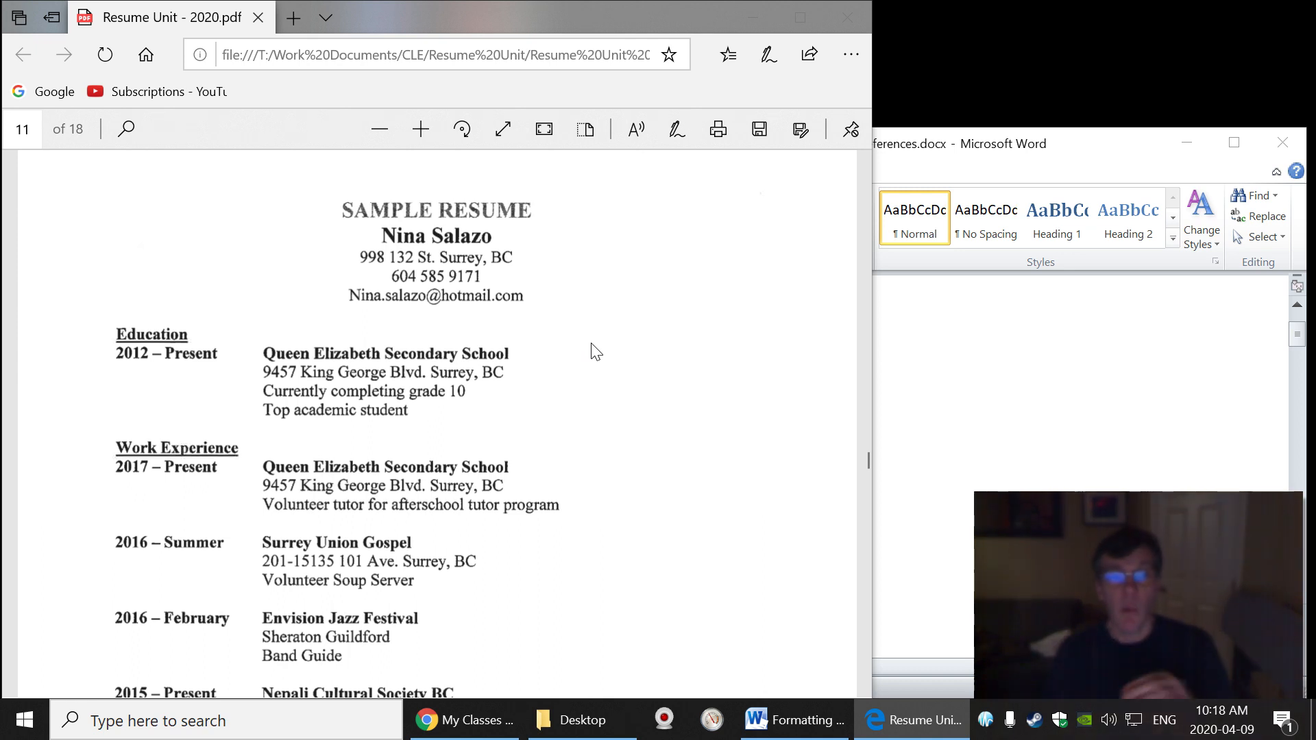
scroll(582, 381, "down", 3)
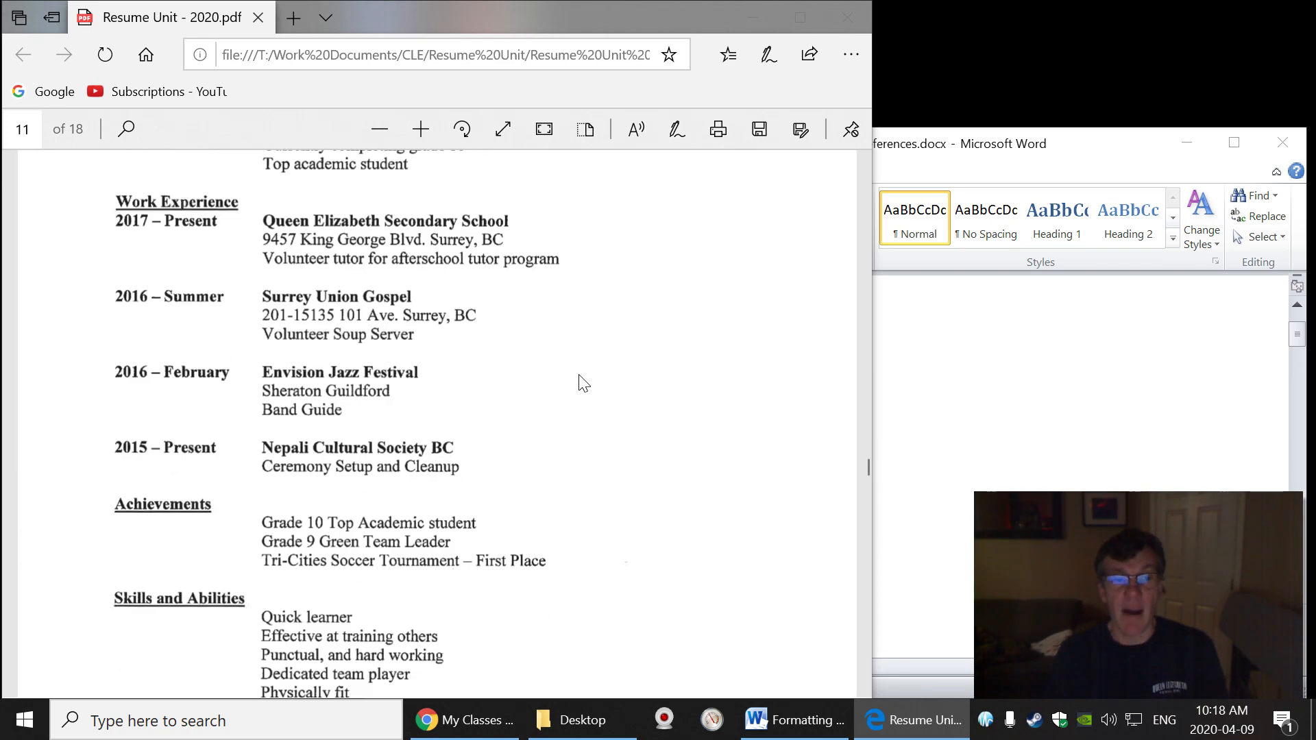
scroll(559, 398, "down", 3)
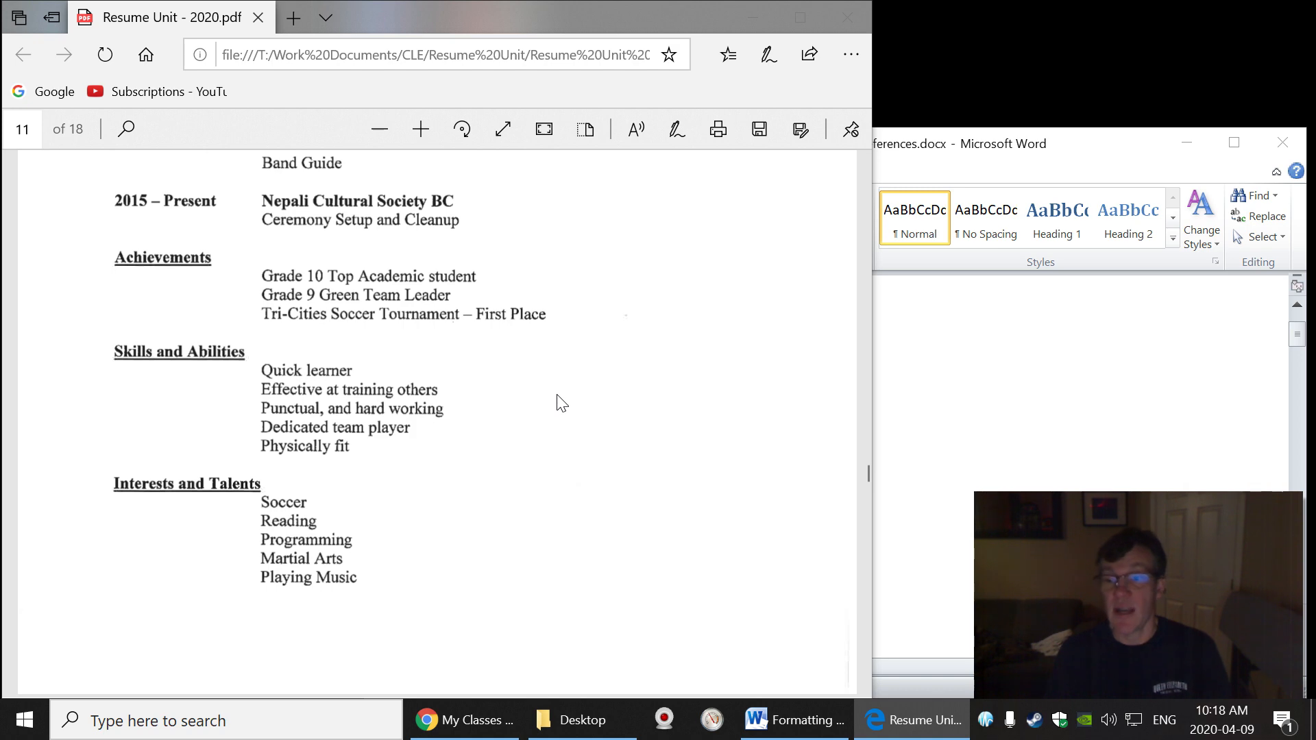
scroll(548, 403, "up", 2)
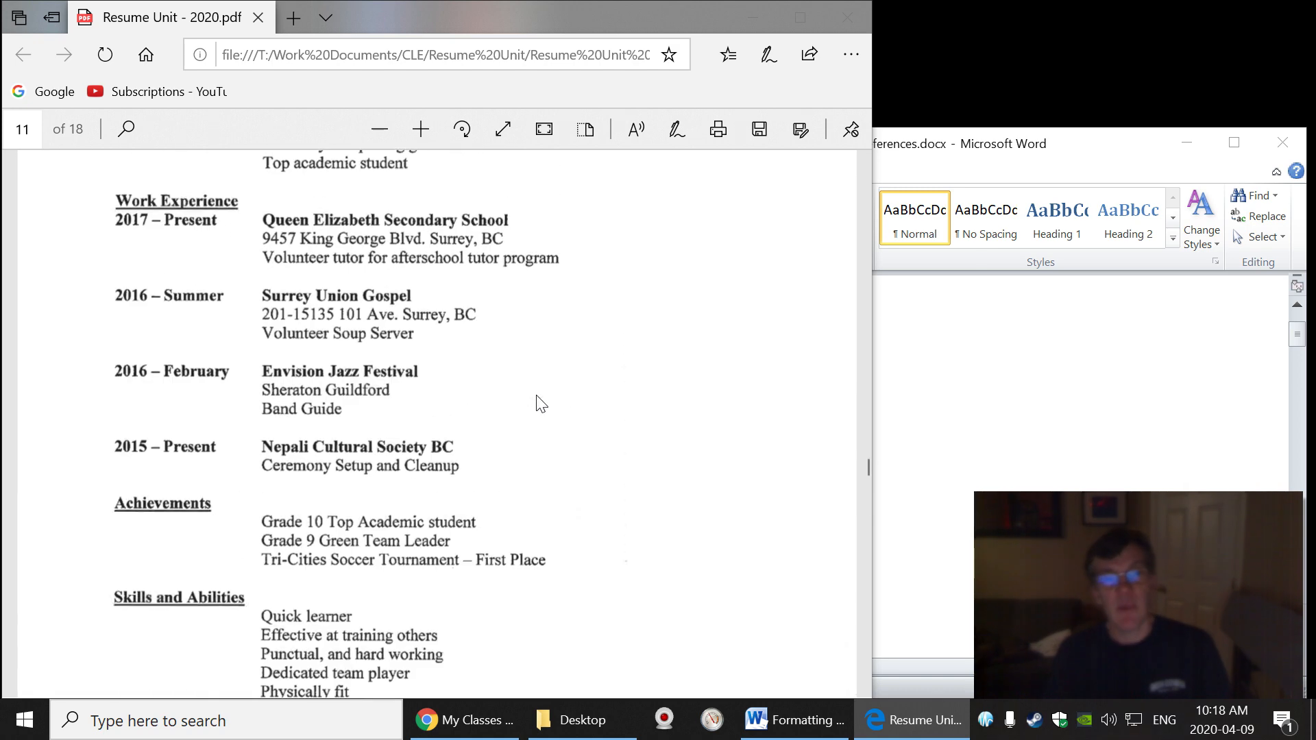
scroll(538, 403, "up", 3)
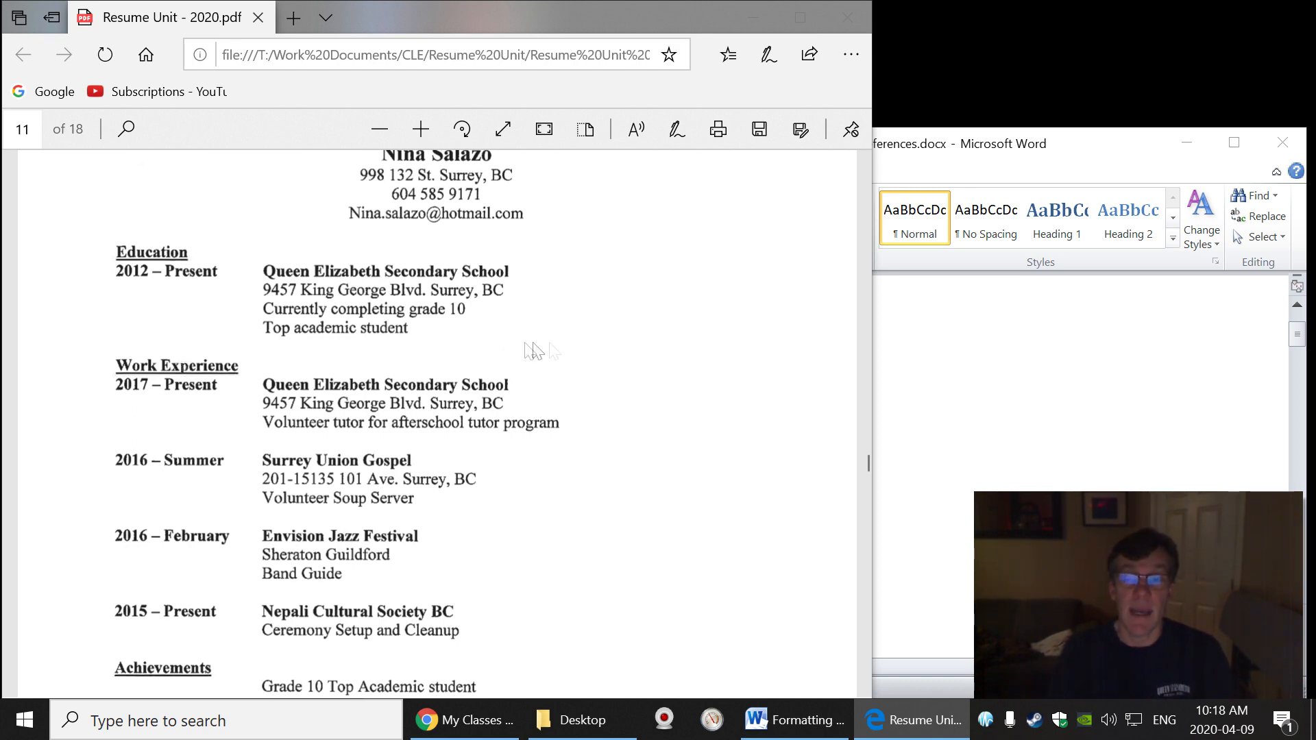
Switch to the Word document with the sample resume, maximize its window and go past the cover letter to the unformatted resume.
left_click(1026, 177)
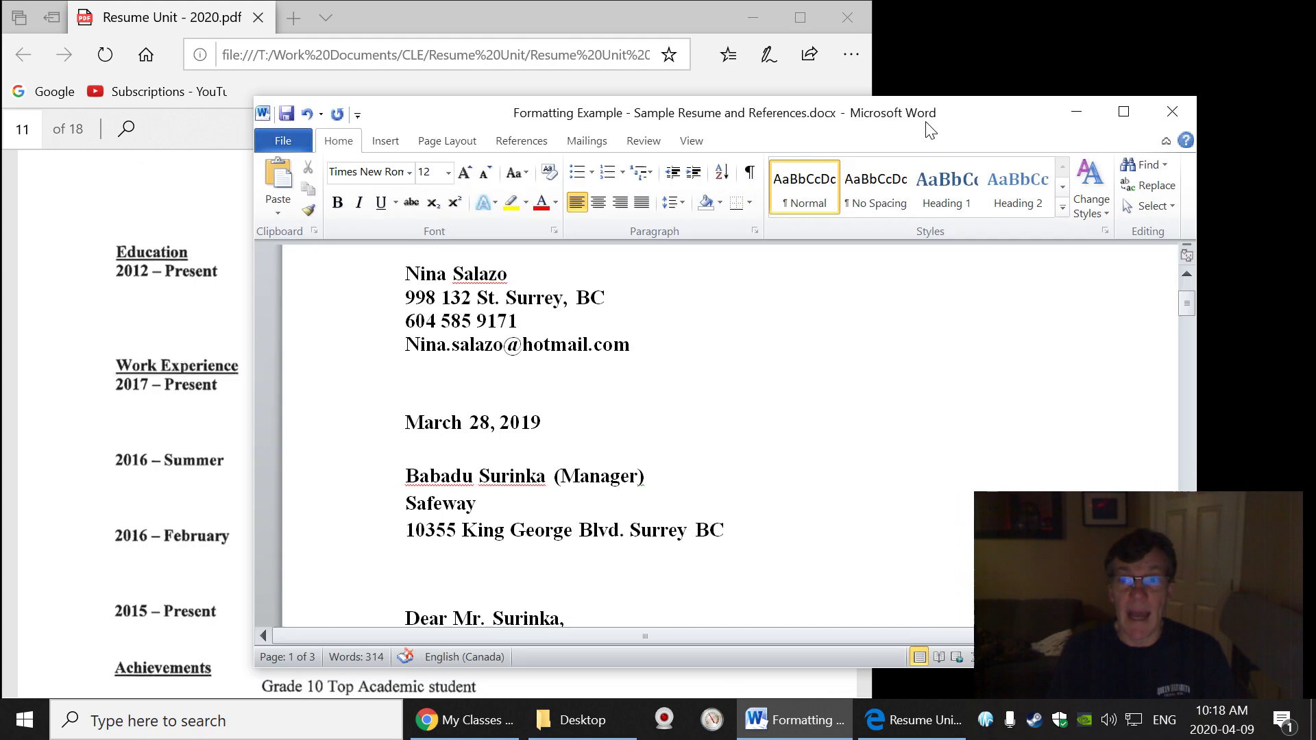
left_click(1122, 113)
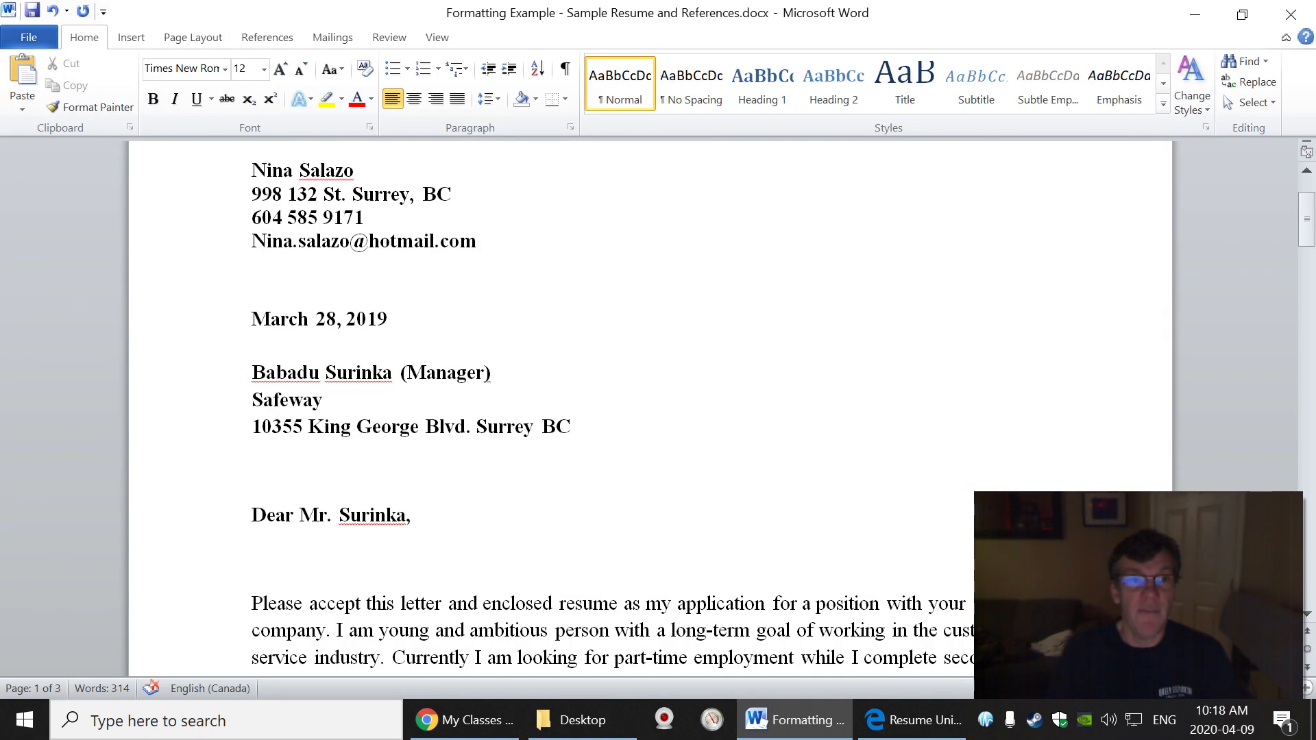
scroll(649, 409, "down", 3)
scroll(649, 408, "up", 4)
scroll(650, 408, "down", 3)
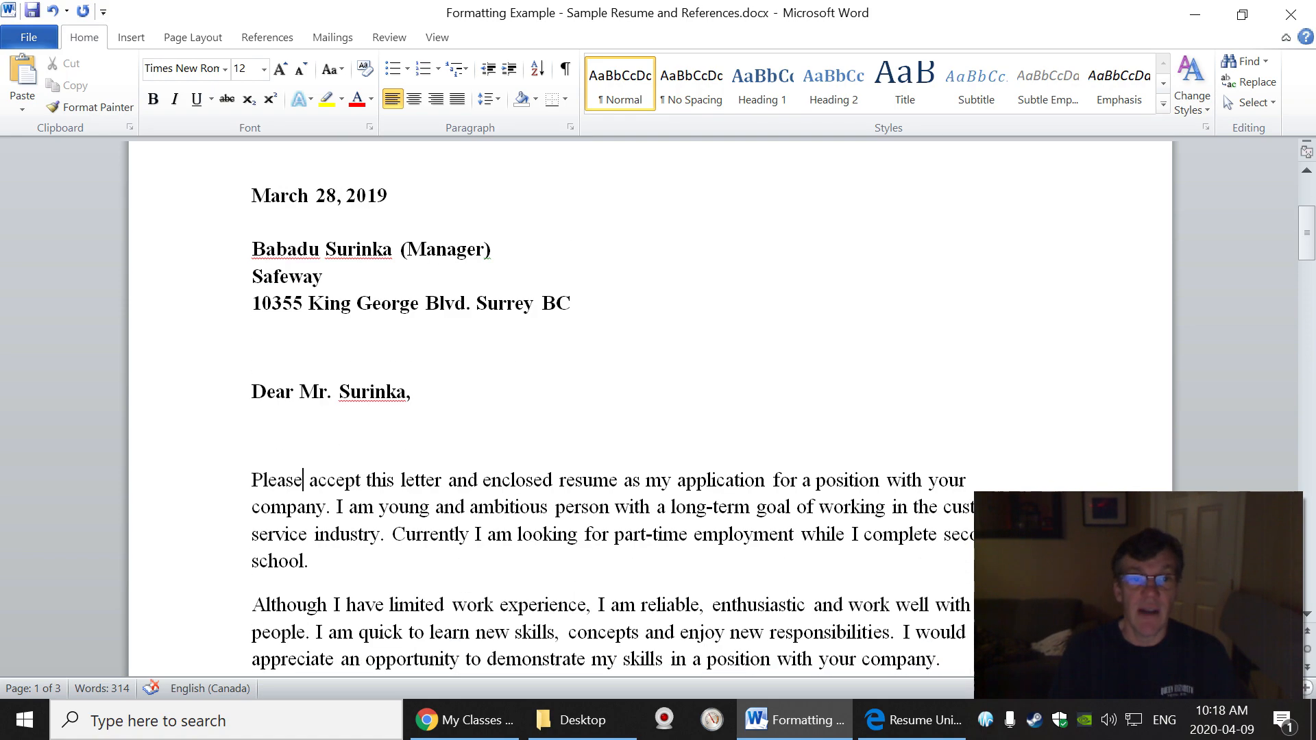
scroll(650, 409, "down", 5)
scroll(649, 408, "up", 4)
scroll(650, 409, "up", 3)
scroll(649, 408, "down", 6)
scroll(650, 409, "down", 15)
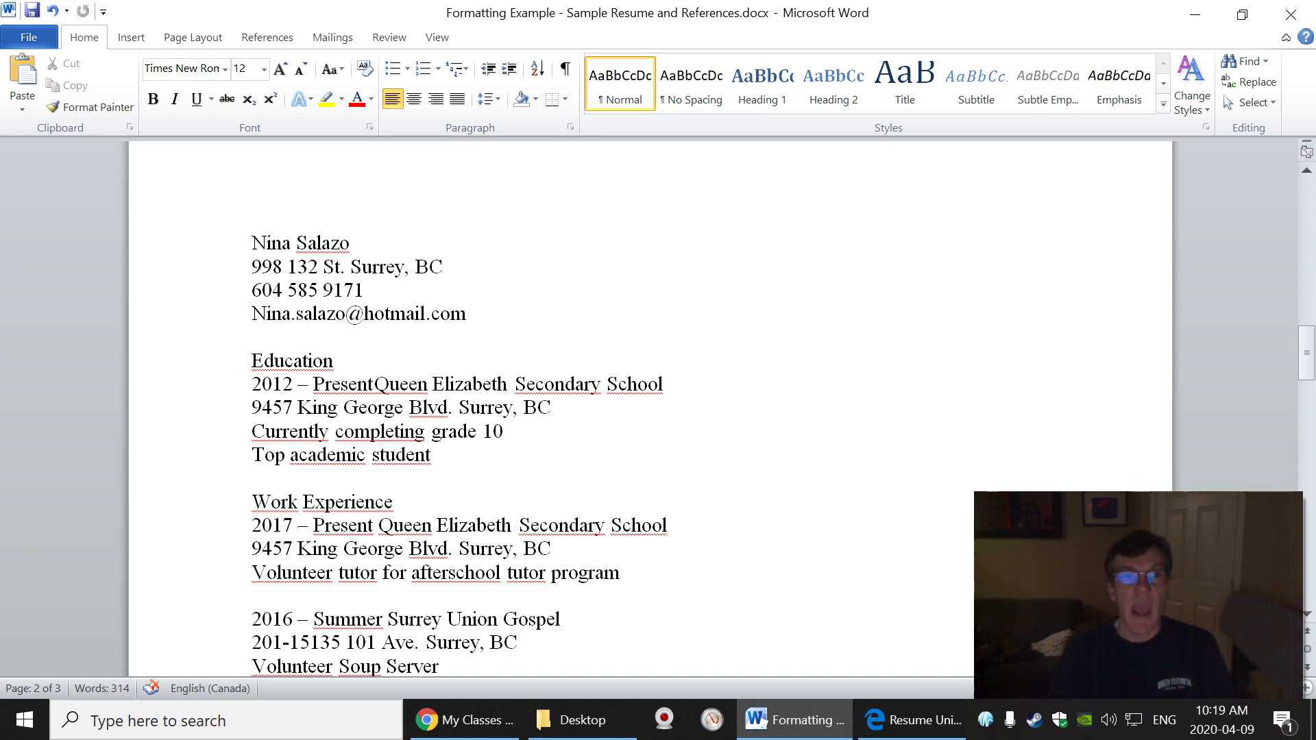
Apply the No Spacing style to the whole resume, from the name through "Playing Music".
left_click_drag(251, 240, 480, 620)
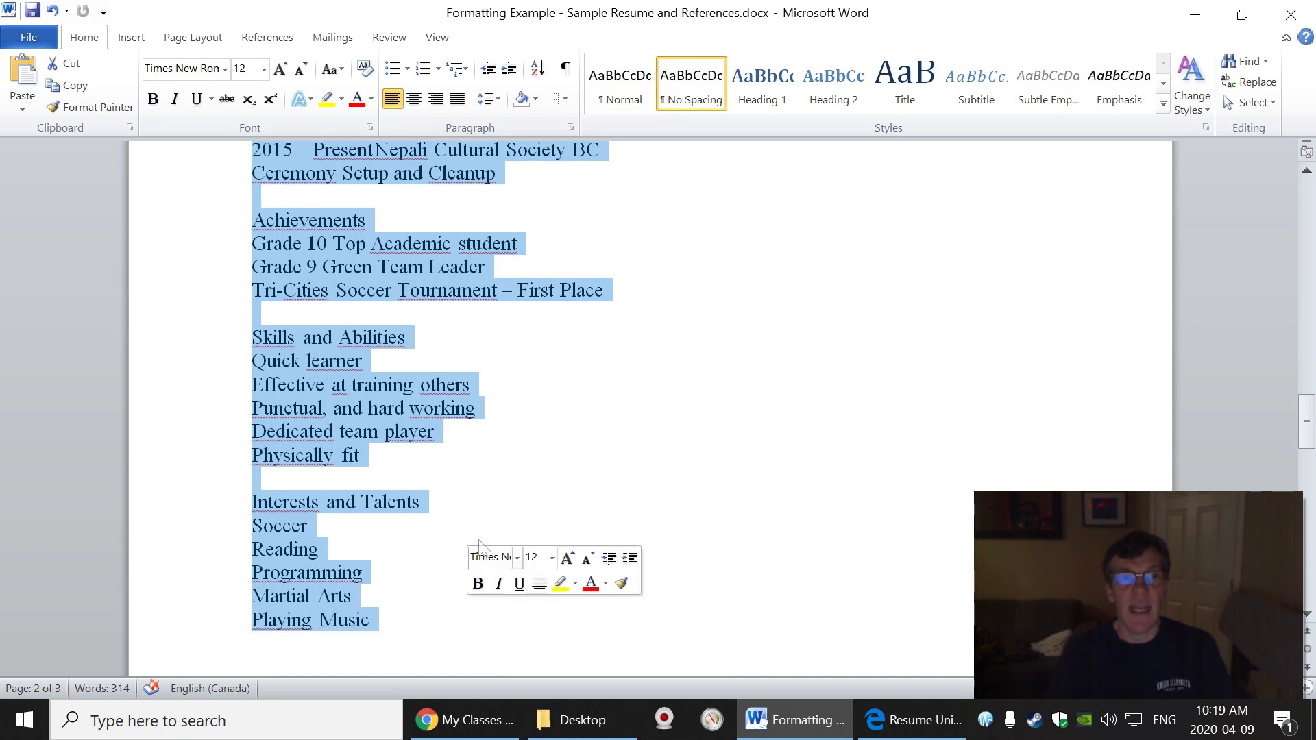
scroll(538, 339, "up", 15)
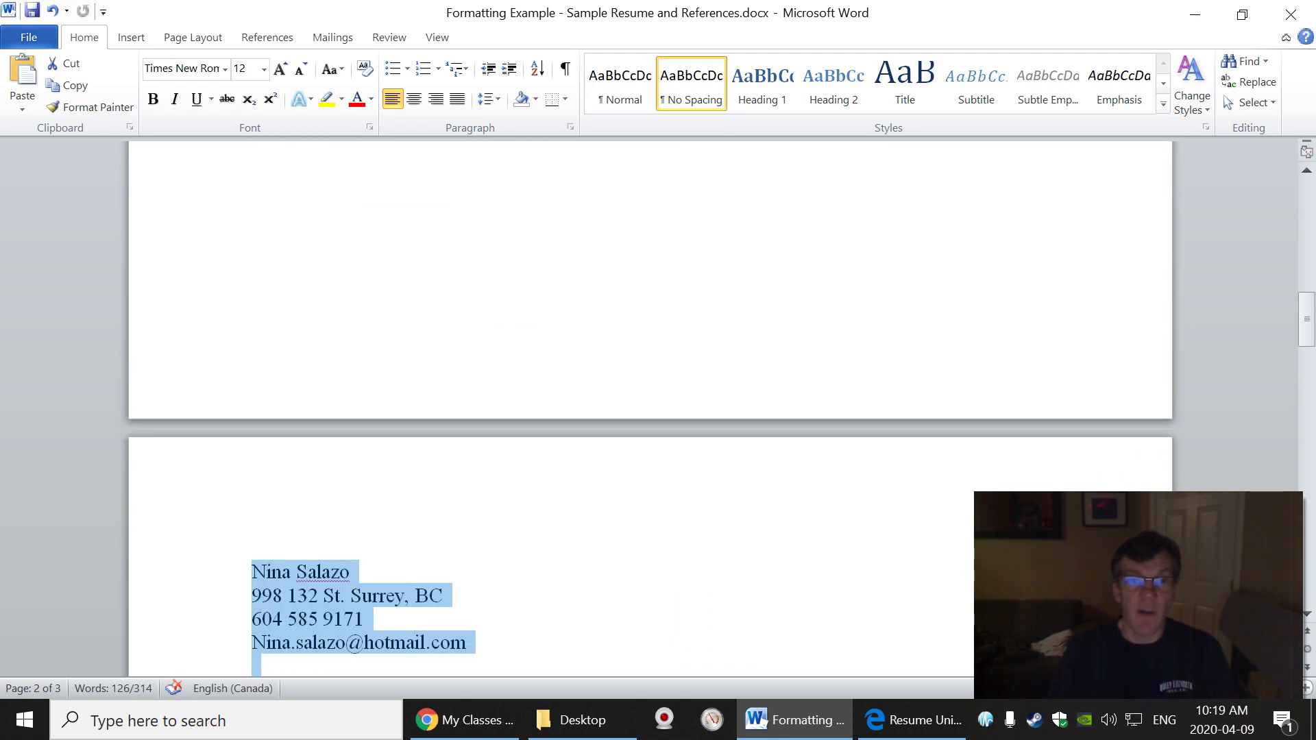
left_click(694, 102)
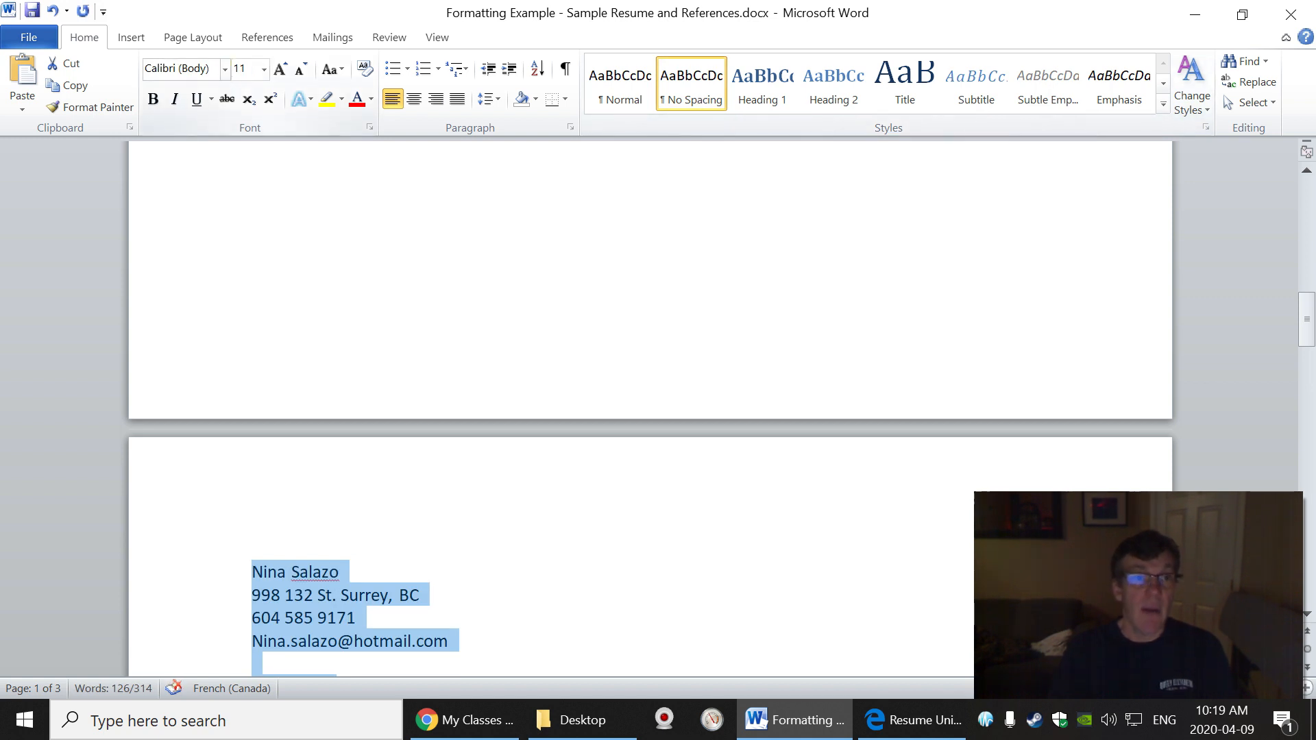
Set the font of the whole selected resume to Times New Roman.
left_click(224, 69)
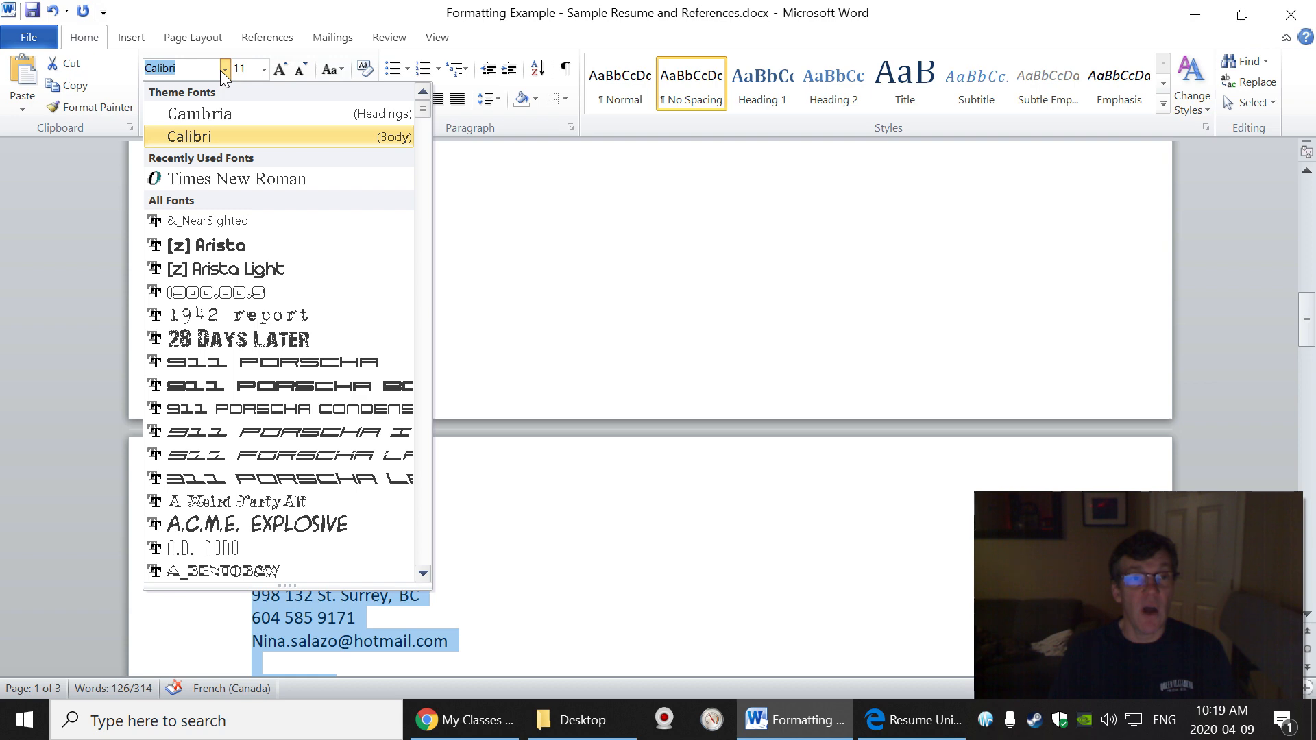
left_click(241, 180)
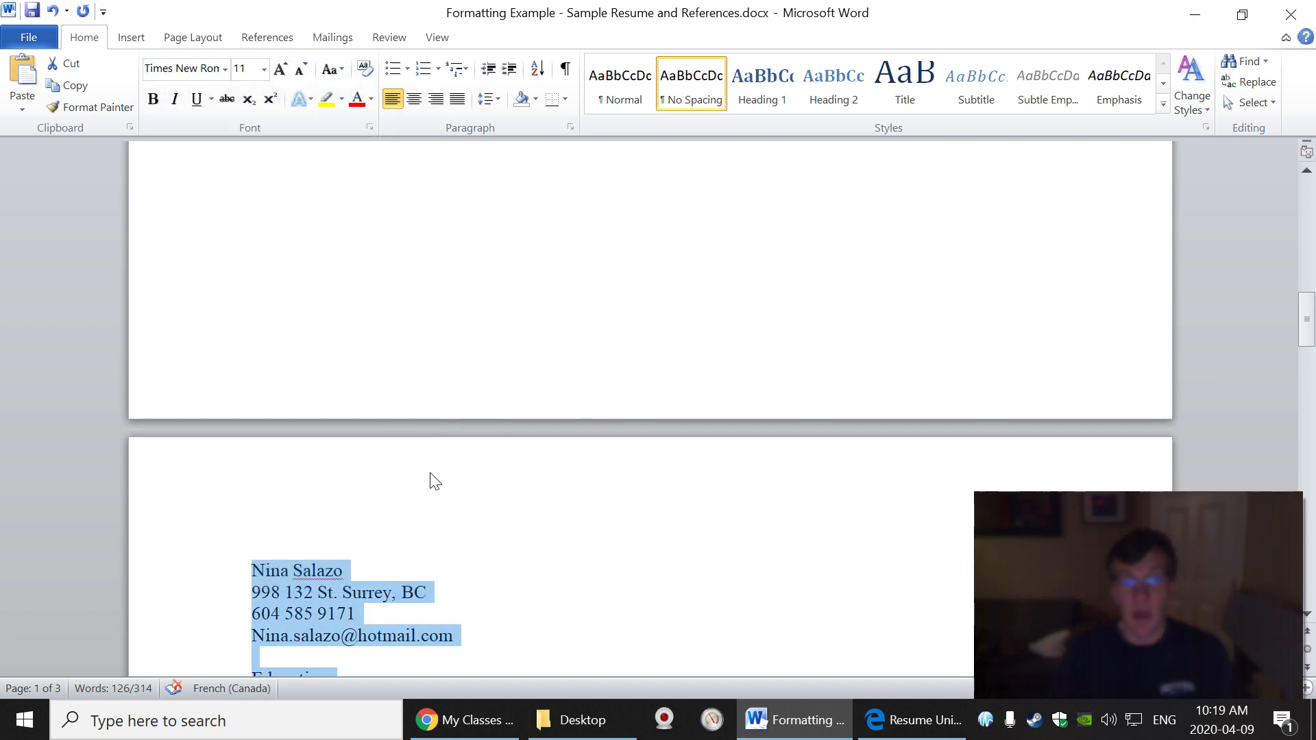
left_click(224, 70)
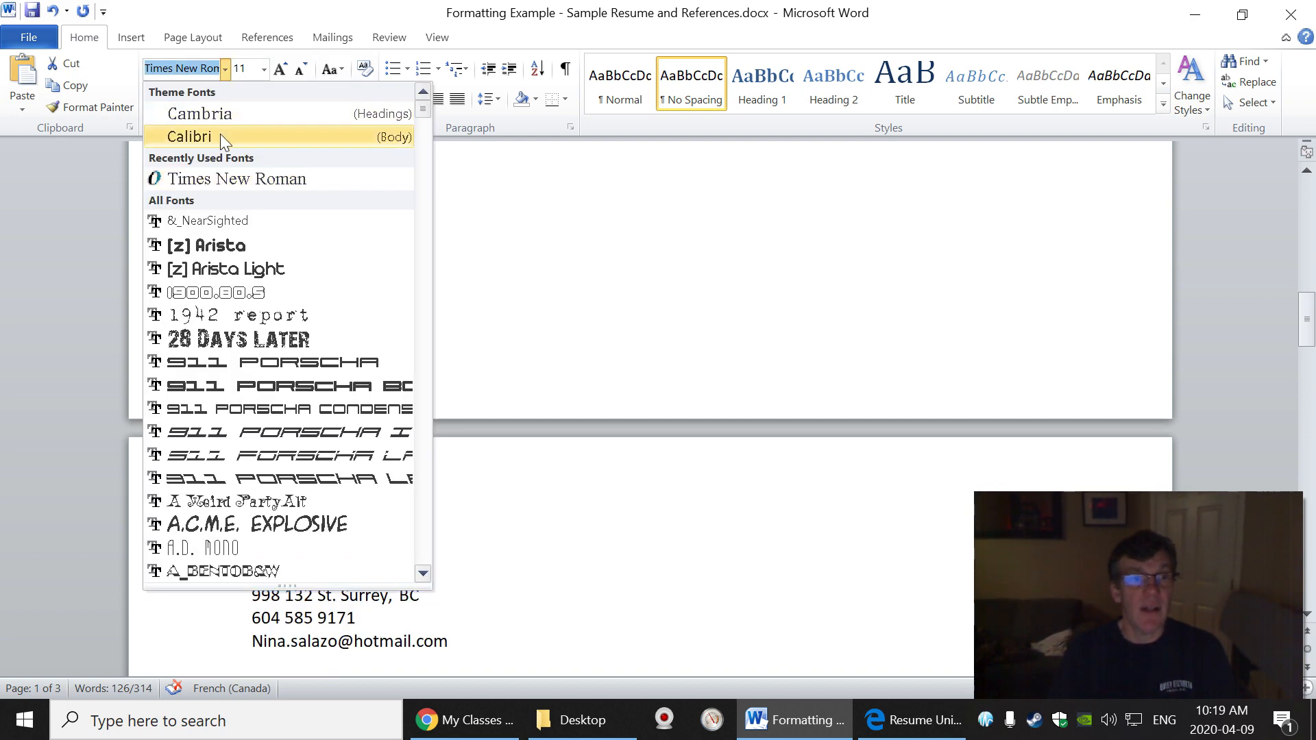
left_click(215, 177)
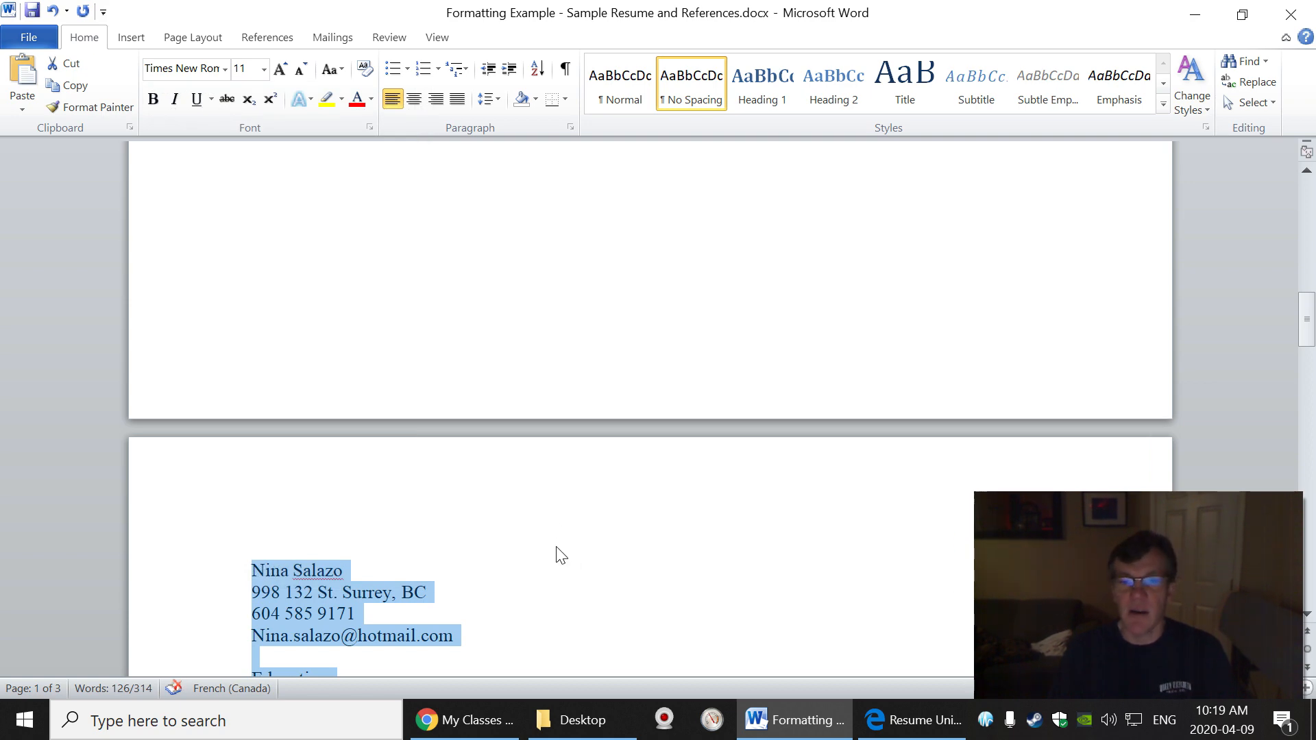
scroll(560, 555, "down", 3)
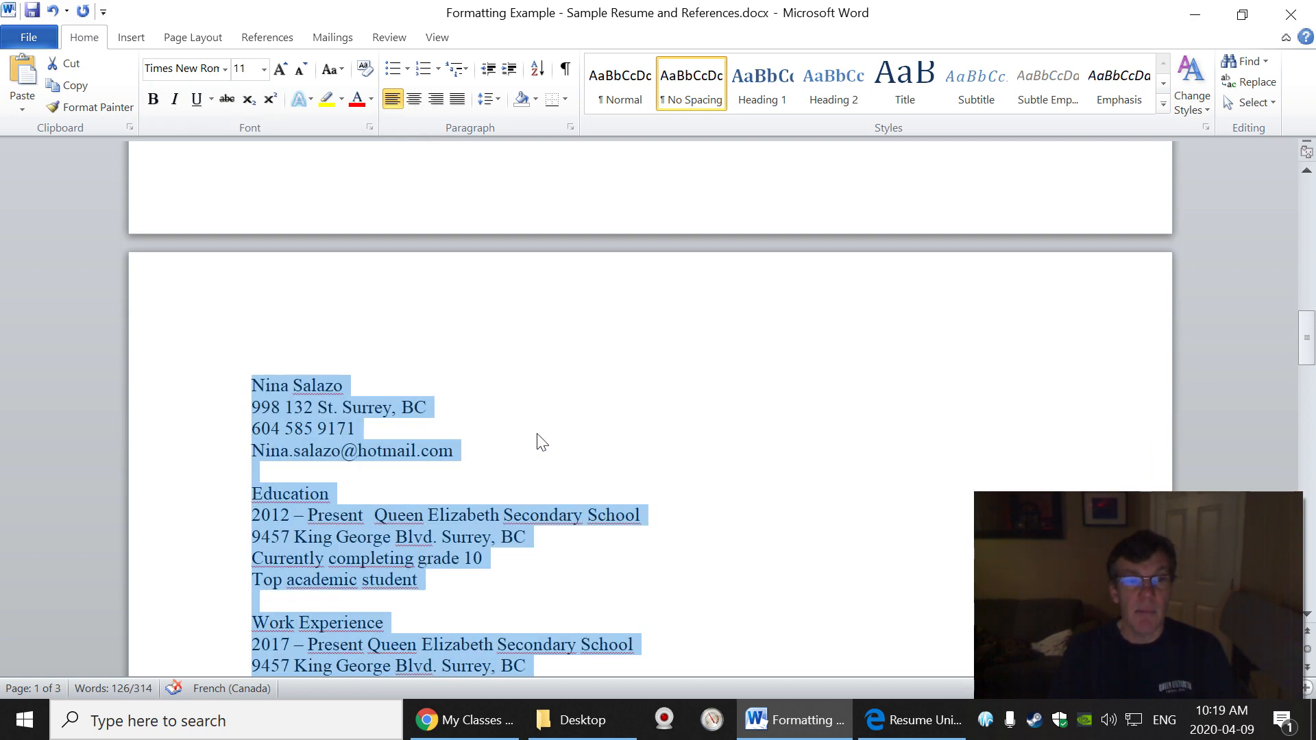
Try centring the four-line contact block above Education, and return it to left alignment.
left_click(538, 433)
left_click_drag(473, 454, 408, 384)
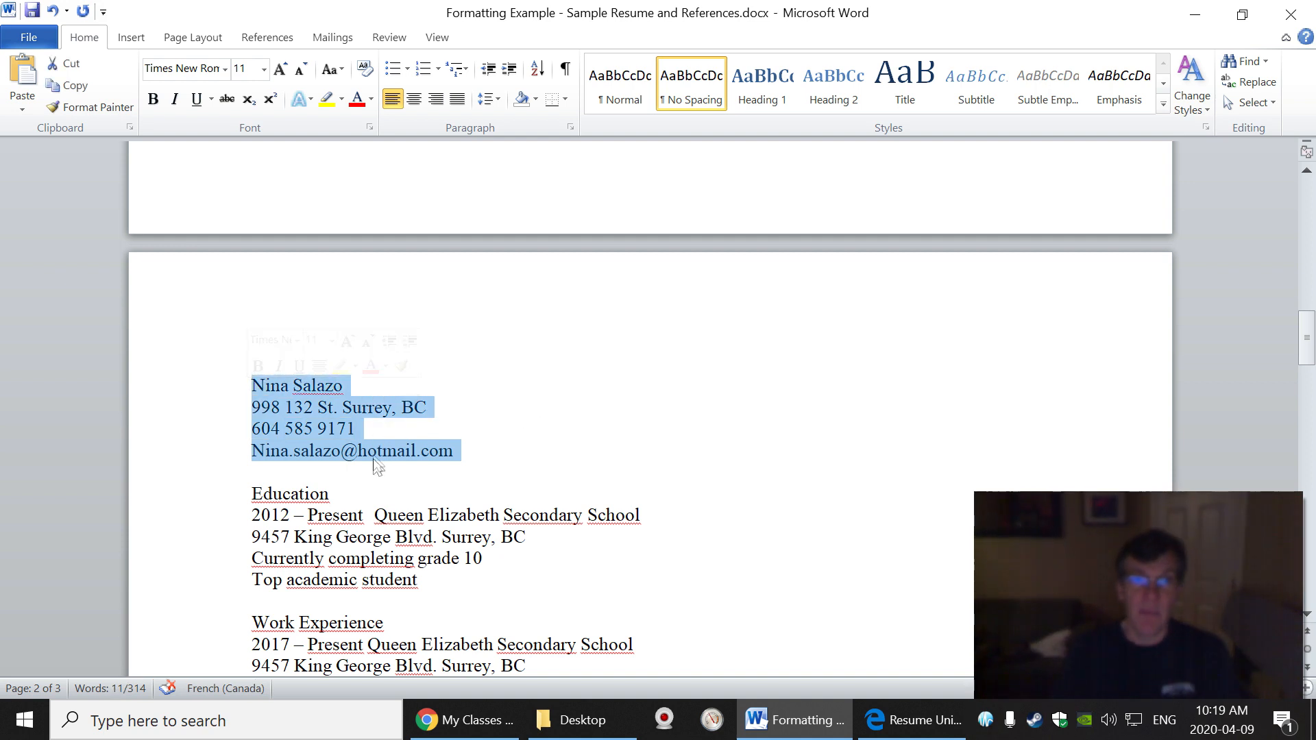
left_click(415, 100)
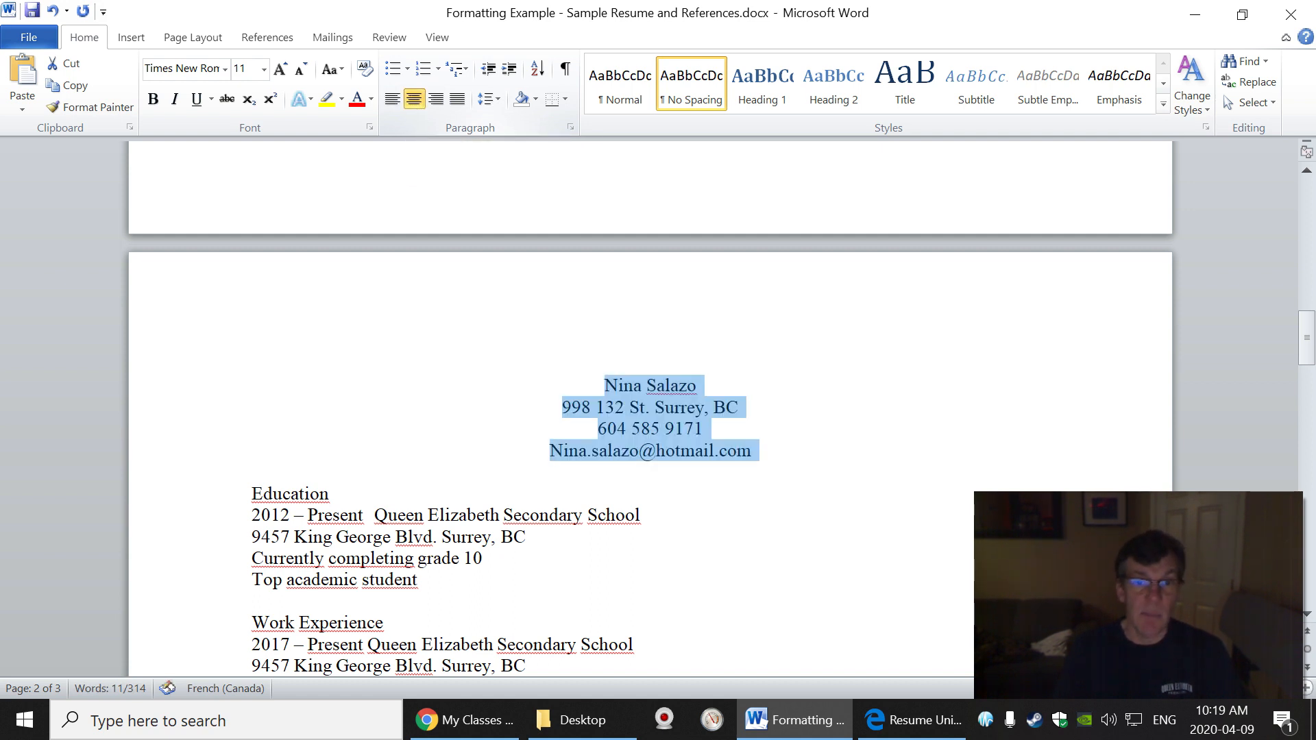
left_click(392, 100)
Remove the leading spaces in front of the name on the resume's first line.
left_click(325, 385)
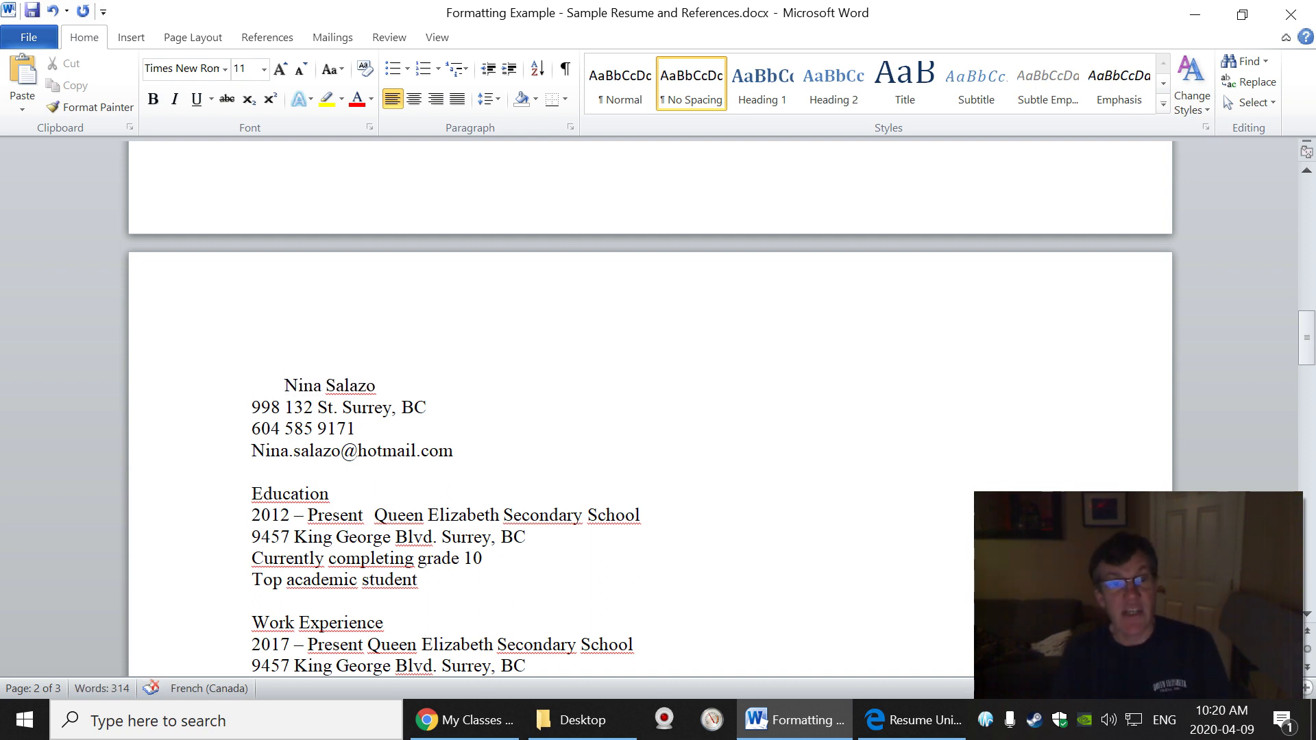
key("BackSpace")
key("BackSpace")
key("BackSpace")
key("BackSpace")
key("BackSpace")
key("BackSpace")
key("BackSpace")
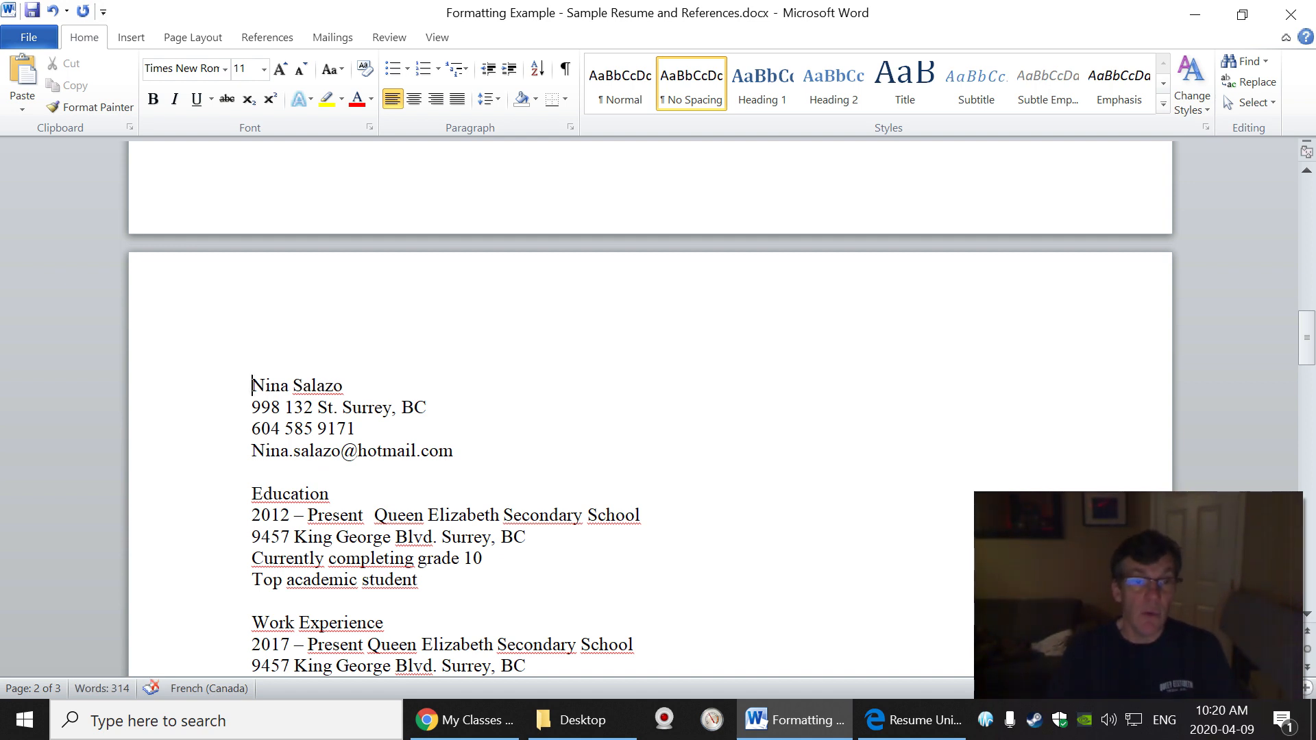
Centre the four-line contact block at the head of the resume.
left_click_drag(459, 450, 252, 385)
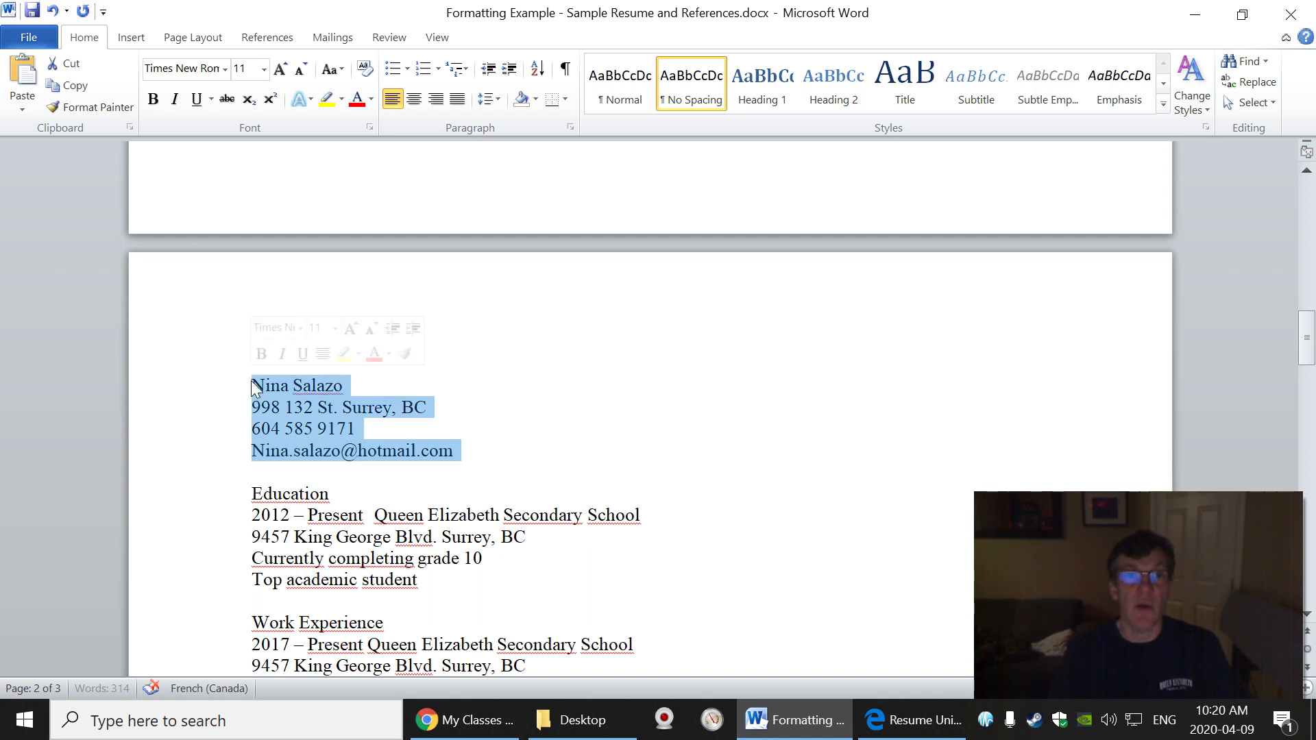
left_click(414, 99)
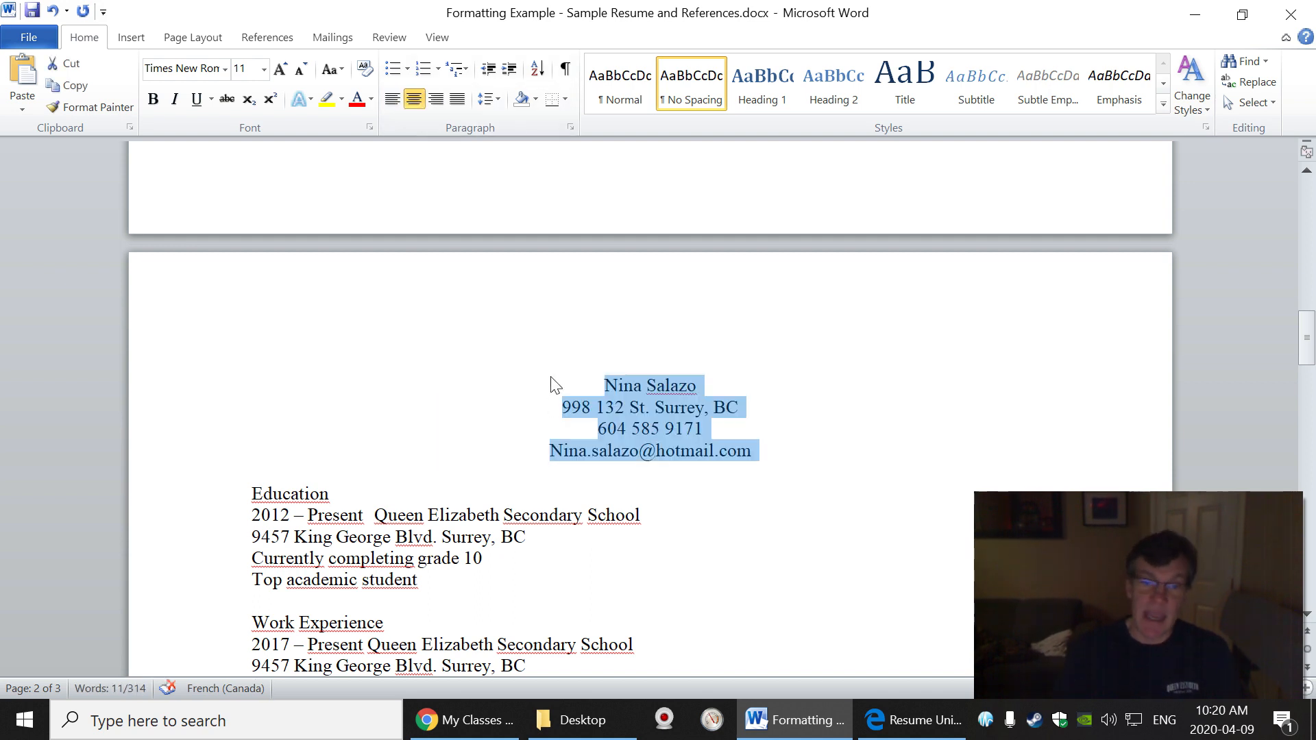
left_click(605, 385)
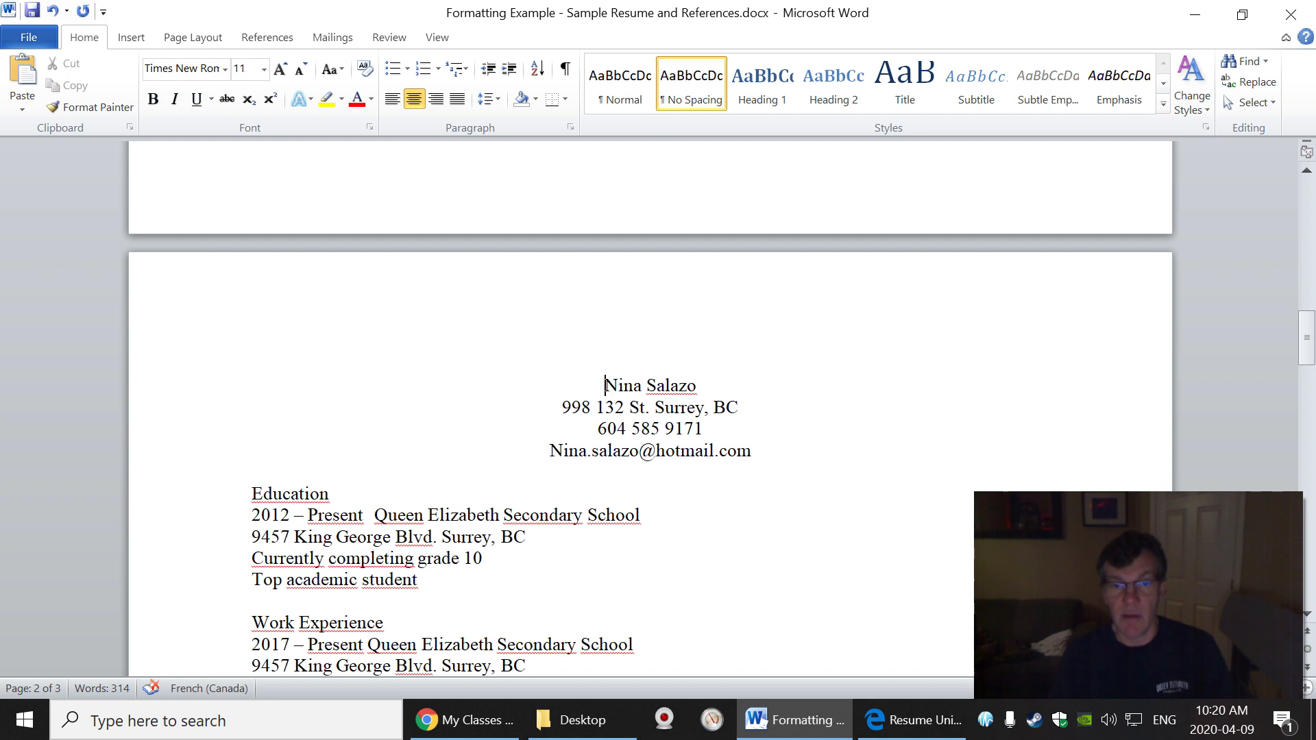
Replace the gap between "2012 – Present" and the school name under Education with two tabs.
left_click(364, 516)
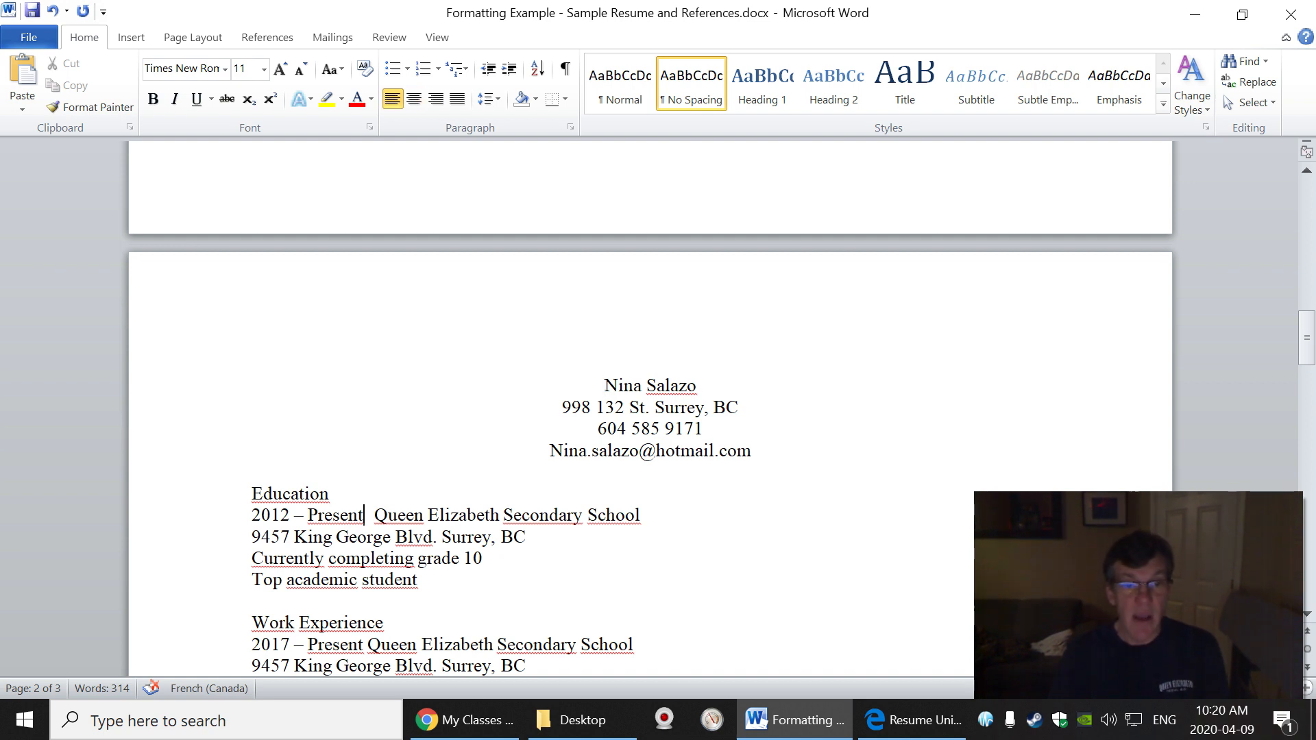
key("Delete")
key("Delete")
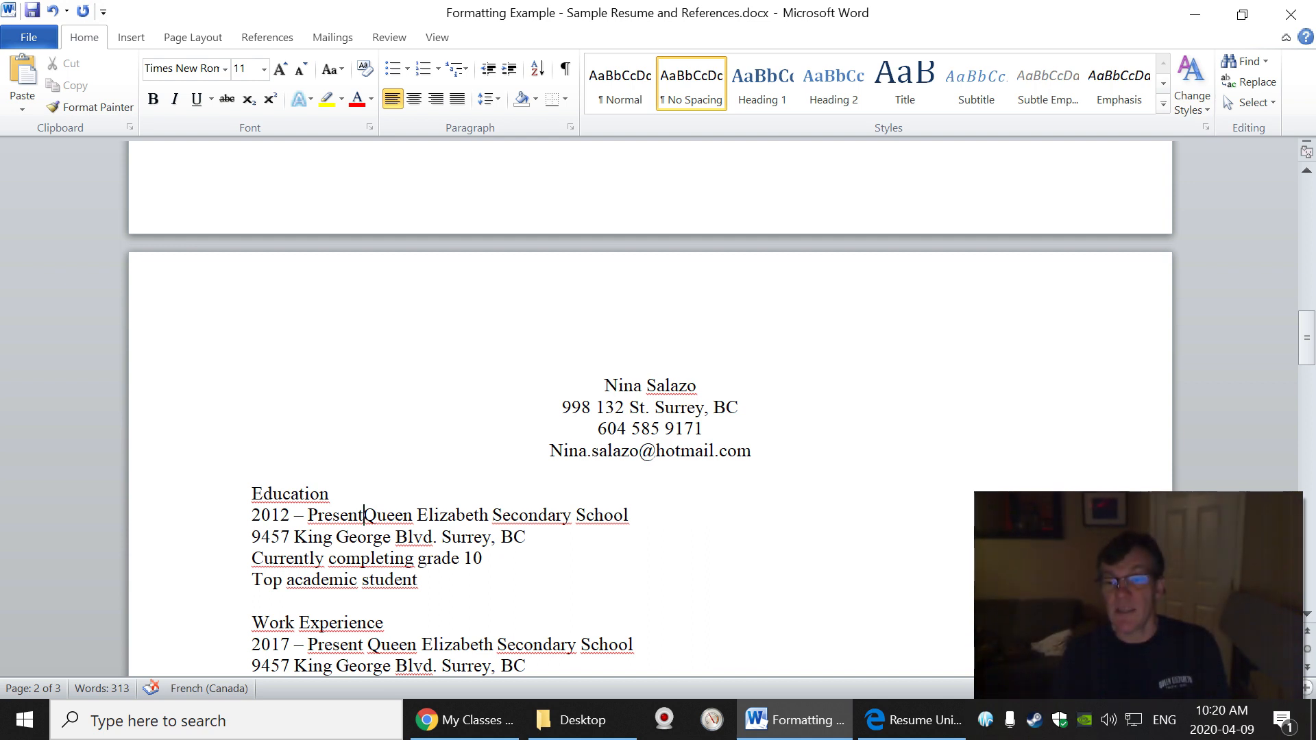
key("Tab")
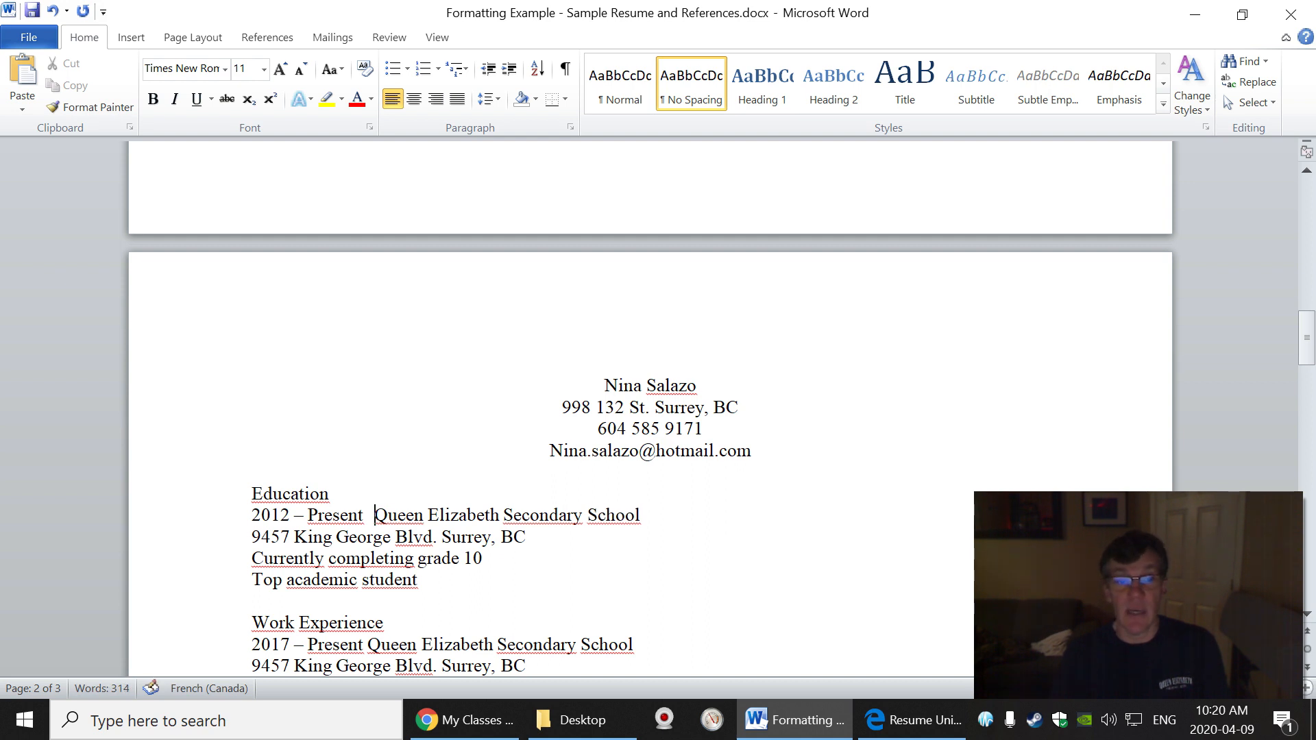
key("Tab")
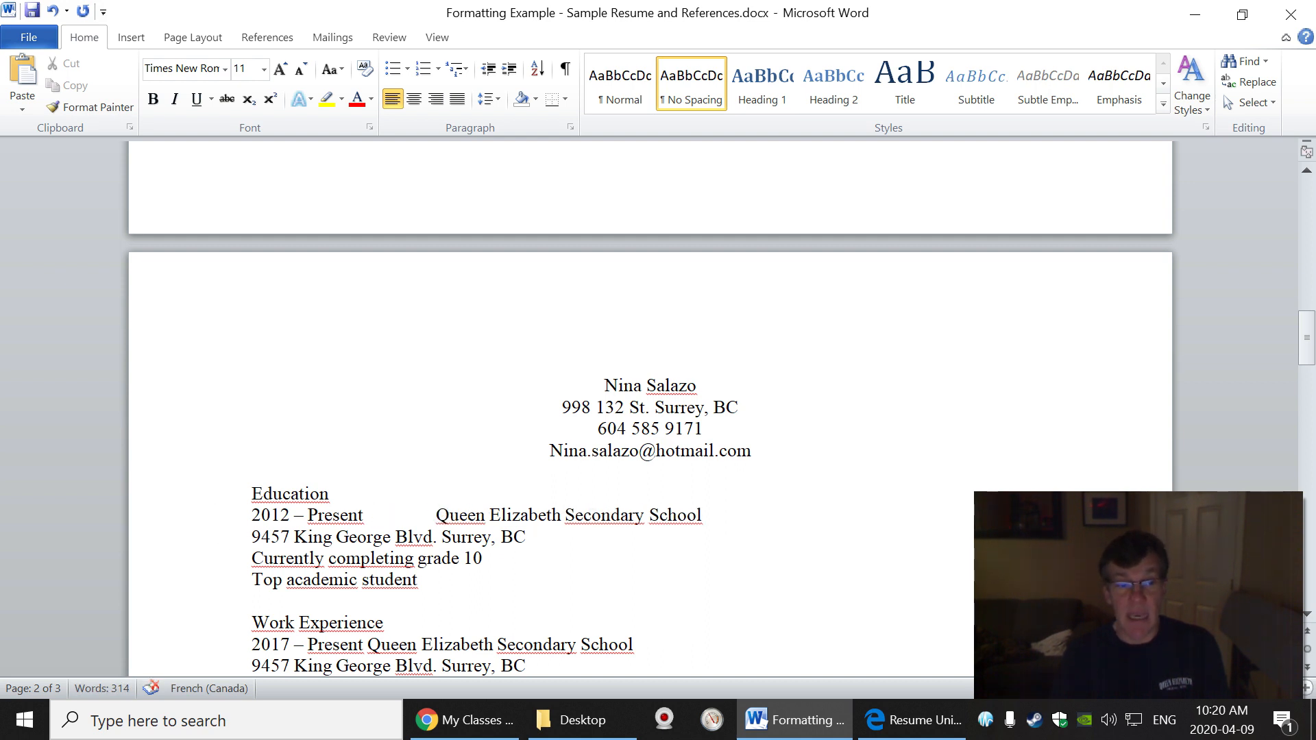
Indent the school address, "Currently completing grade 10" and "Top academic student" lines with three tabs each to align under the school name.
left_click(252, 538)
key("Tab")
key("Tab")
key("Tab")
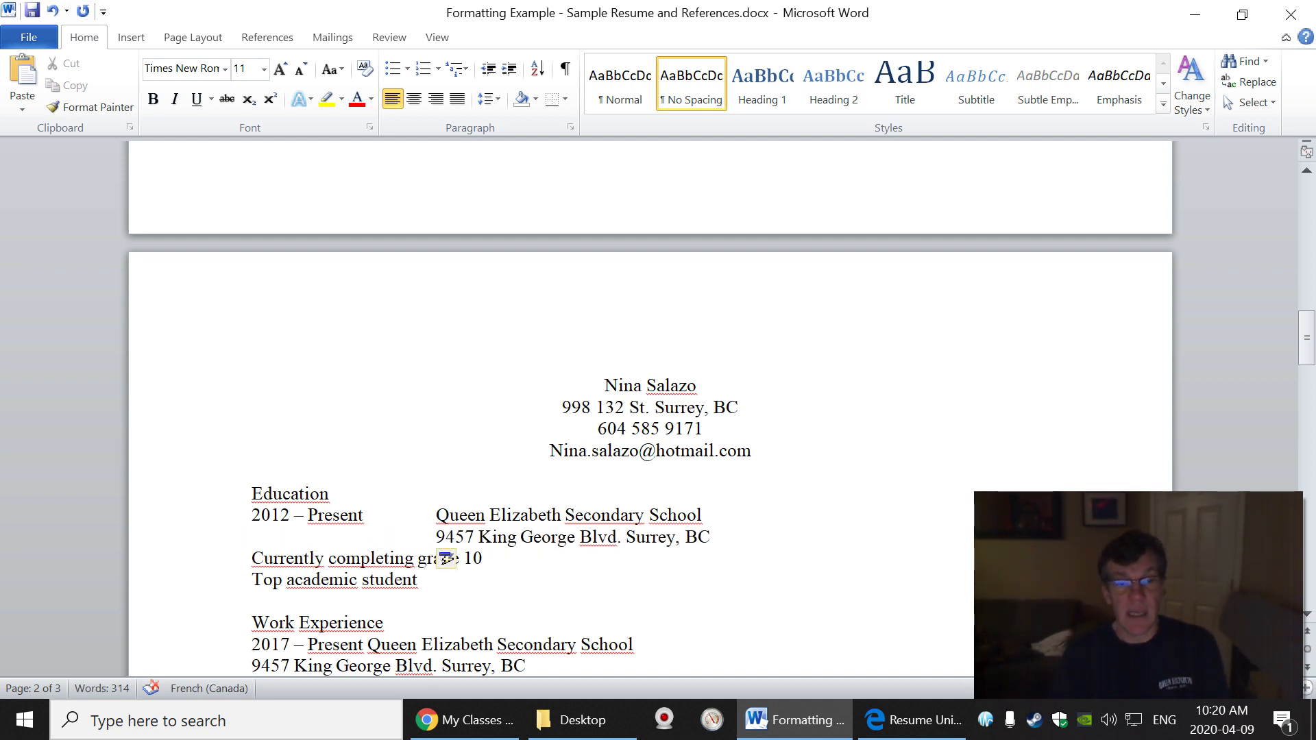
left_click(252, 558)
key("Tab")
key("Tab")
key("Tab")
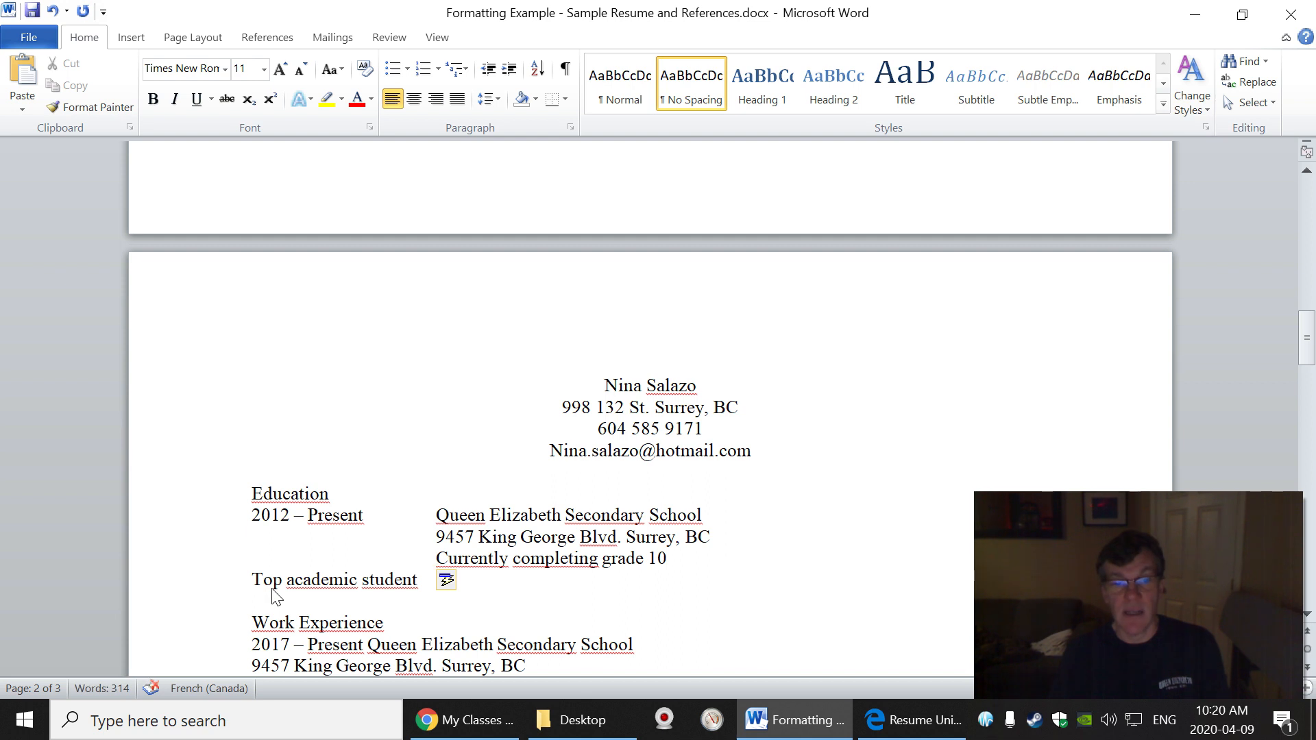
left_click(252, 580)
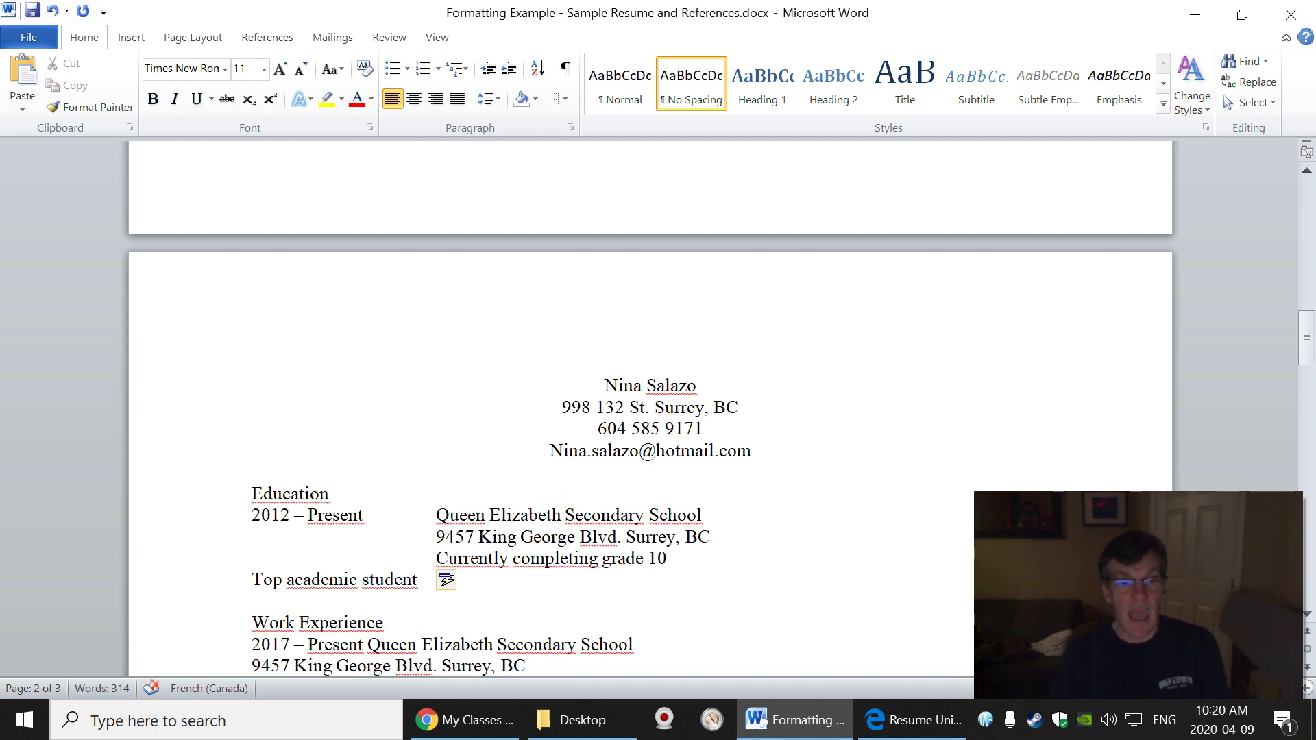
key("Tab")
key("Tab")
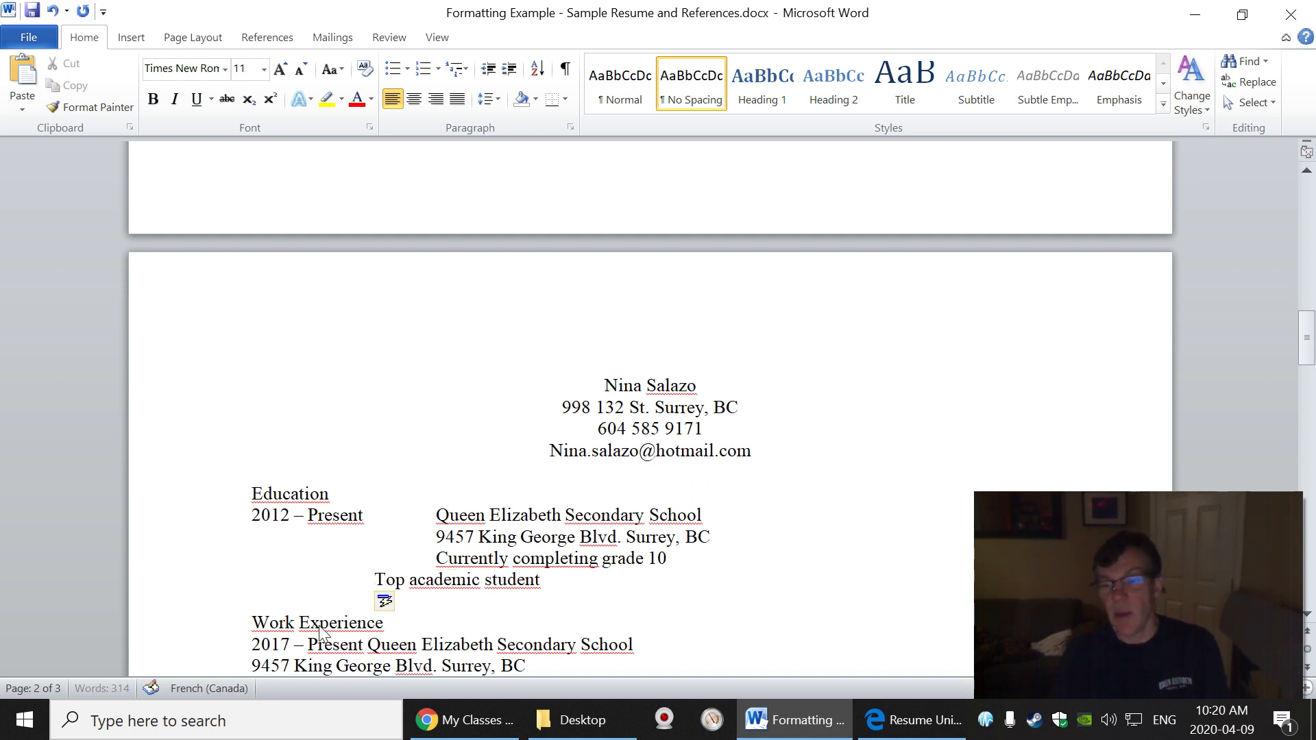
key("Tab")
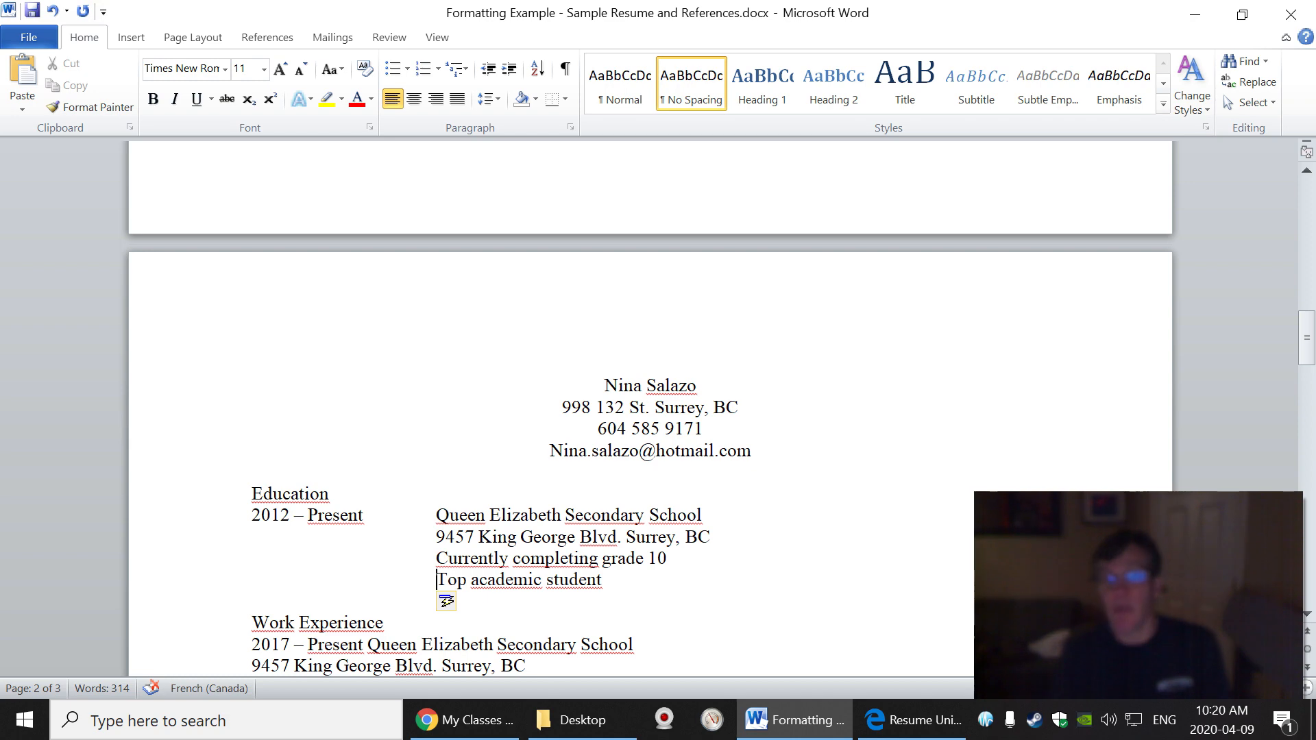
Replace the gap between "2017 – Present" and the school name under Work Experience with two tabs.
scroll(650, 411, "down", 2)
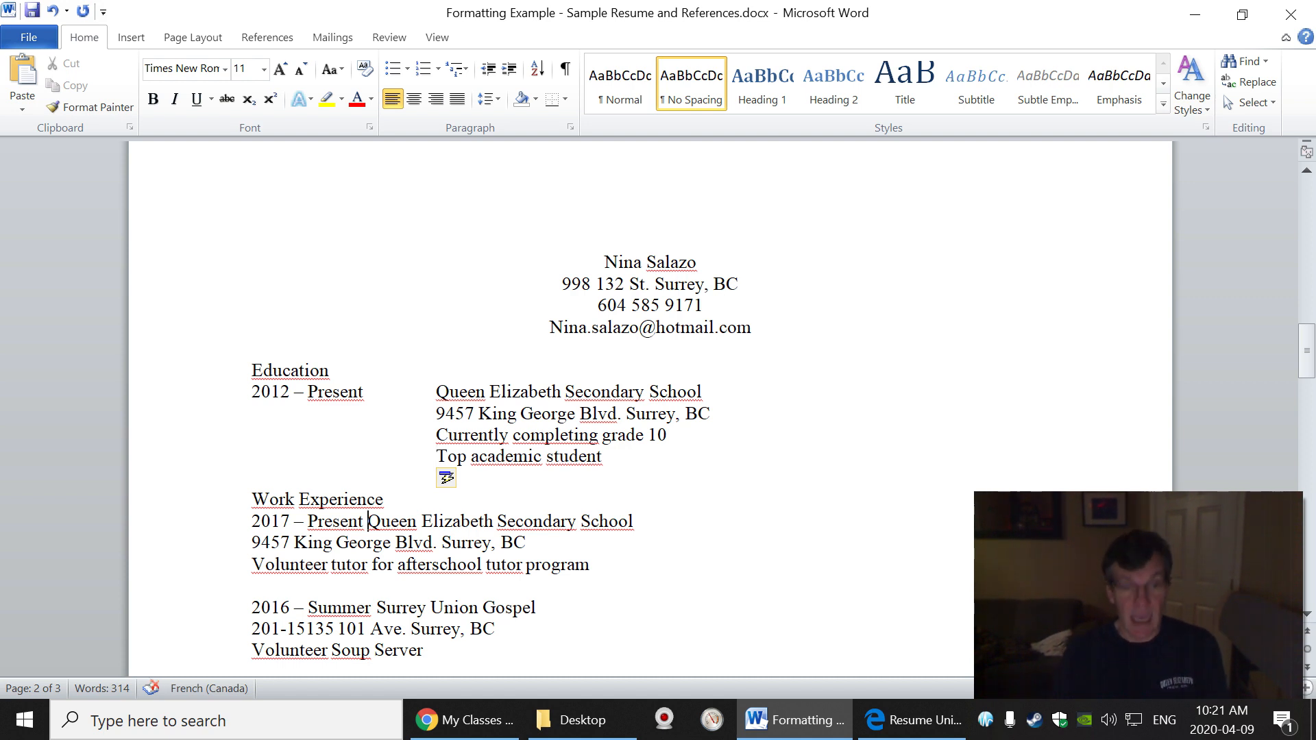
key("BackSpace")
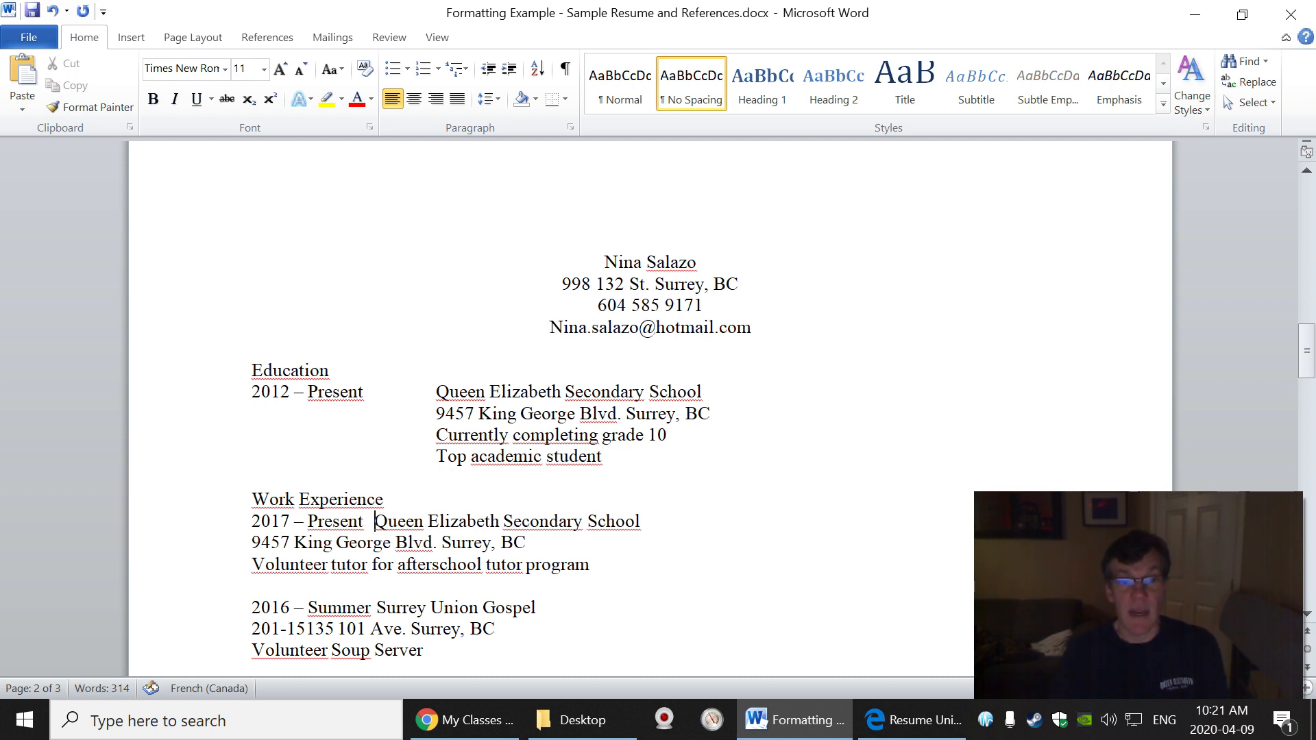
key("Tab")
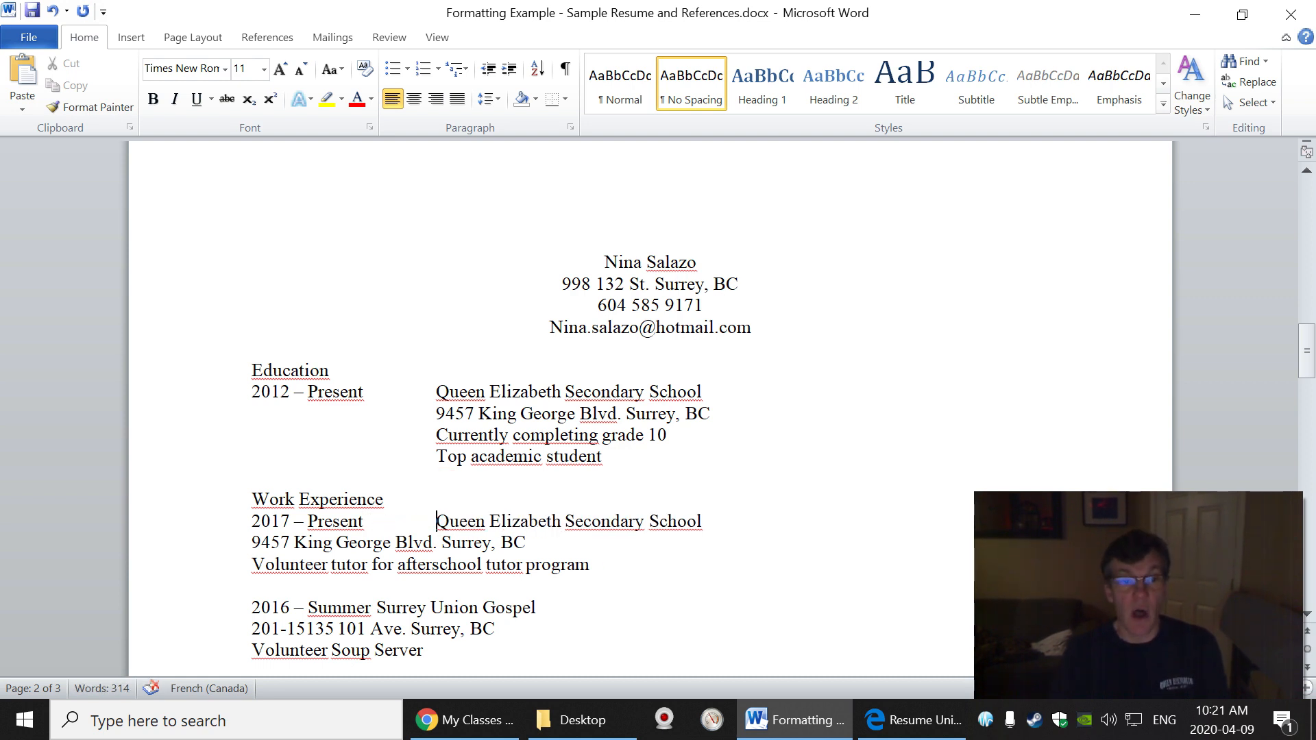
Indent the school address and "Volunteer tutor for afterschool tutor program" lines with three tabs each under the 2017 entry's school name.
left_click(252, 543)
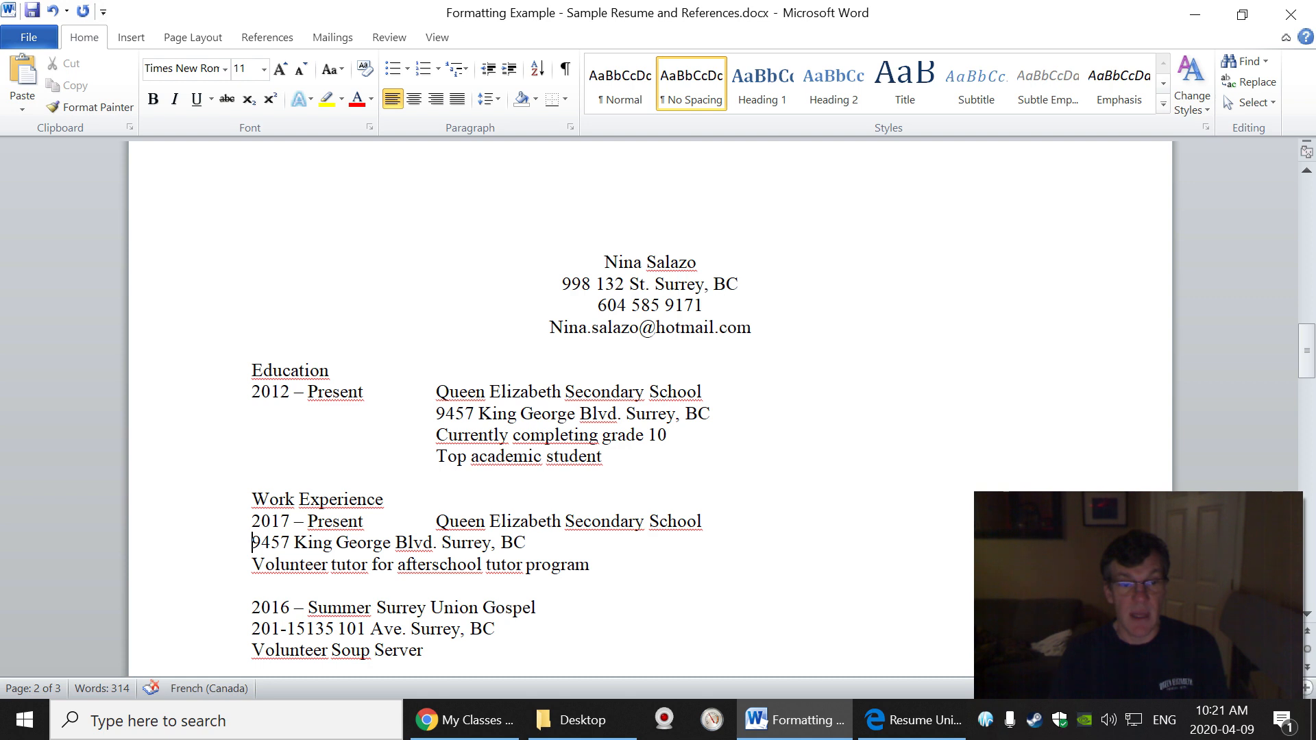
key("Tab")
key("Tab")
key("Tab")
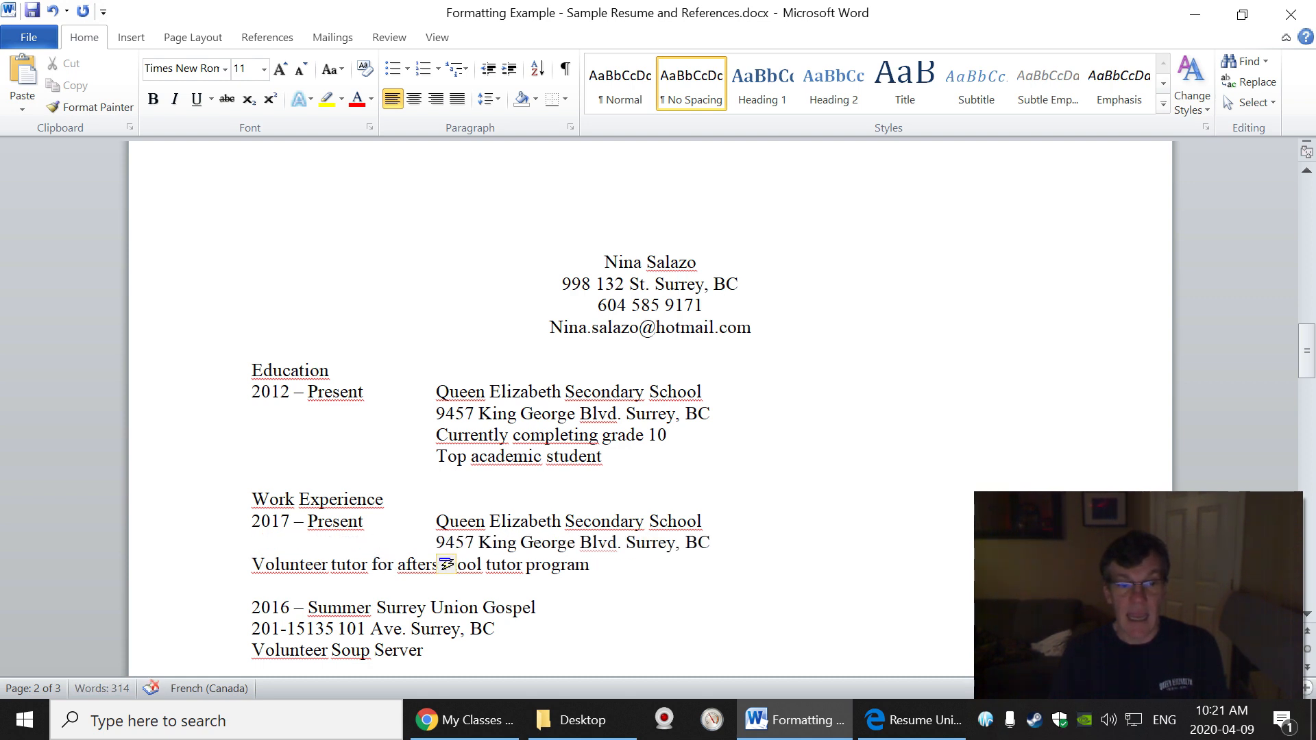
left_click(252, 565)
key("Tab")
key("Tab")
key("Tab")
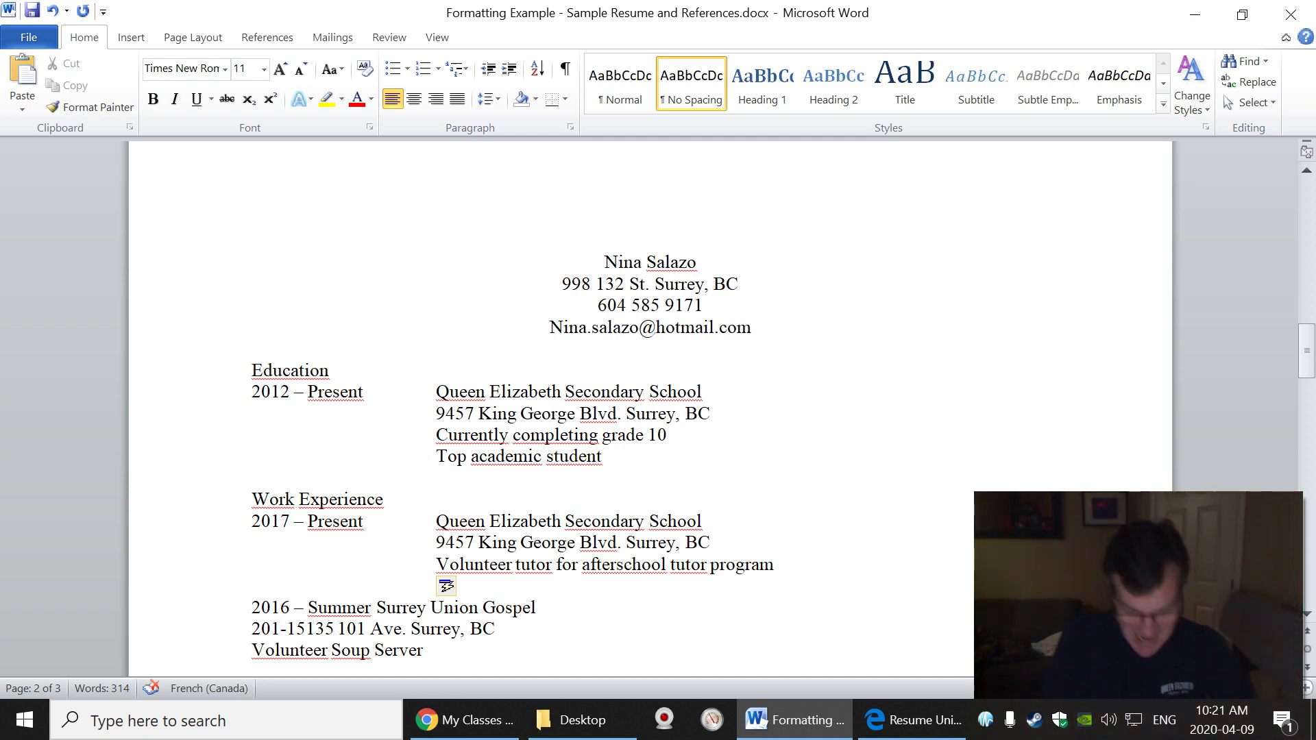
Tab-align "Surrey Union Gospel" in the "2016 – Summer" entry and indent its address and "Volunteer Soup Server" lines with three tabs each.
scroll(650, 412, "down", 3)
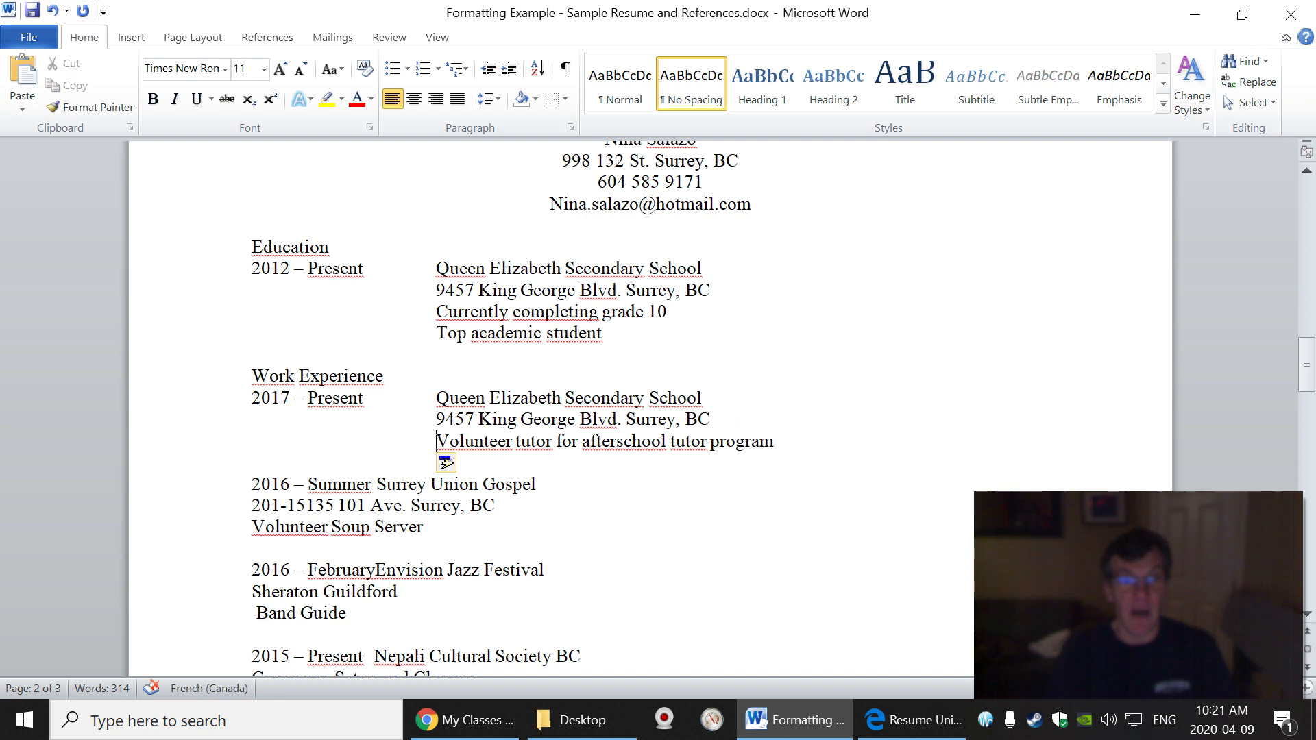
key("Tab")
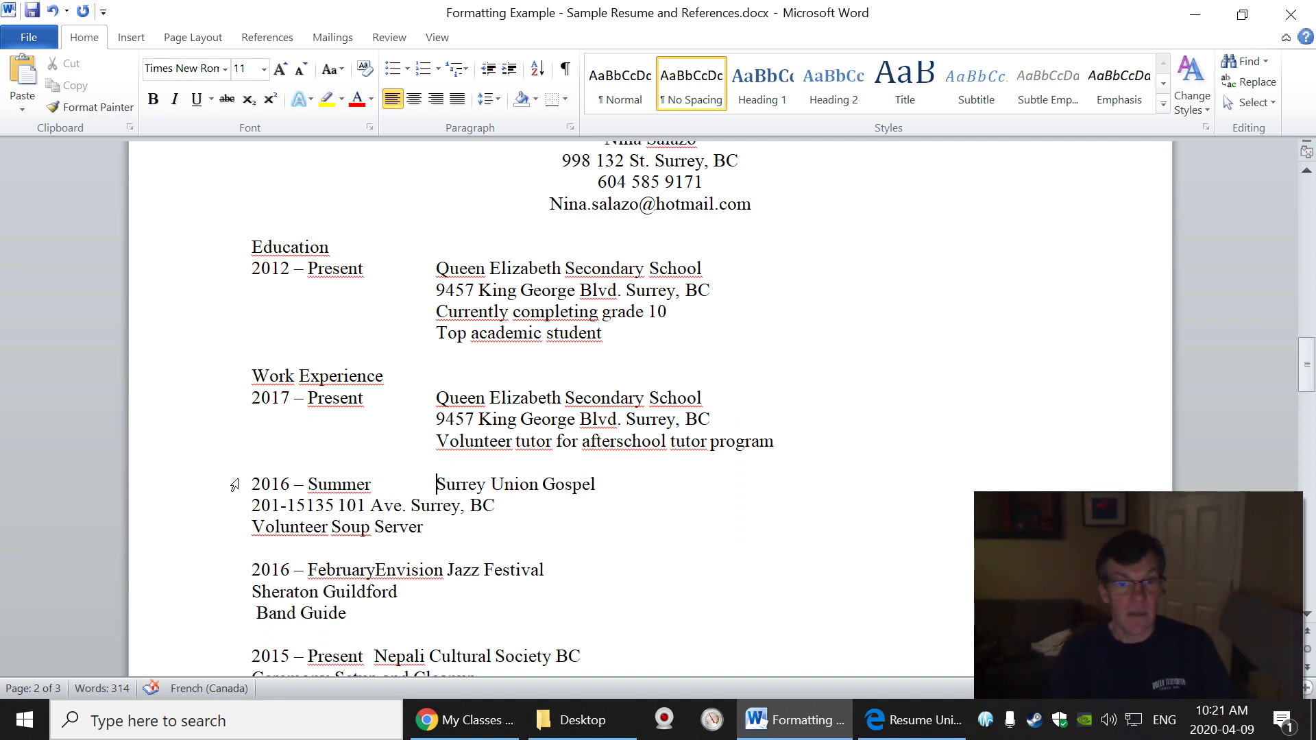
left_click(252, 505)
key("Tab")
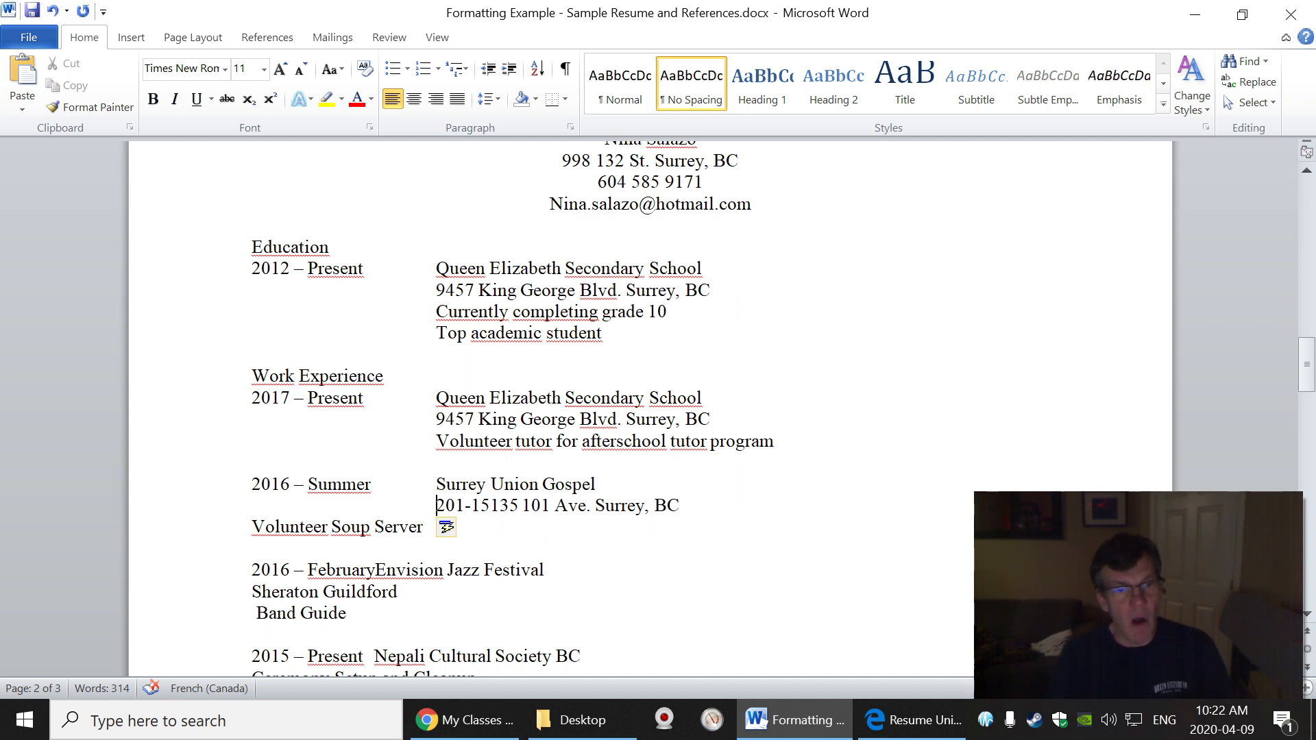
left_click(253, 527)
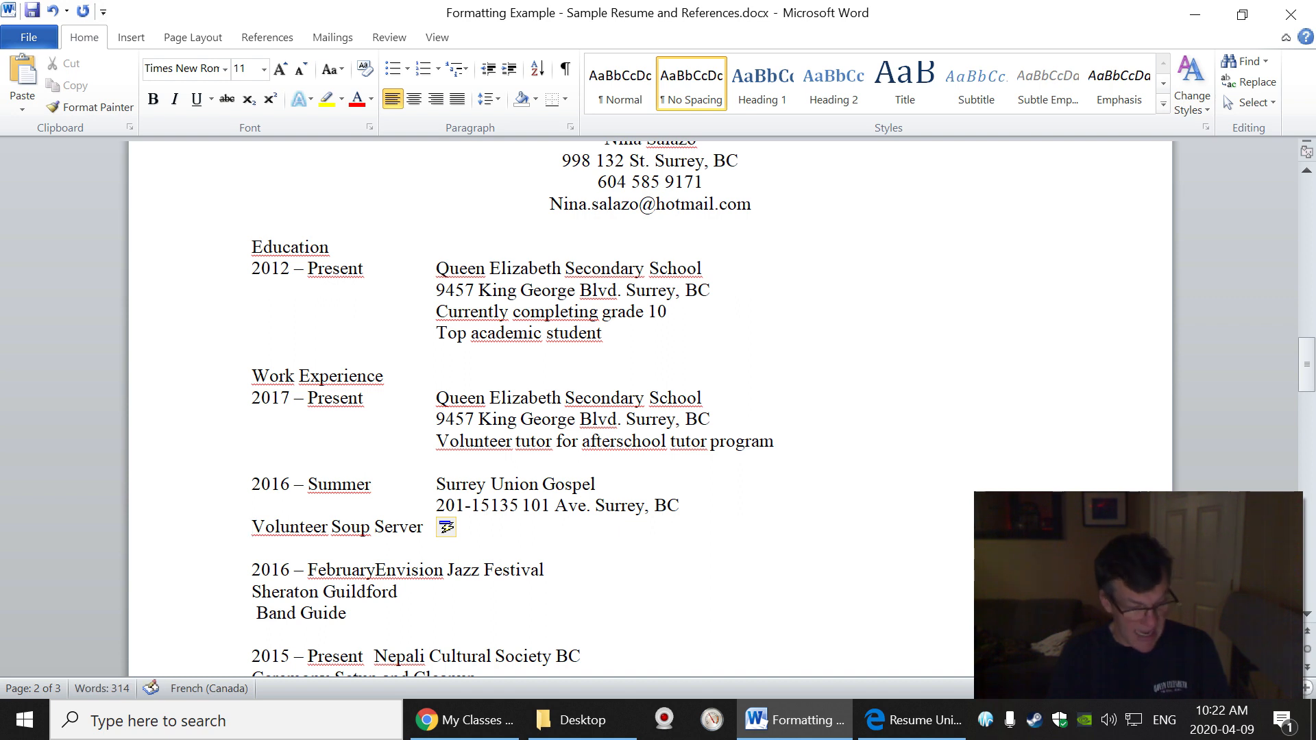
key("Tab")
key("Tab")
key("Tab")
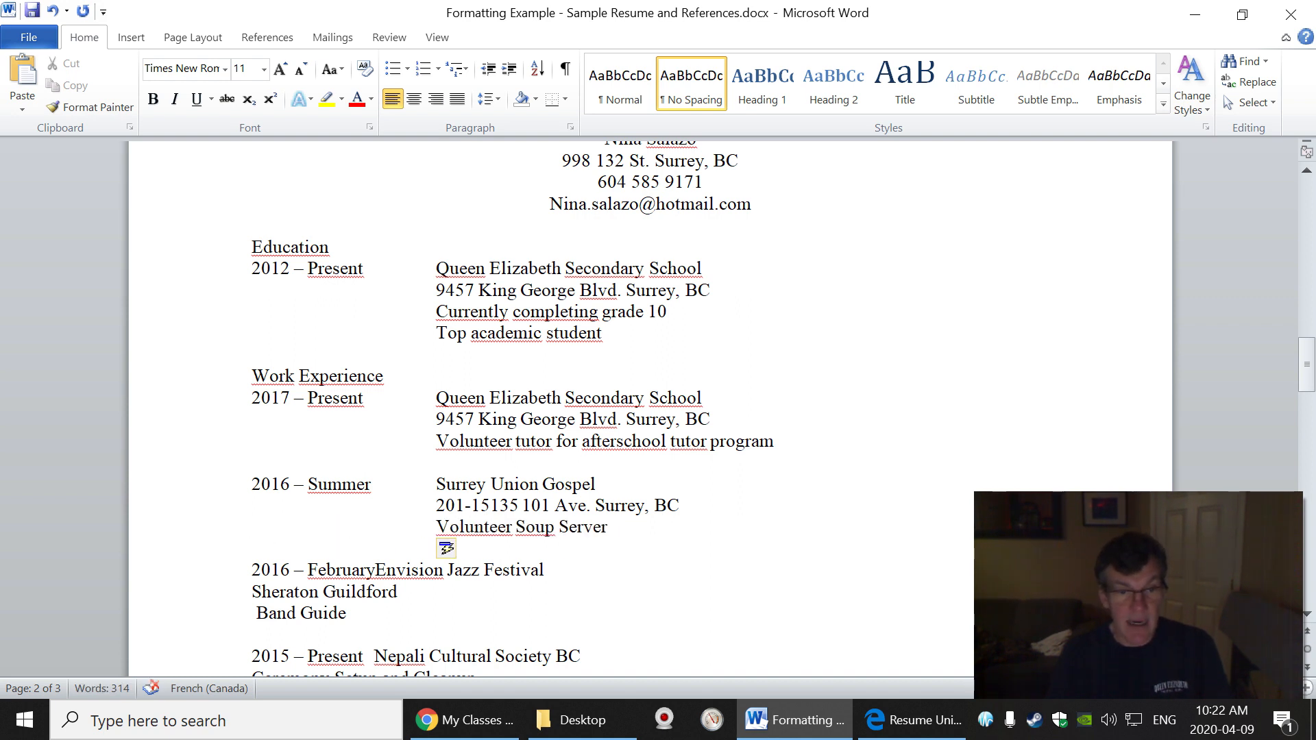
Separate "2016 – February" from "Envision Jazz Festival" with tab spacing, aligning the festival name with the entry details above.
left_click(375, 571)
key("Tab")
key("Tab")
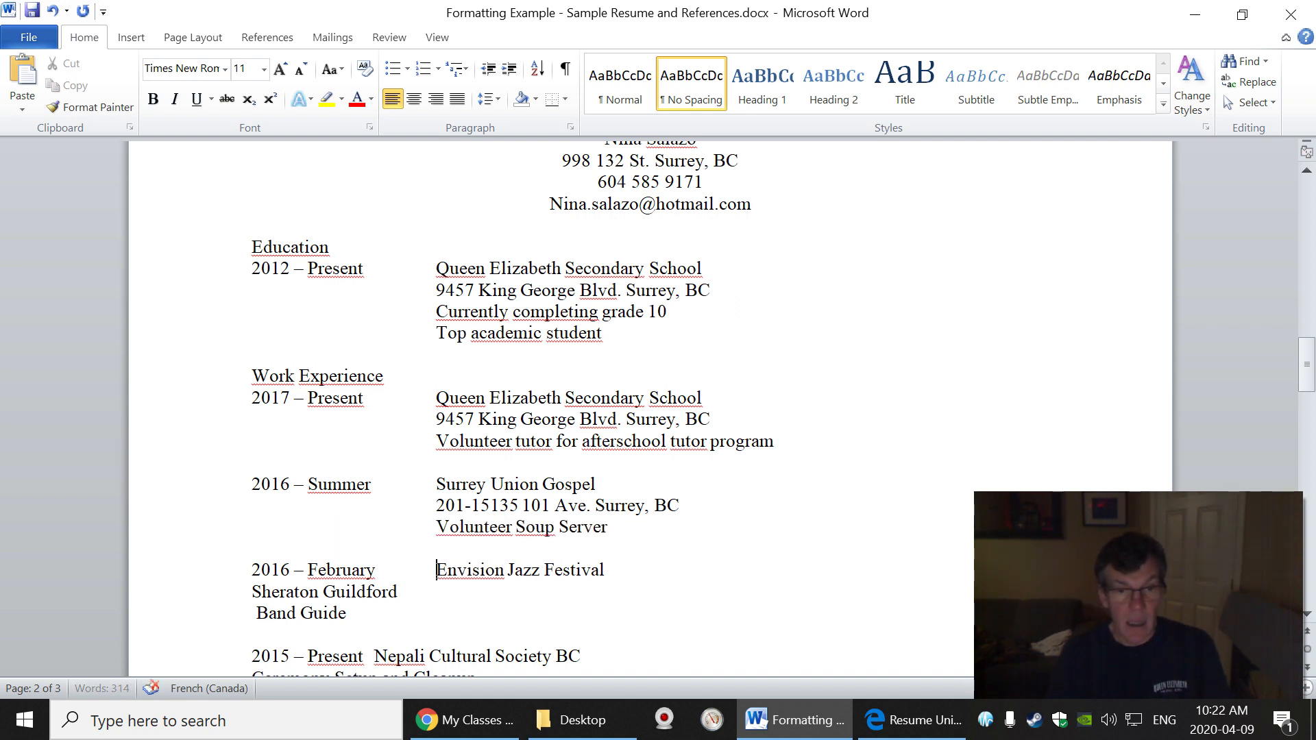
key("BackSpace")
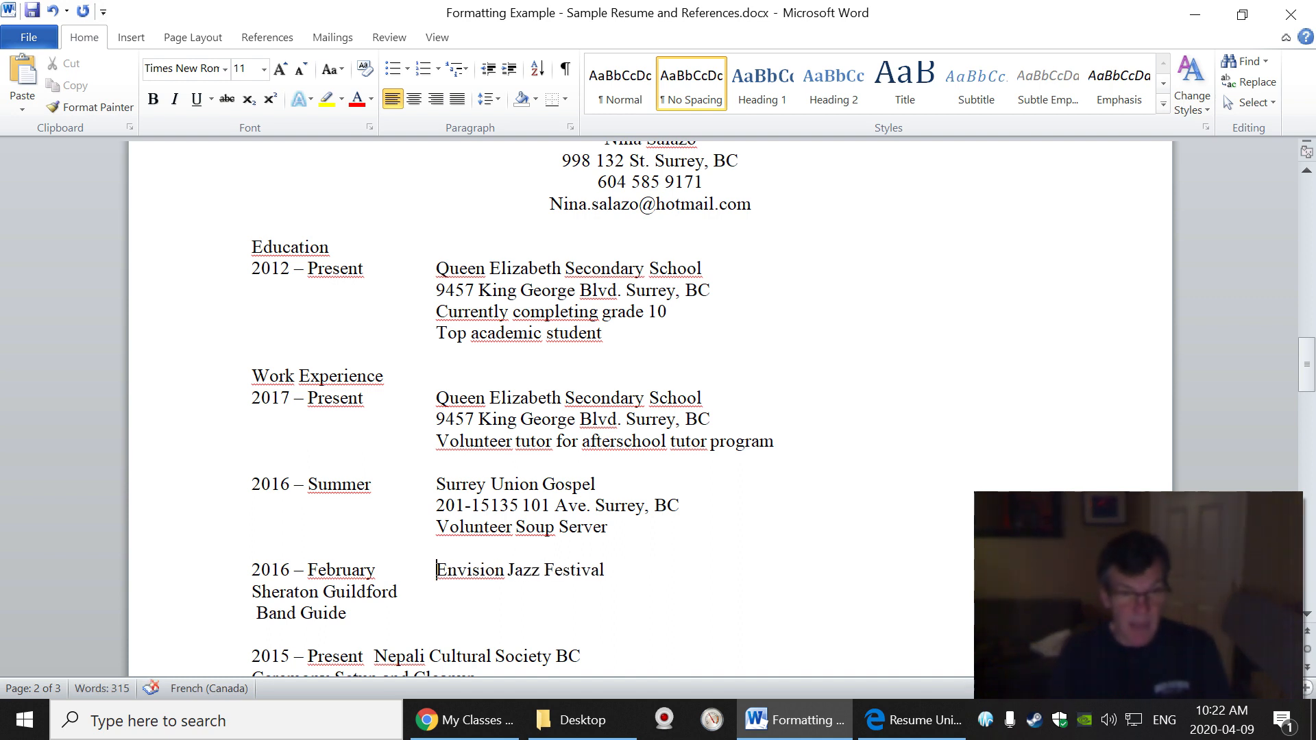
Indent the "Sheraton Guildford" and "Band Guide" lines with three tabs each to align under "Envision Jazz Festival".
left_click(252, 591)
key("Tab")
key("Tab")
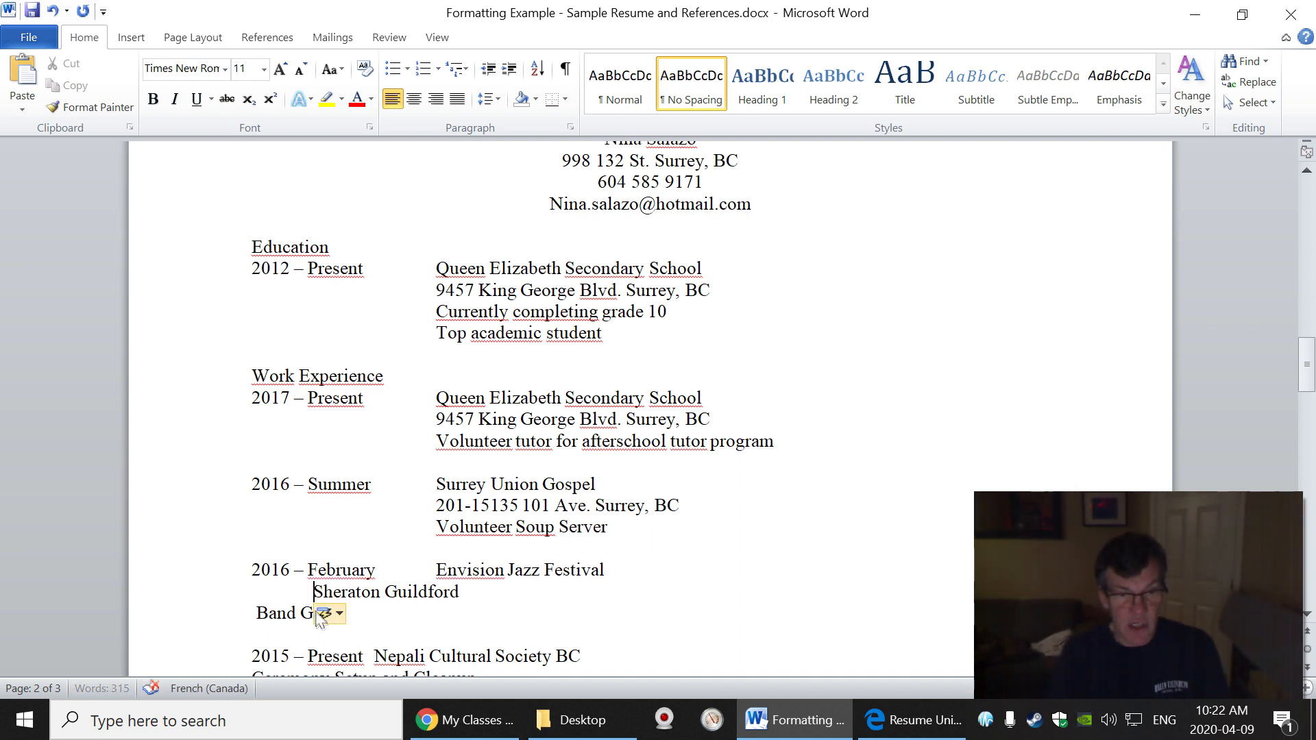
key("Tab")
left_click(257, 613)
key("Tab")
key("Tab")
key("Tab")
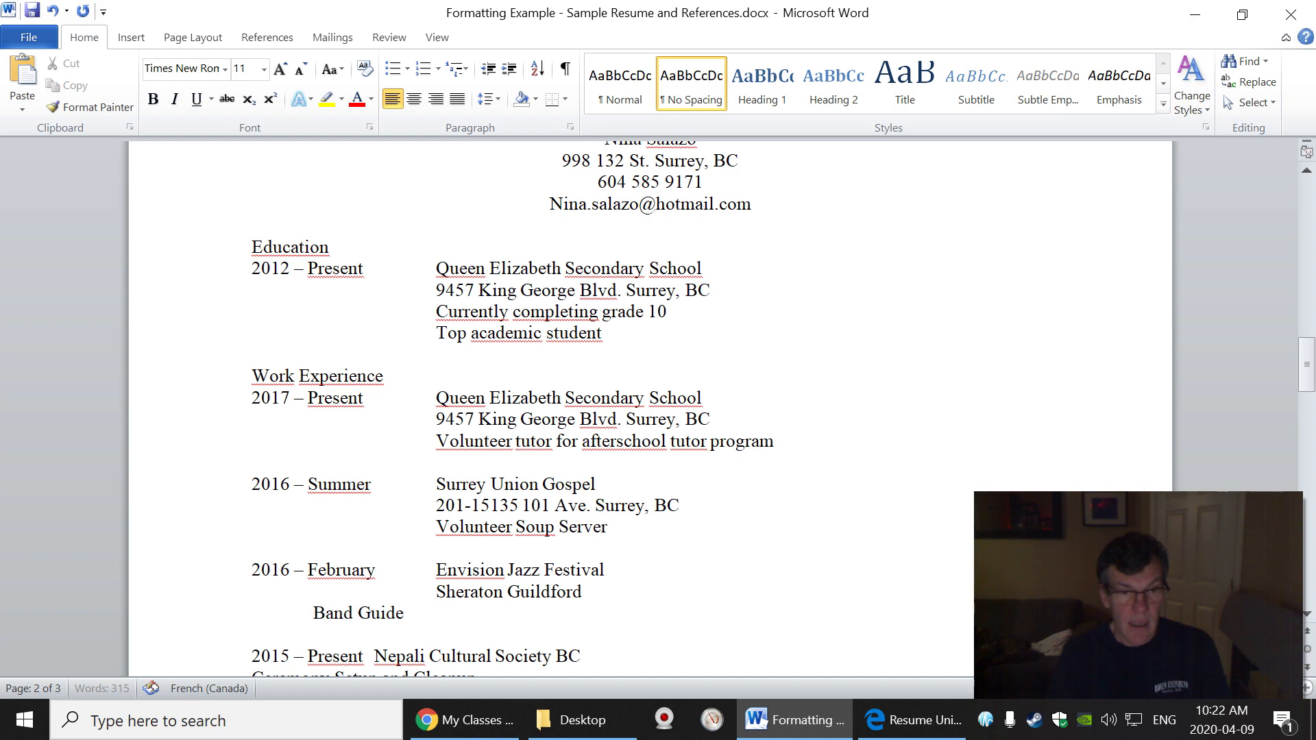
Tab-align "Nepali Cultural Society BC" in the "2015 – Present" entry and indent "Ceremony Setup and Cleanup" with three tabs beneath it.
scroll(524, 680, "down", 1)
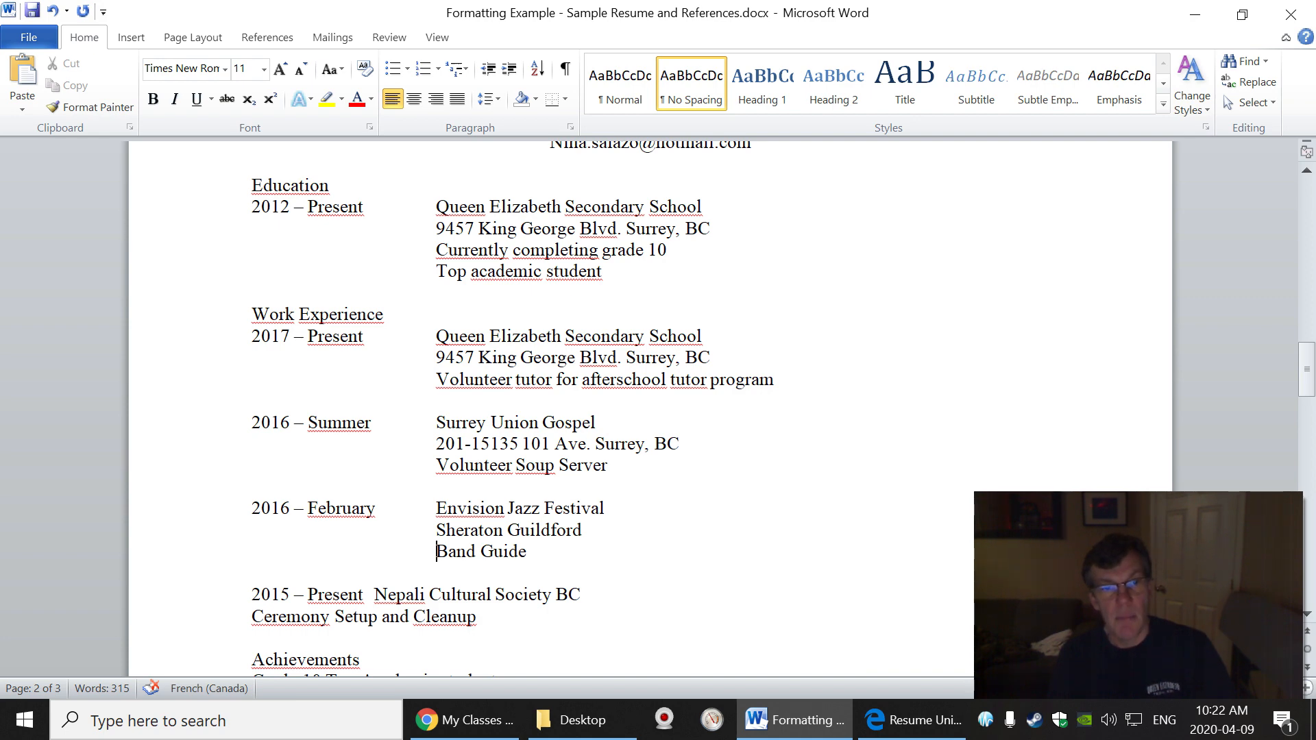
scroll(650, 409, "down", 3)
left_click(375, 410)
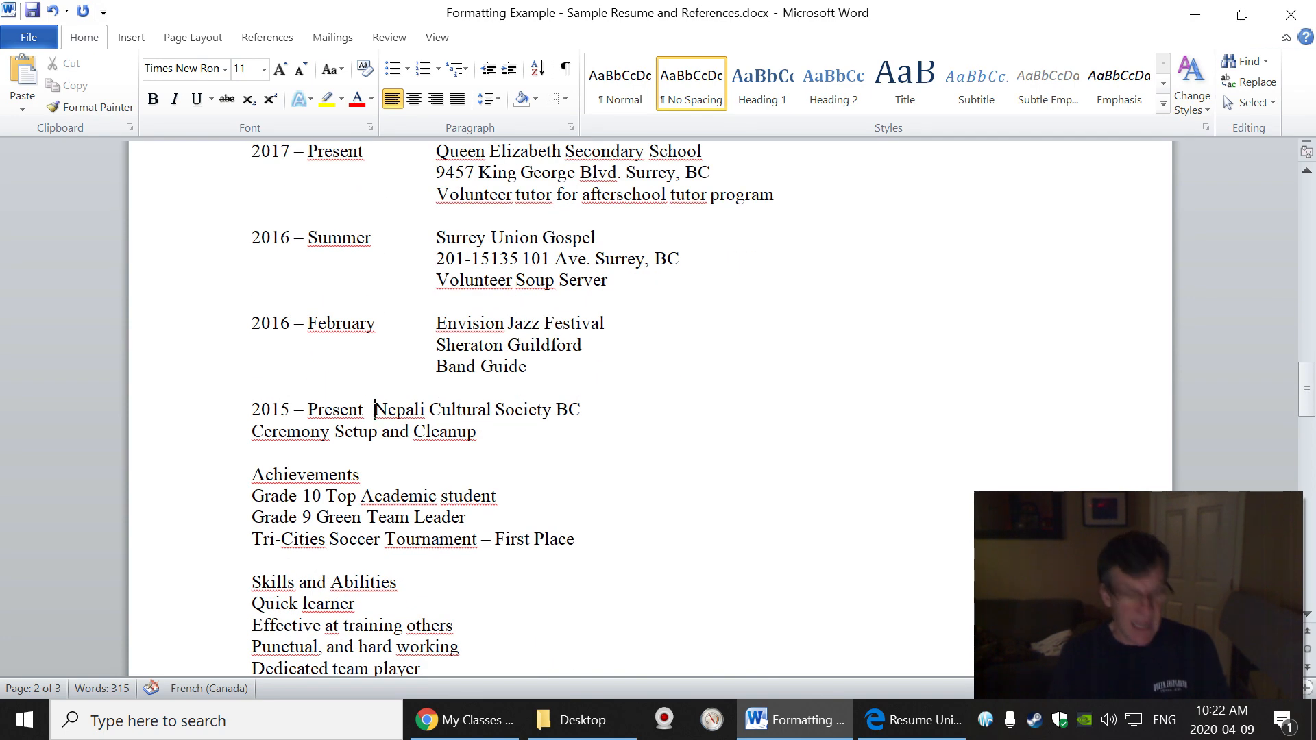
key("Tab")
key("Tab")
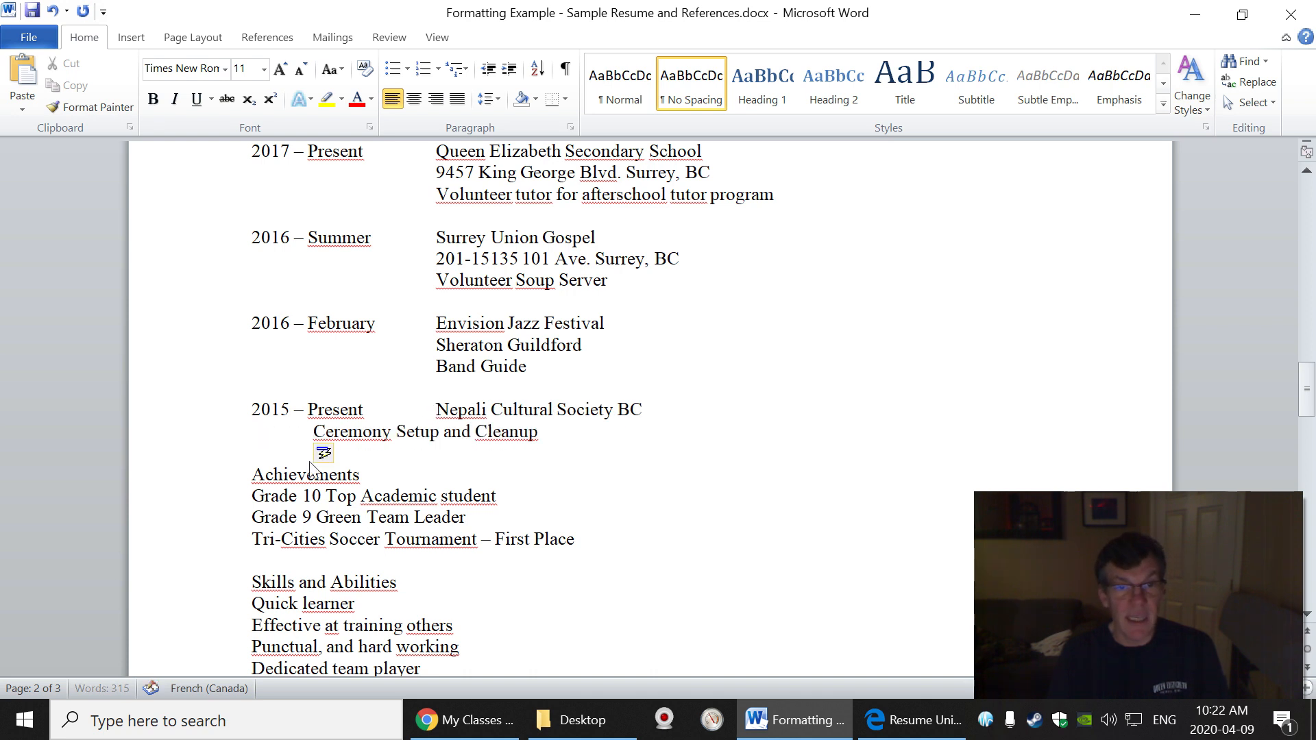
key("Tab")
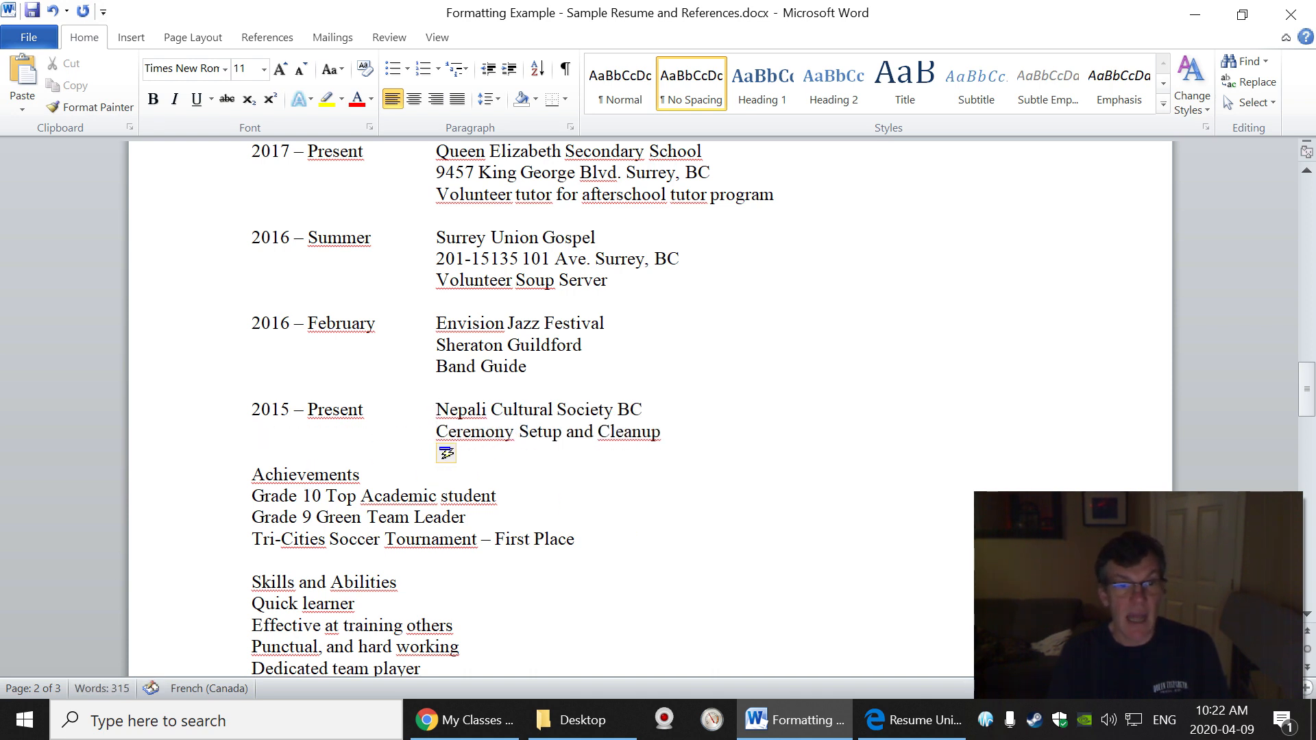
Indent the three lines under Achievements with three tabs each to align with the entry details above.
key("Tab")
key("Tab")
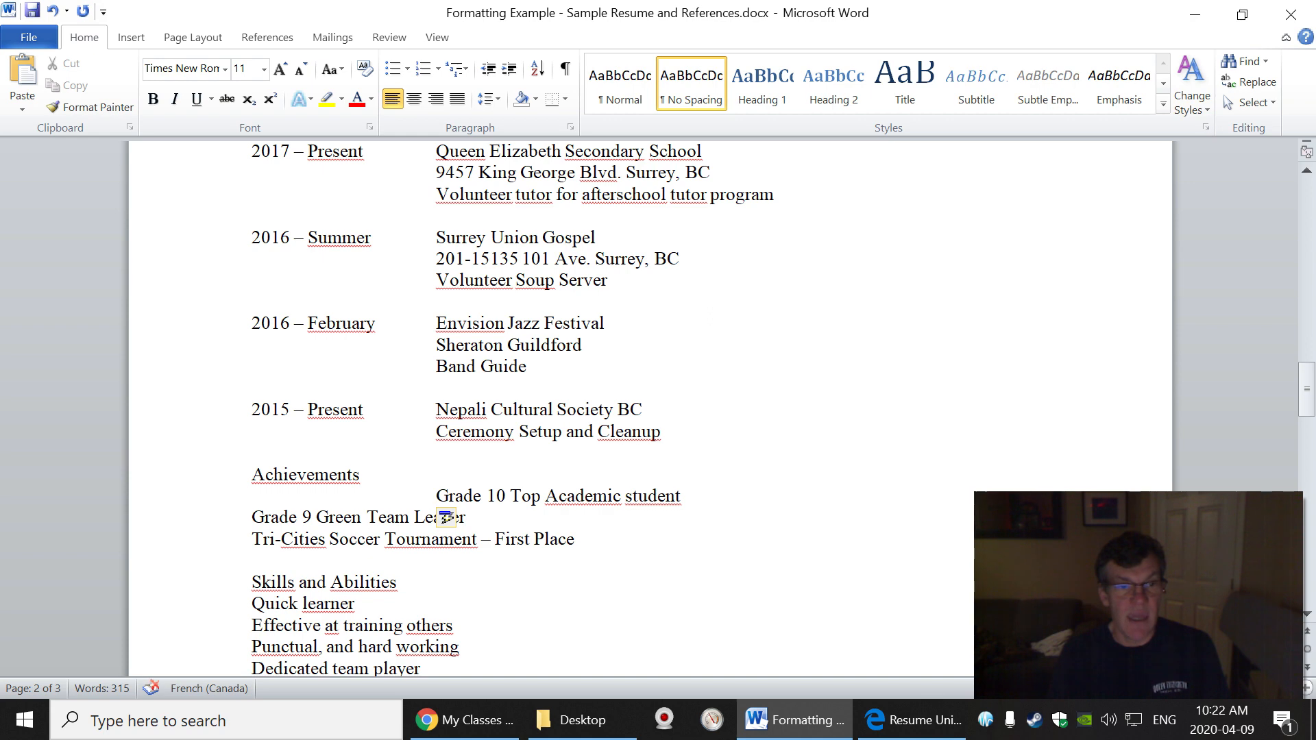
key("Tab")
key("Tab")
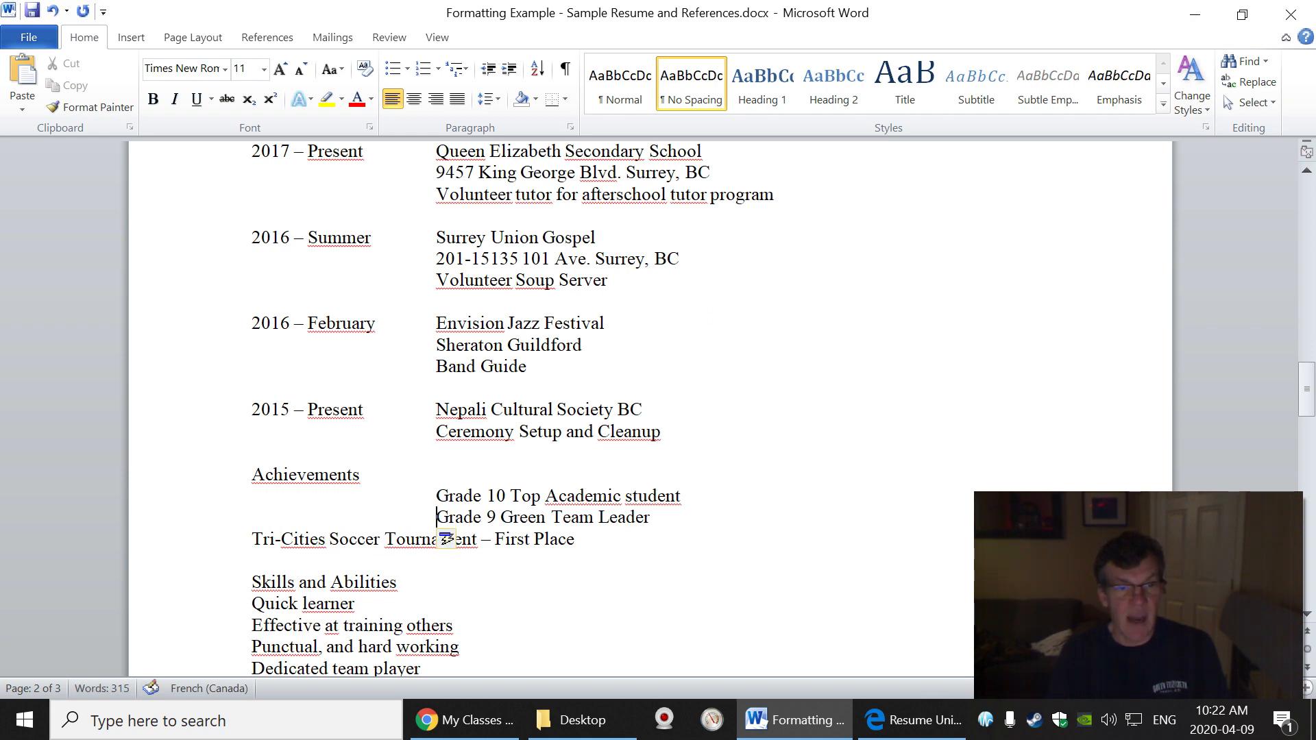
left_click(252, 540)
key("Tab")
key("Tab")
key("Tab")
Indent "Quick learner" and "Effective at training others" under Skills and Abilities with three tabs each.
scroll(301, 563, "down", 2)
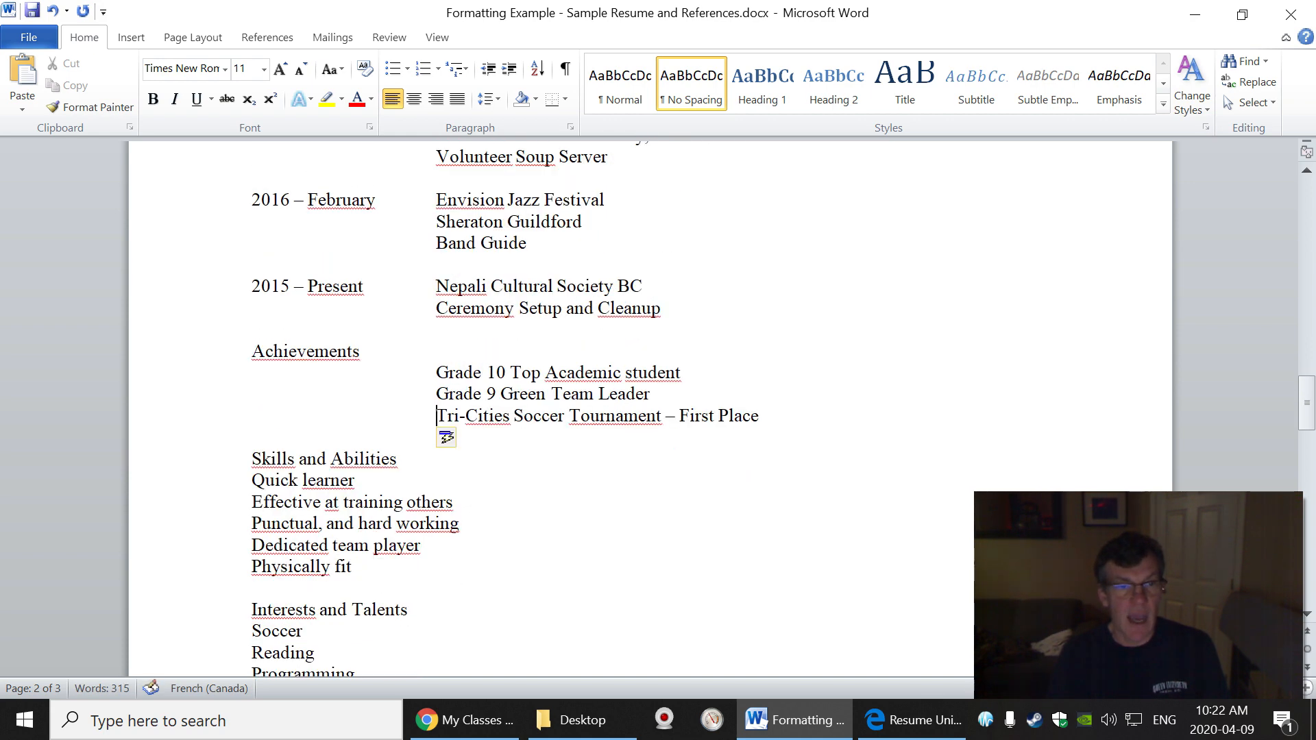
key("Down")
key("Down")
key("Tab")
key("Tab")
key("Tab")
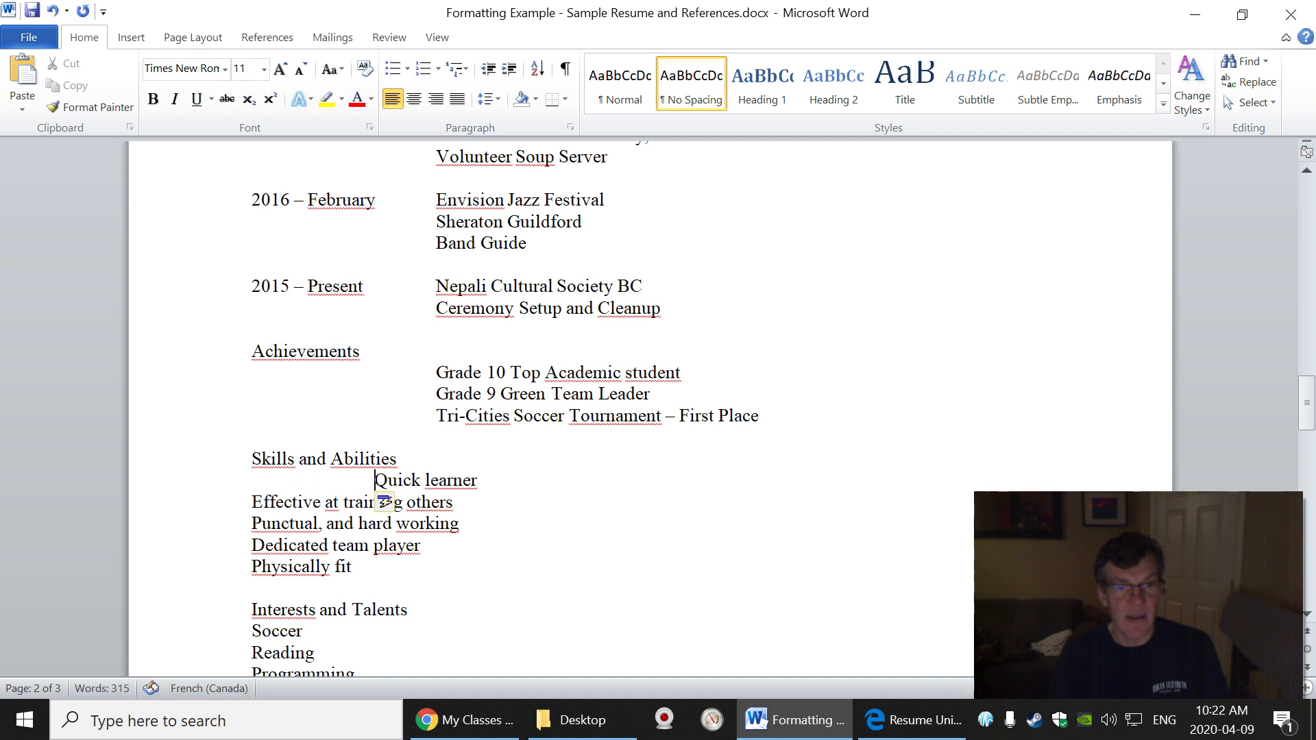
left_click(251, 502)
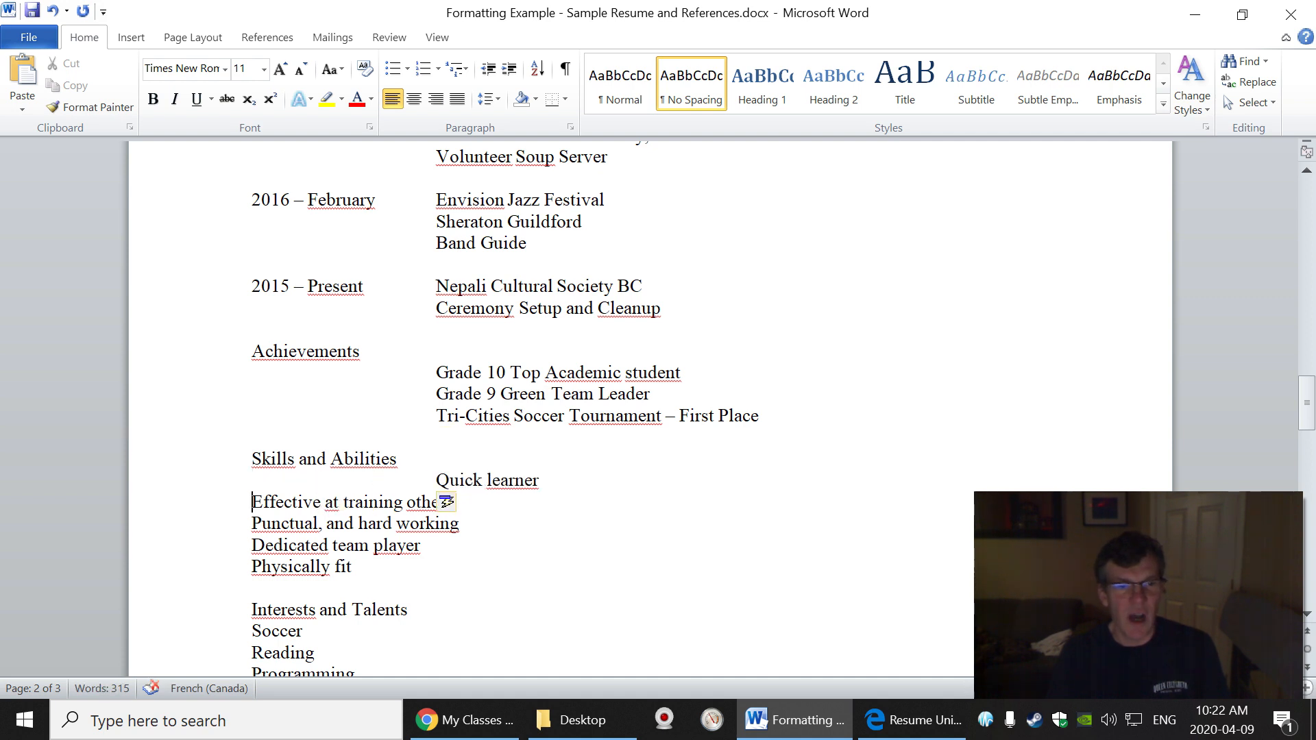
key("Tab")
key("Tab")
key("Tab")
Indent the "Punctual, and hard working", "Dedicated team player" and "Physically fit" lines with three tabs each.
key("Down")
key("Tab")
key("Tab")
key("Tab")
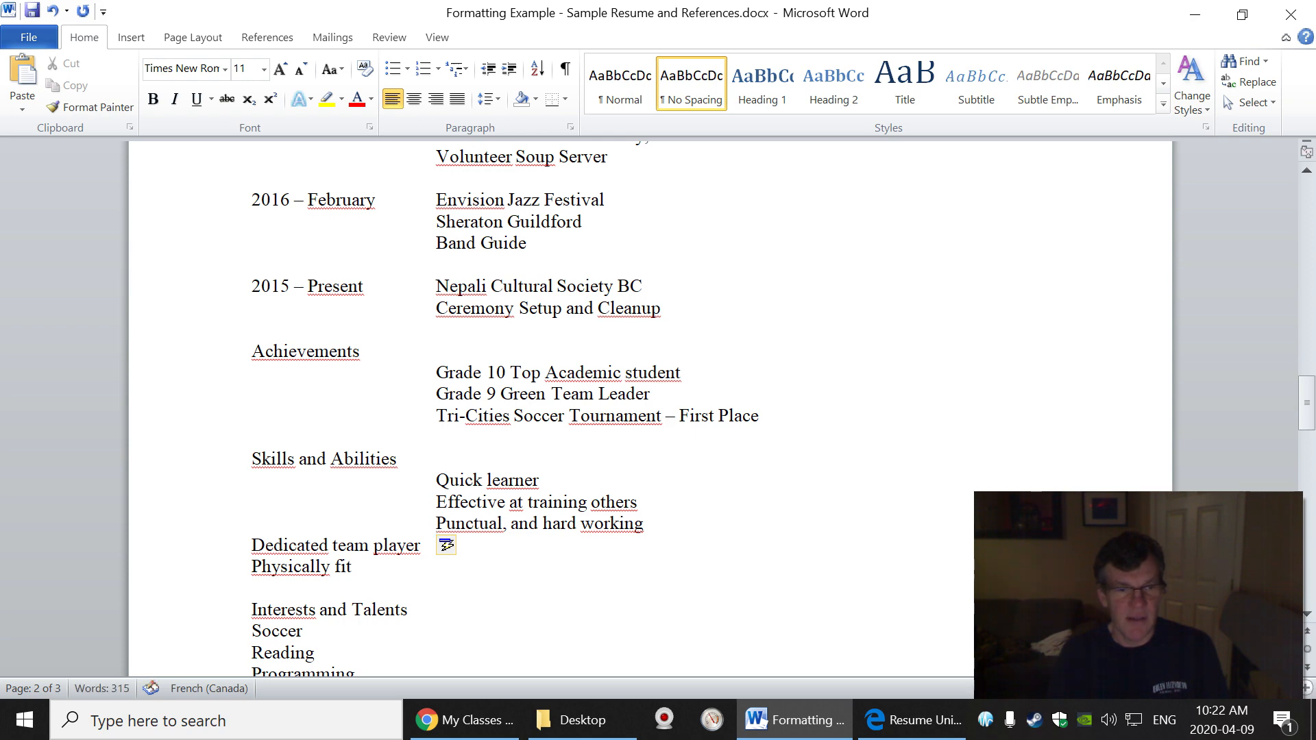
key("Tab")
key("Tab")
key("Tab")
key("Down")
key("Tab")
key("Tab")
key("Tab")
Indent "Soccer", "Reading" and "Programming" under Interests and Talents with three tabs each.
scroll(305, 573, "down", 1)
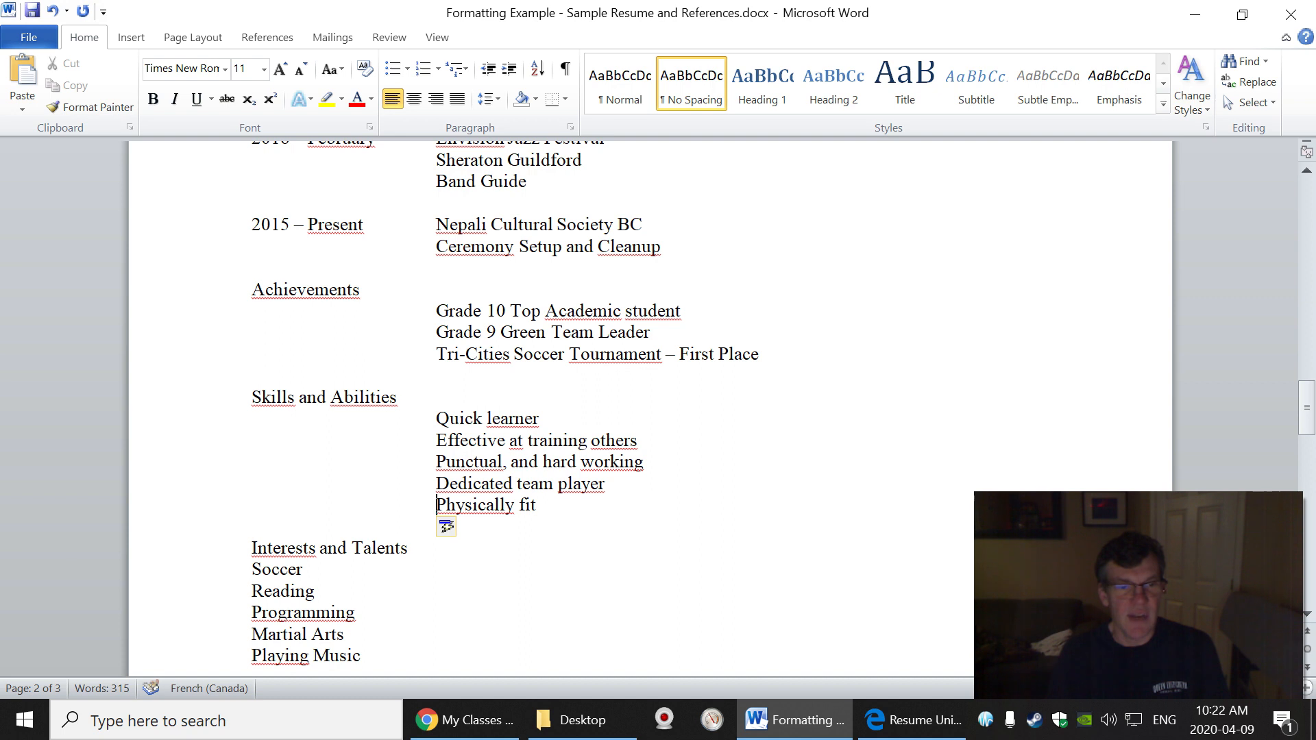
key("Tab")
key("Tab")
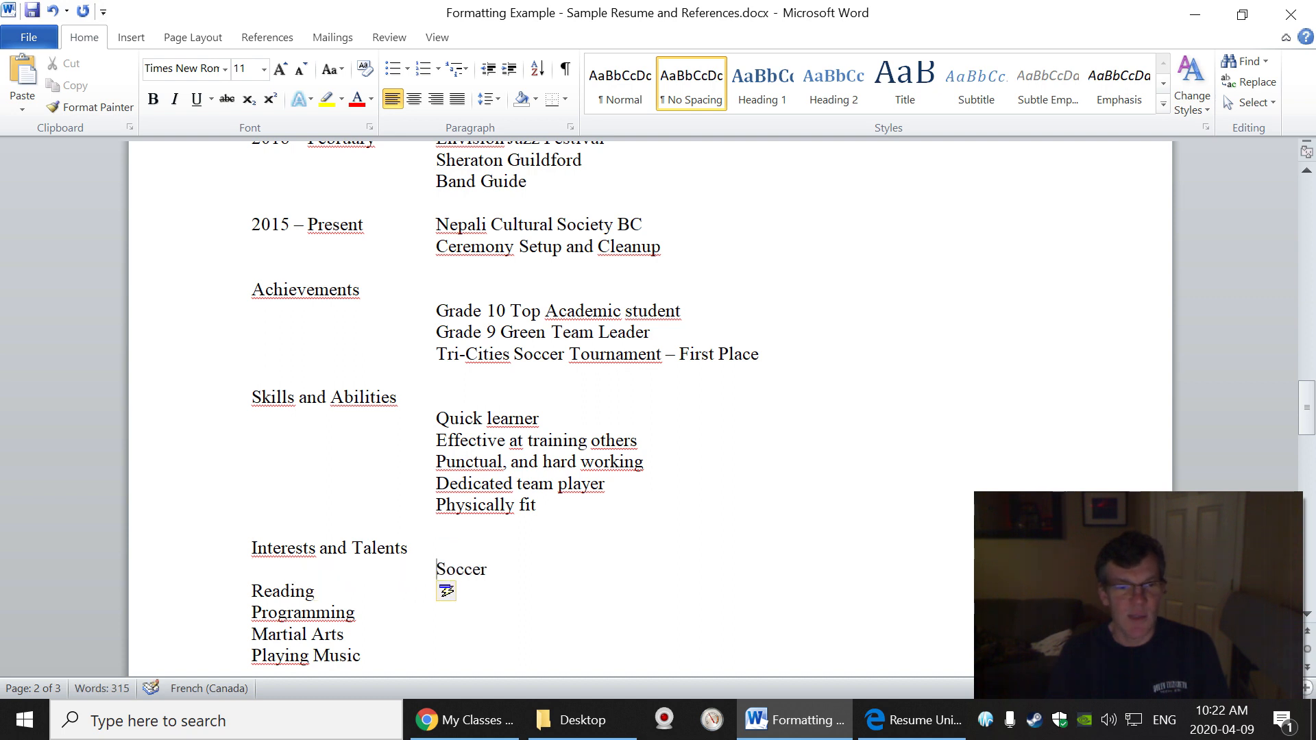
key("Down")
key("Tab")
key("Tab")
key("Down")
key("Tab")
key("Tab")
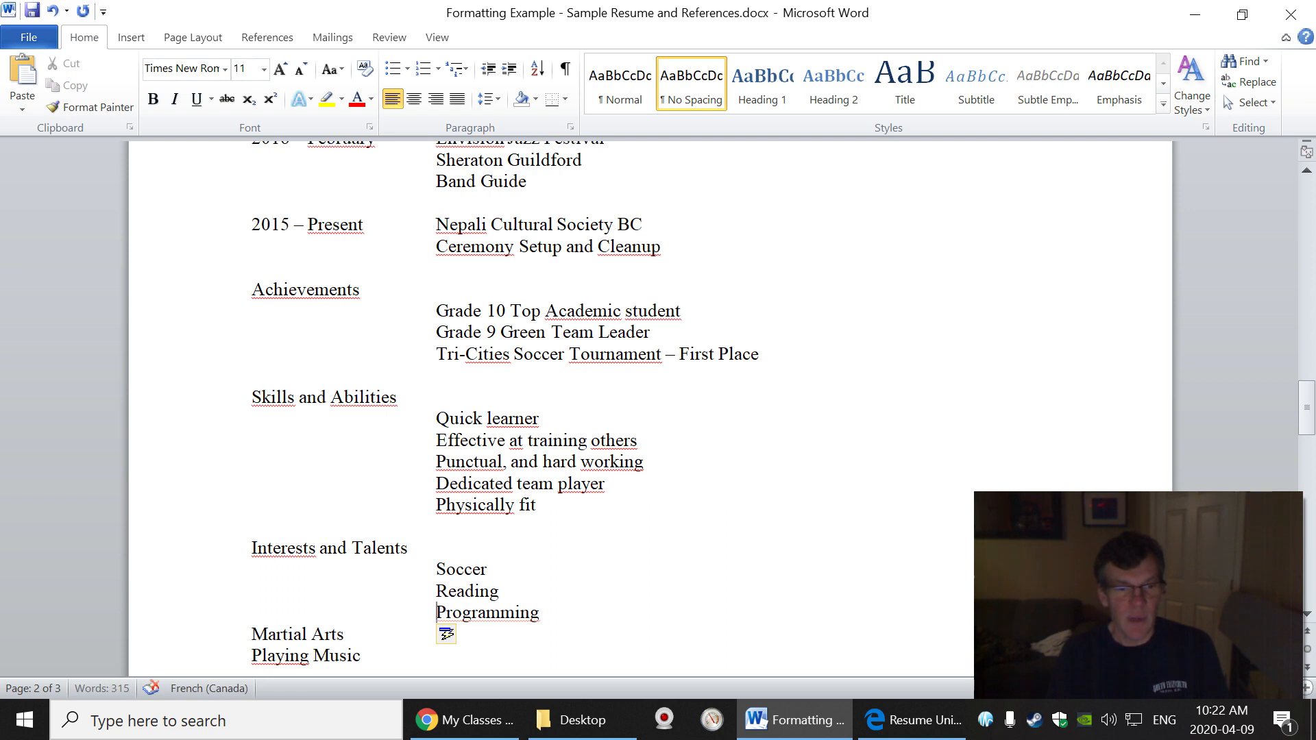
Indent the "Martial Arts" and "Playing Music" lines with three tabs each to align with the other interests.
key("Down")
key("Tab")
key("Tab")
key("Down")
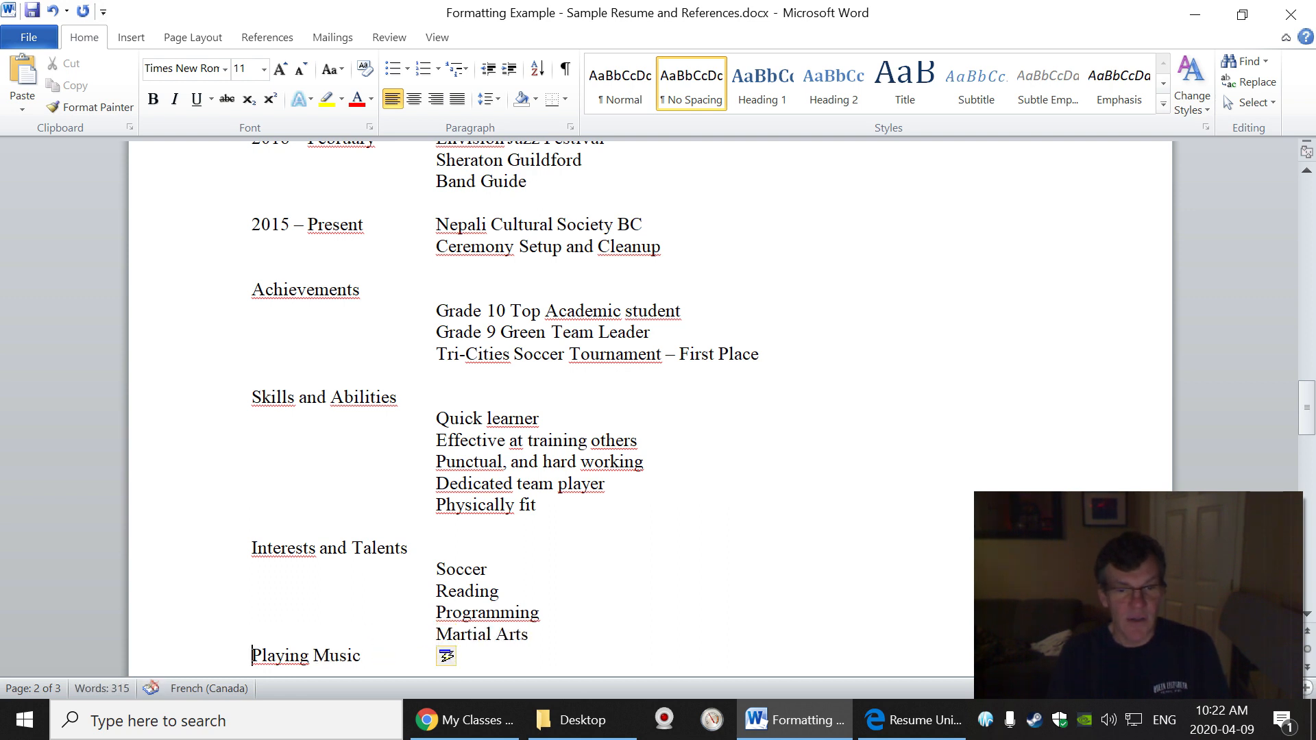
key("Tab")
key("Tab")
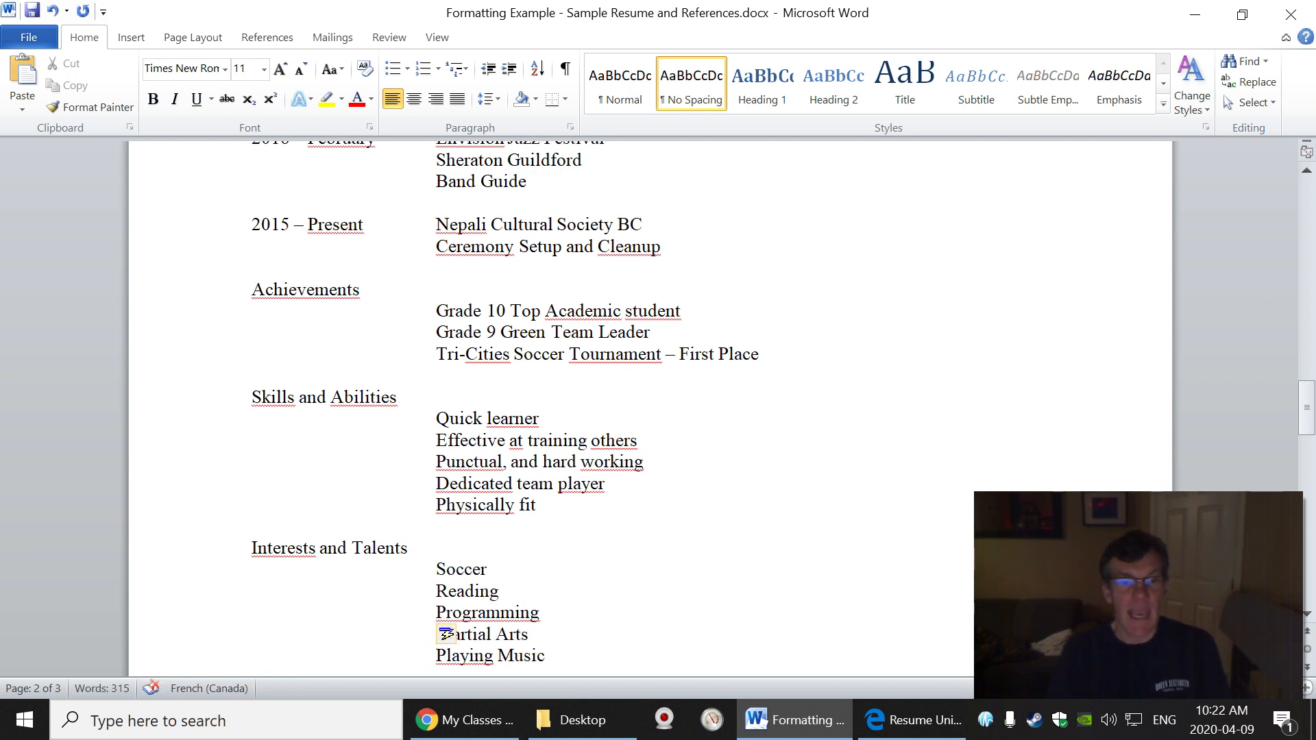
Make the name on the first line of the resume's contact heading bold.
scroll(650, 411, "up", 8)
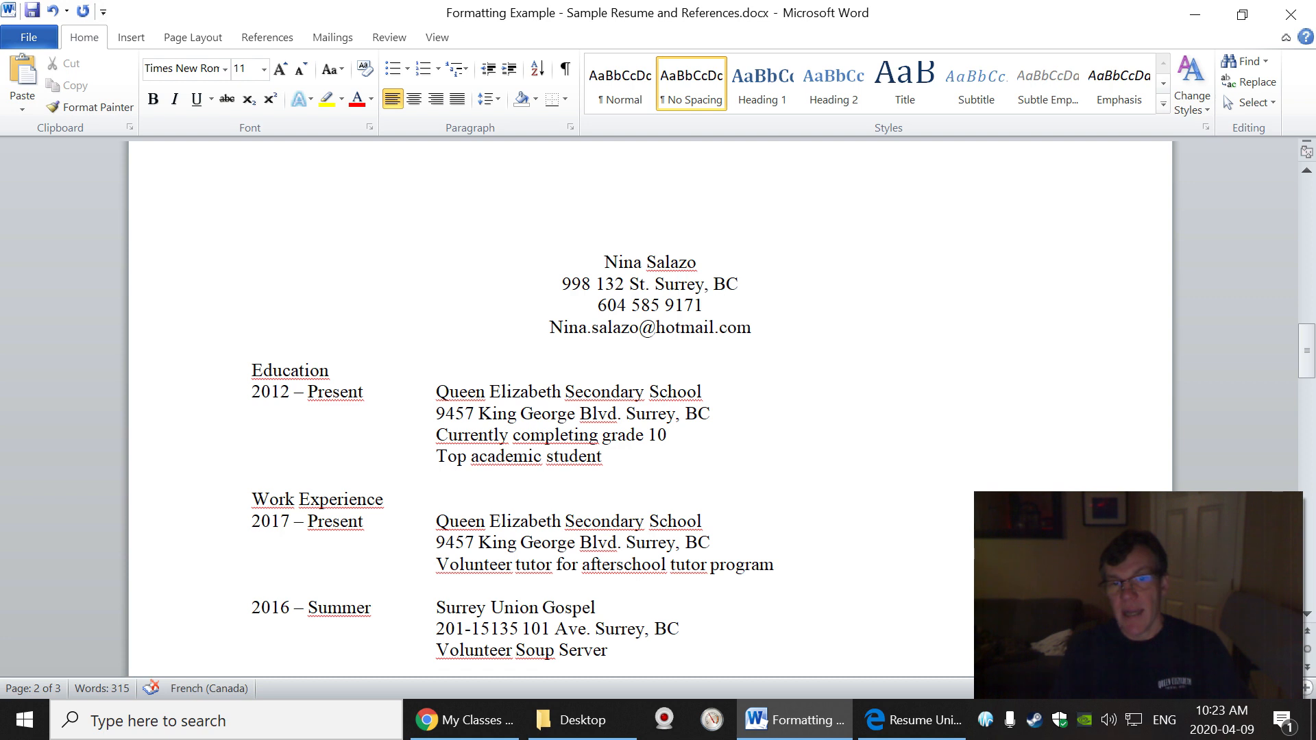
left_click_drag(700, 262, 607, 264)
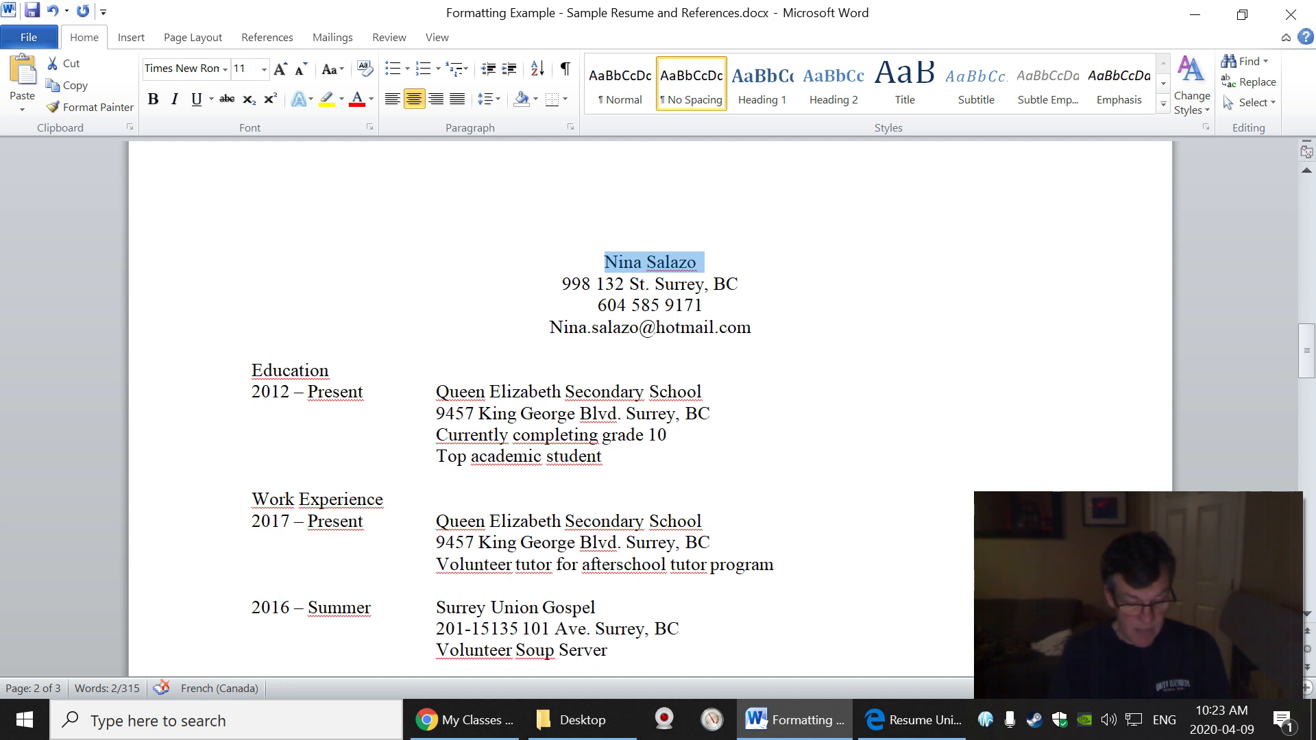
left_click(152, 104)
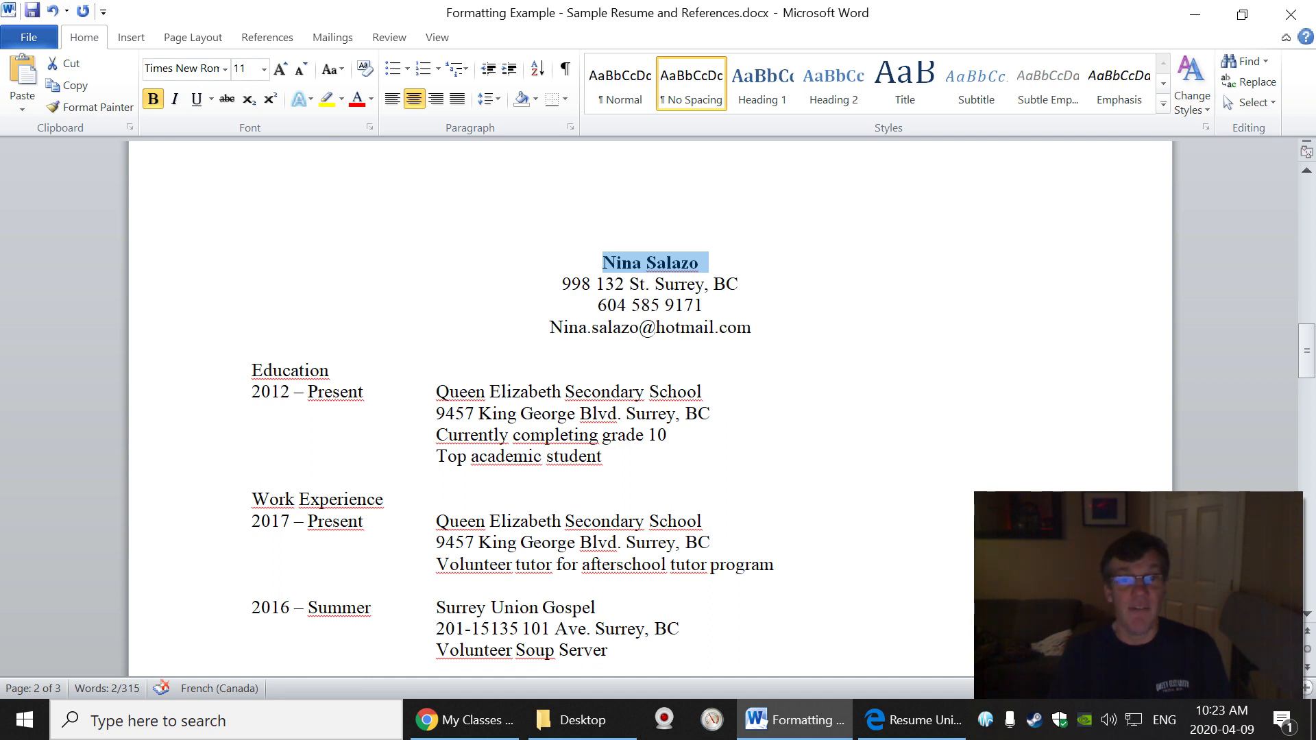
left_click(253, 349)
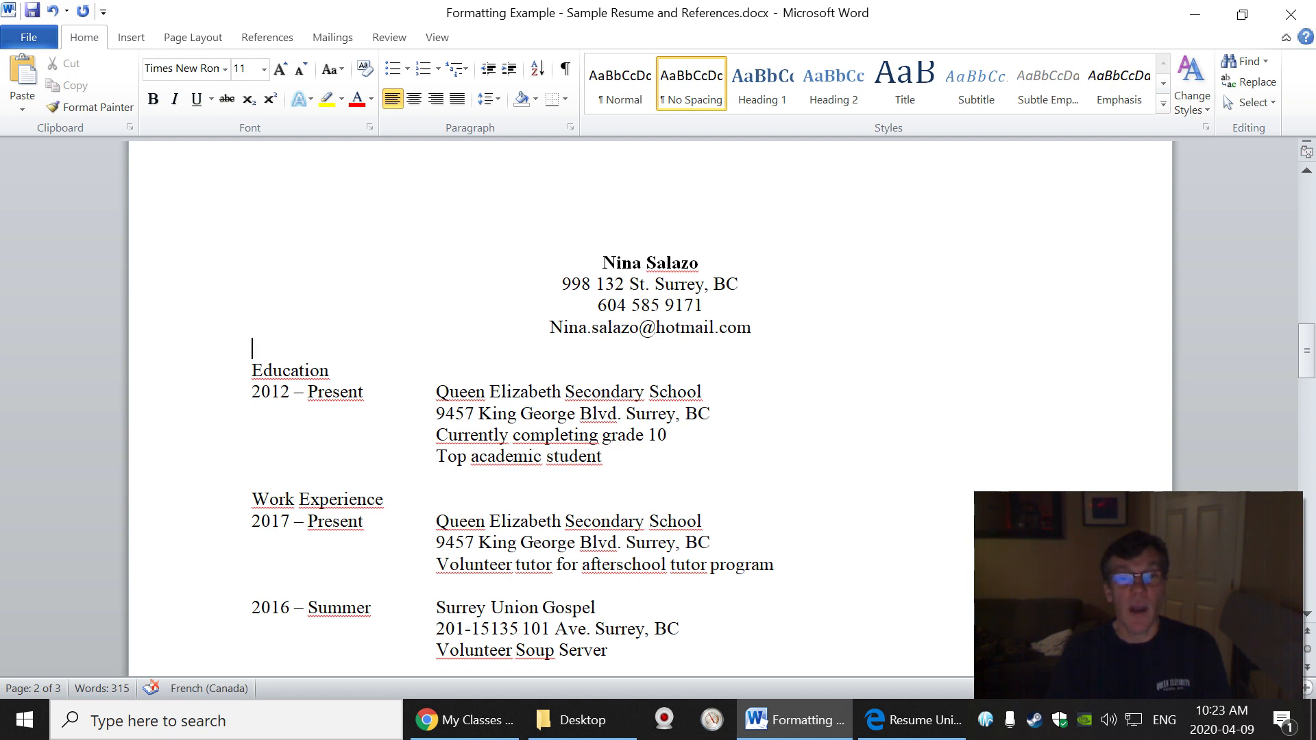
Bold the "2012 – Present", "2017 – Present" and "2016 – Summer" lines, including the school and organization names beside them.
left_click_drag(703, 392, 255, 392)
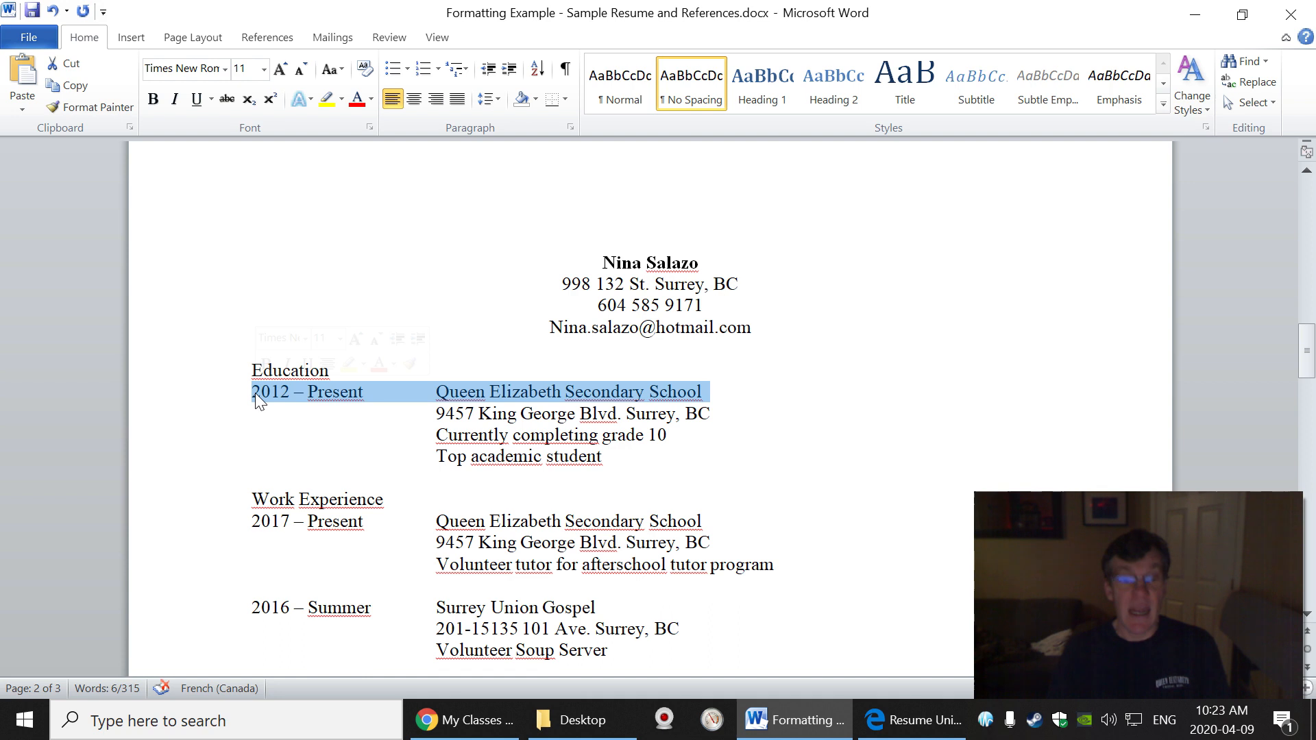
key("ctrl+b")
left_click_drag(716, 522, 251, 526)
key("ctrl+b")
left_click_drag(603, 608, 226, 602)
key("ctrl+b")
Bold the "2016 – February Envision Jazz Festival" and "2015 – Present Nepali Cultural Society BC" lines under Work Experience.
scroll(650, 411, "down", 4)
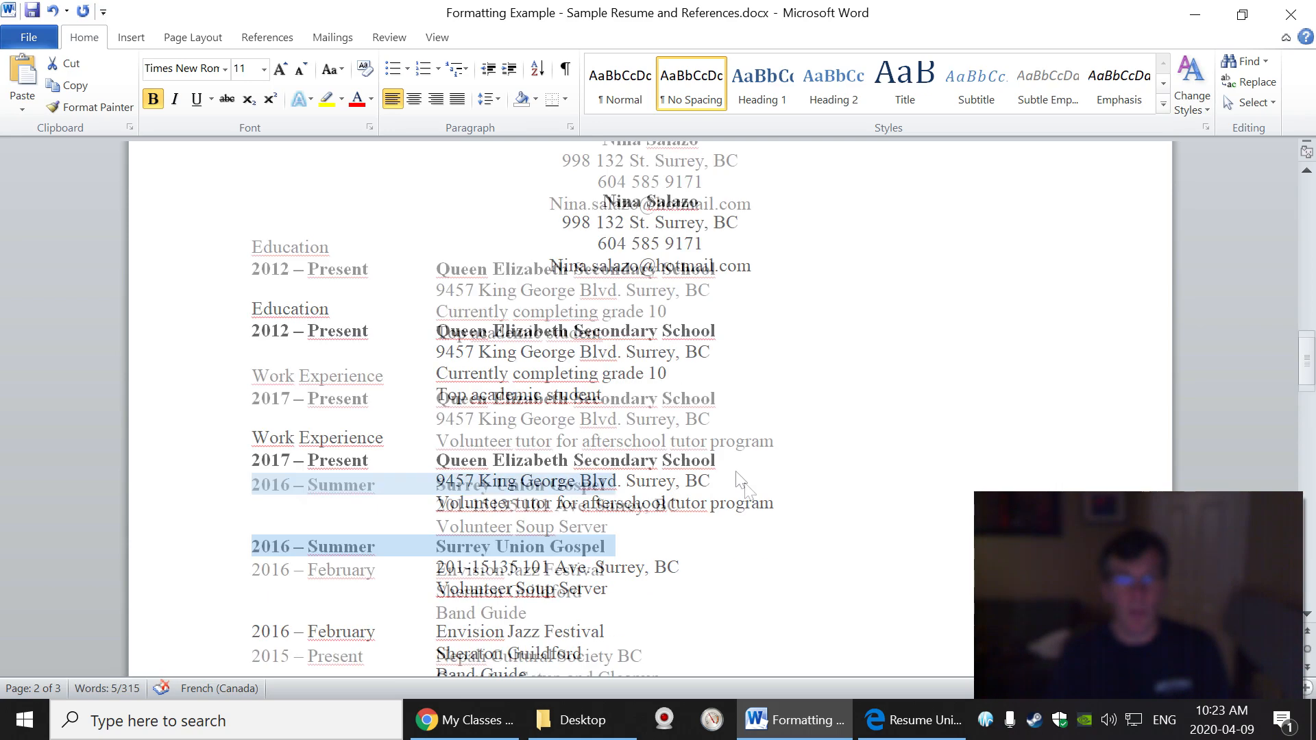
left_click_drag(612, 446, 230, 452)
key("ctrl+b")
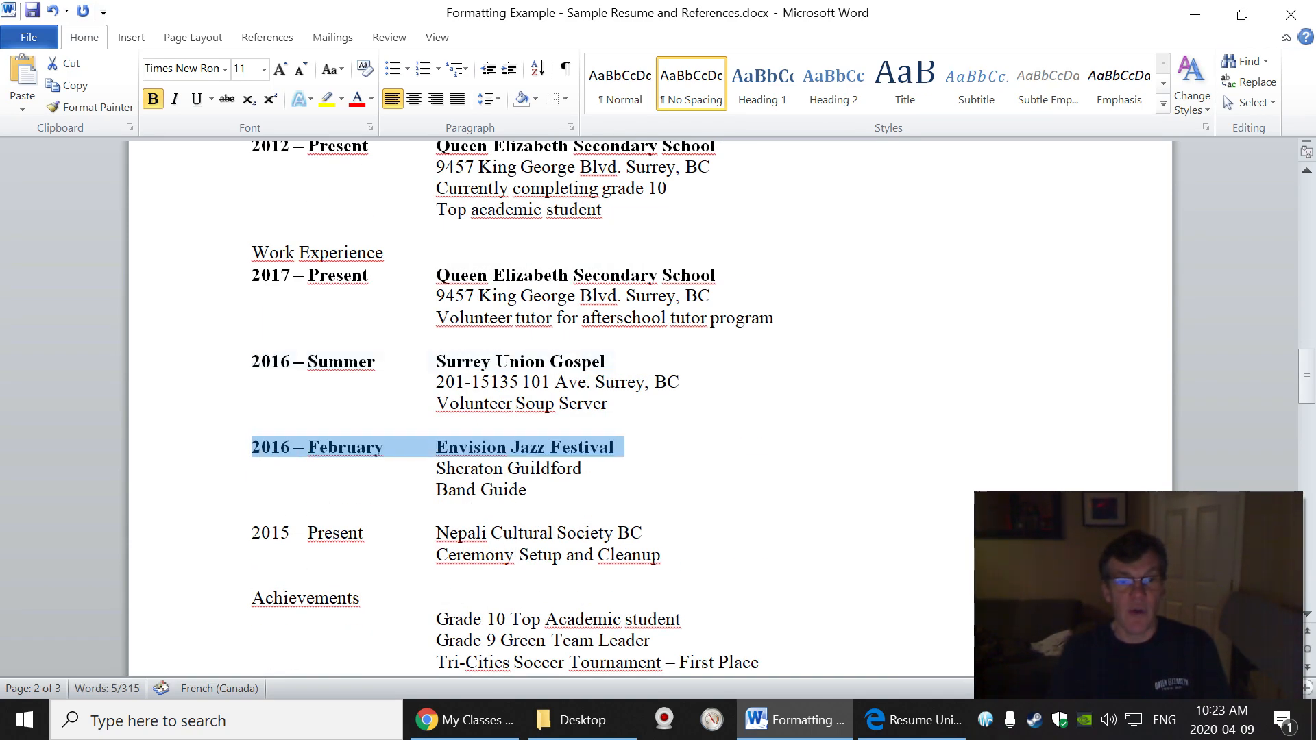
left_click_drag(651, 533, 253, 534)
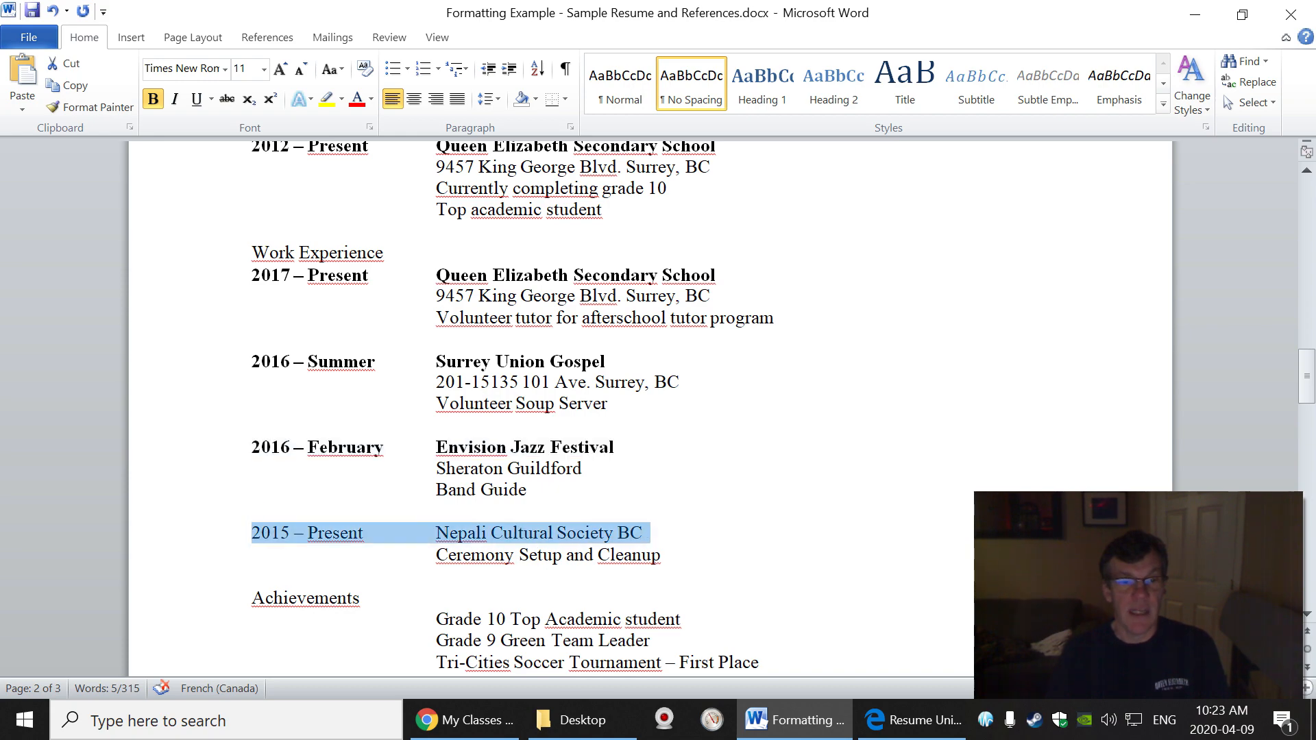
key("ctrl+b")
Make the "Education" section heading bold and underlined.
scroll(452, 411, "down", 2)
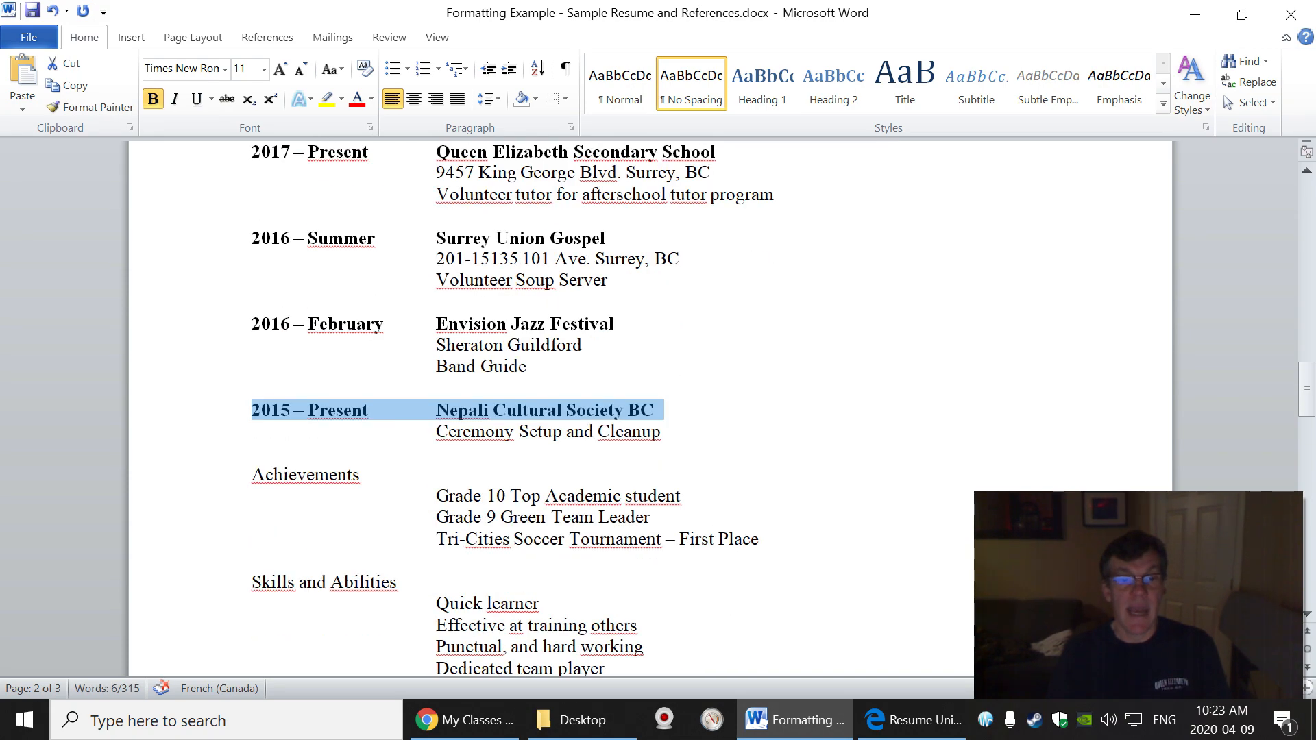
scroll(650, 411, "up", 5)
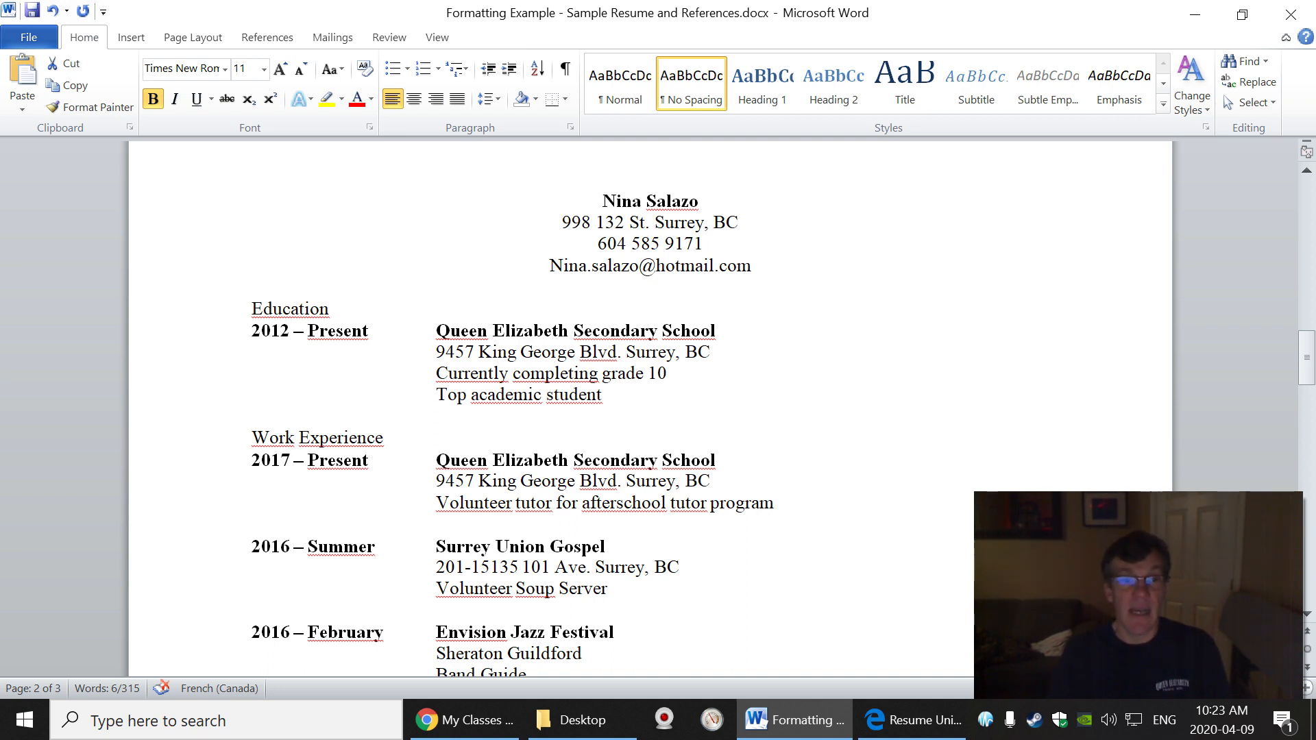
left_click_drag(330, 308, 250, 310)
left_click(329, 309)
left_click(233, 312)
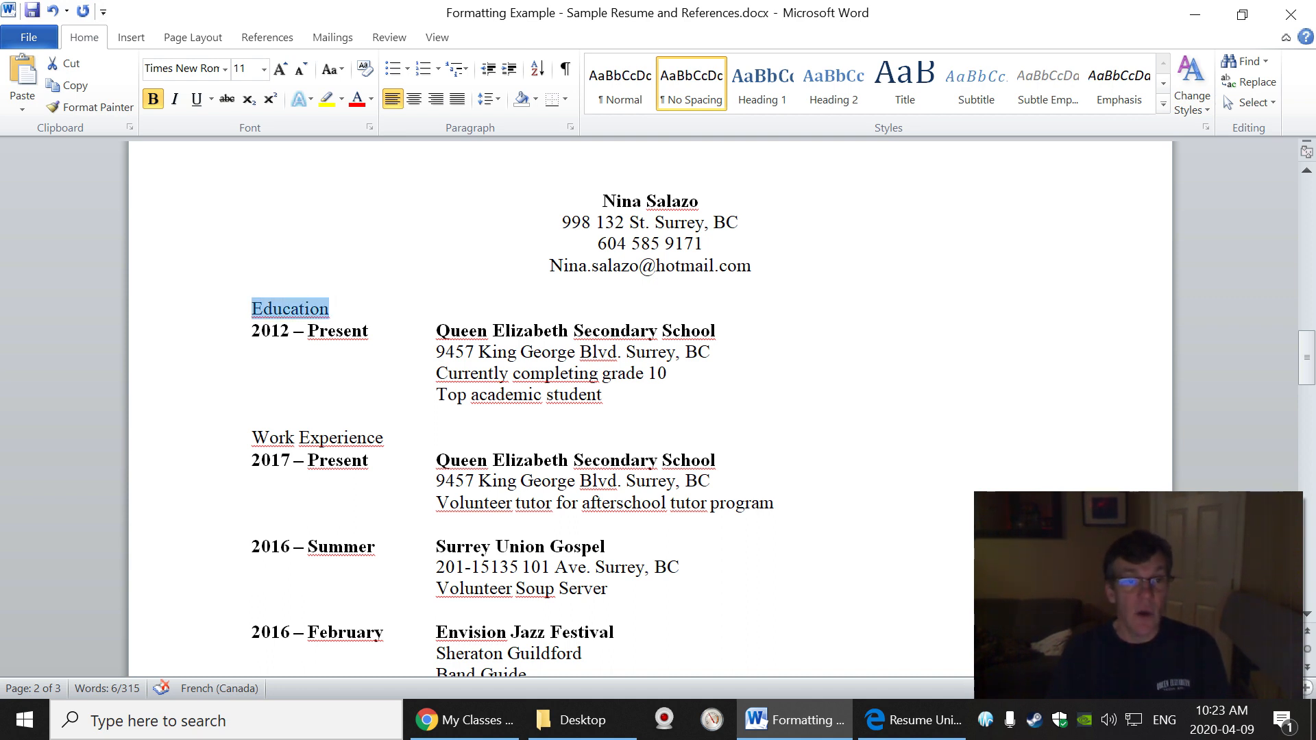
key("ctrl+b")
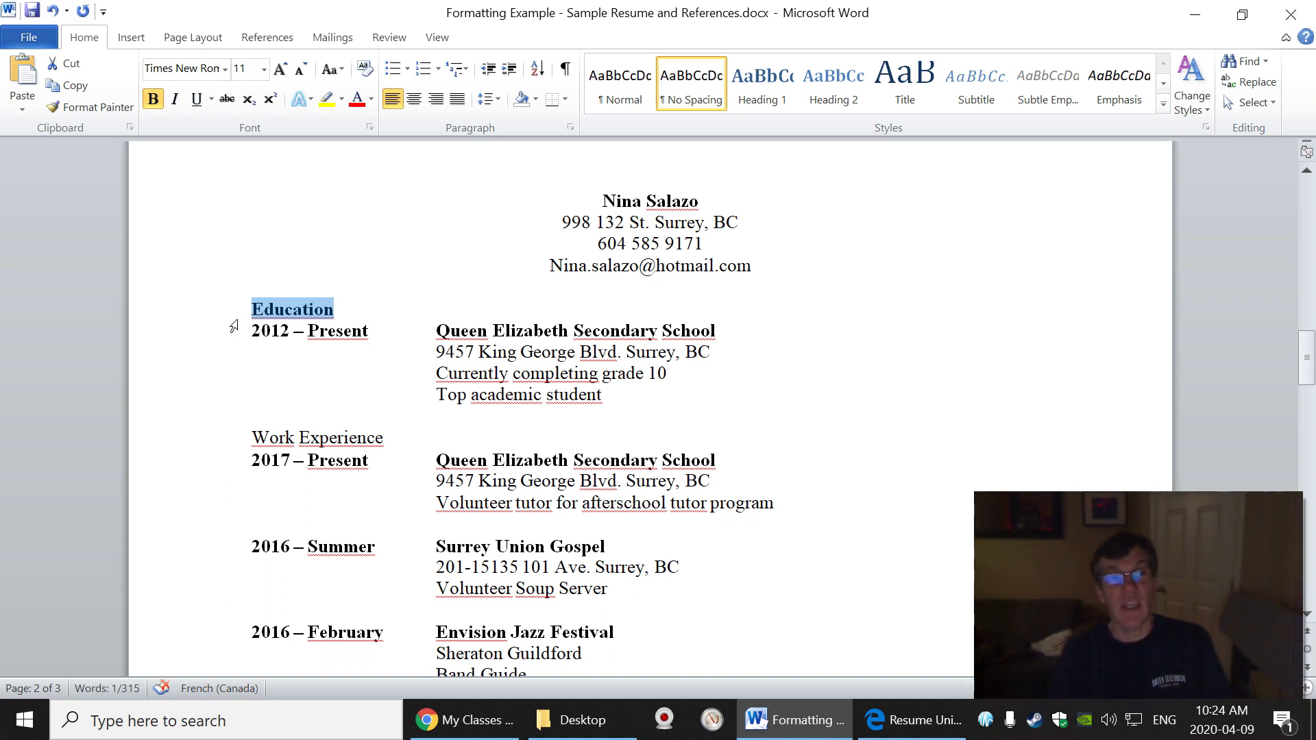
key("ctrl+u")
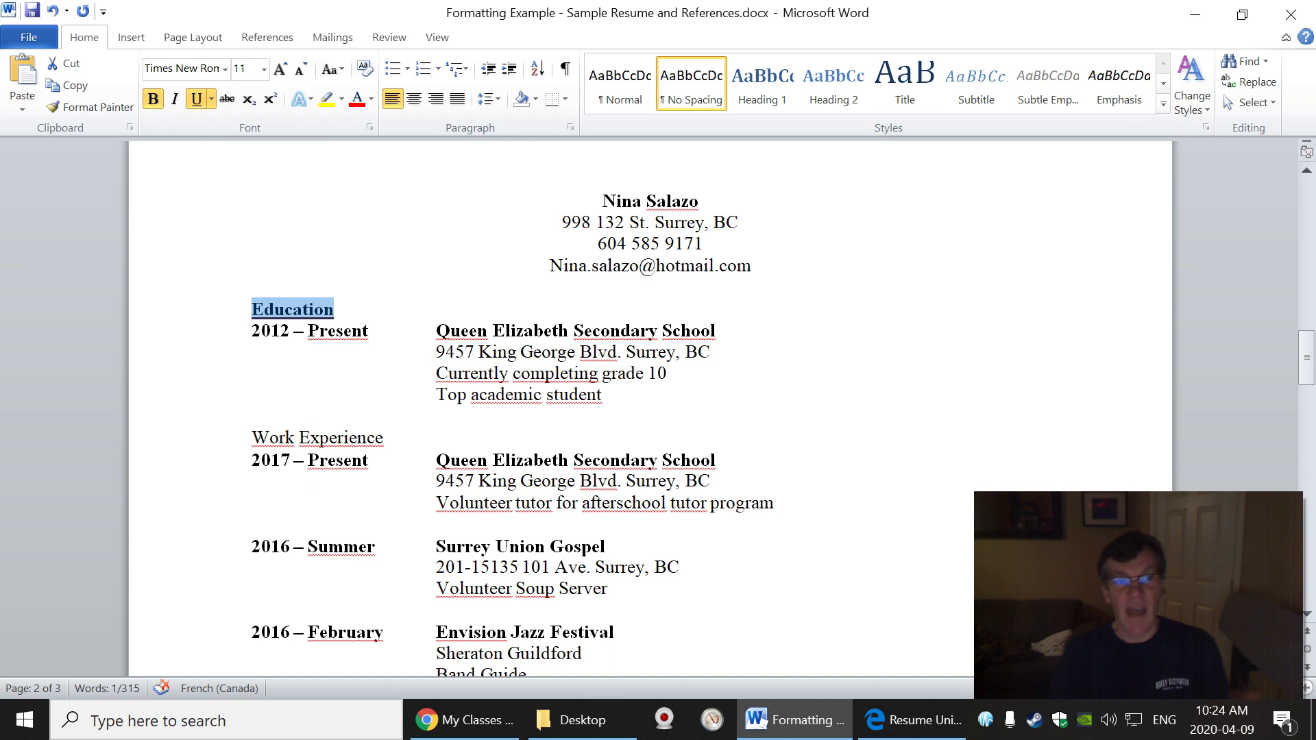
Make the "Work Experience" and "Achievements" section headings bold and underlined.
left_click(385, 438)
left_click_drag(385, 438, 252, 438)
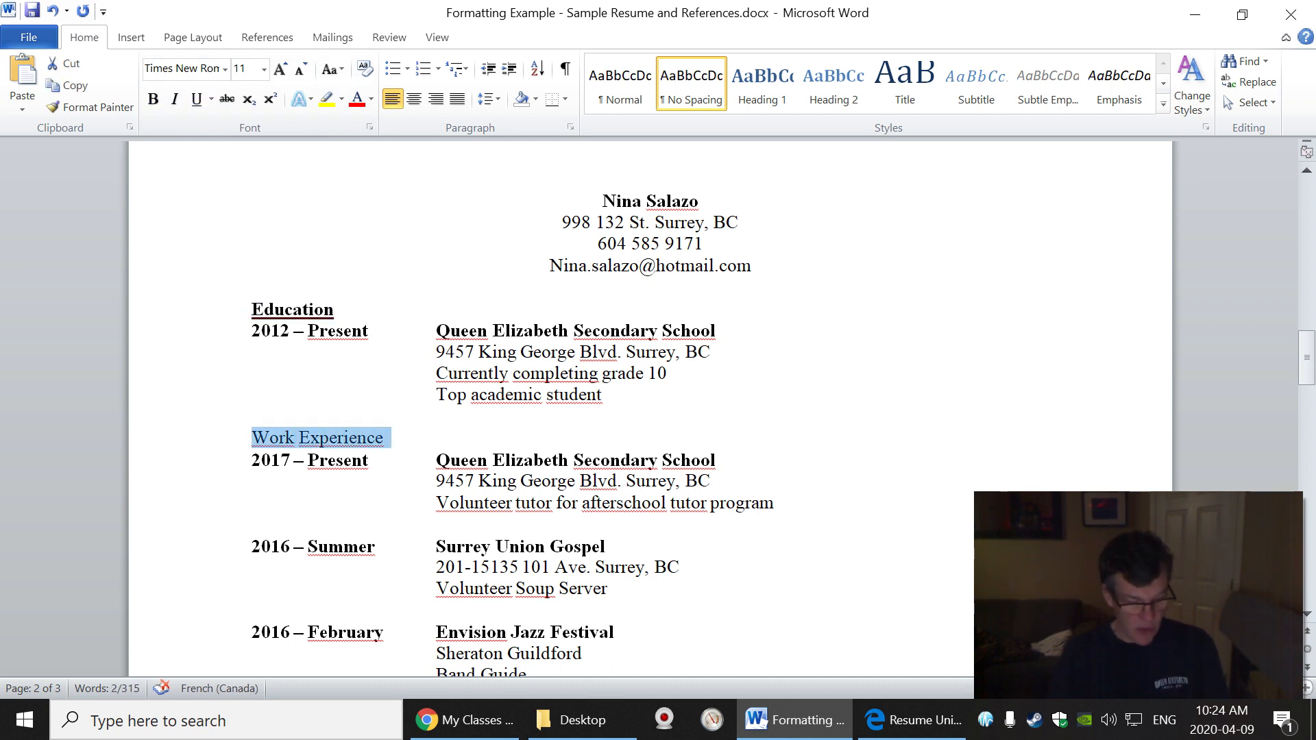
key("ctrl+b")
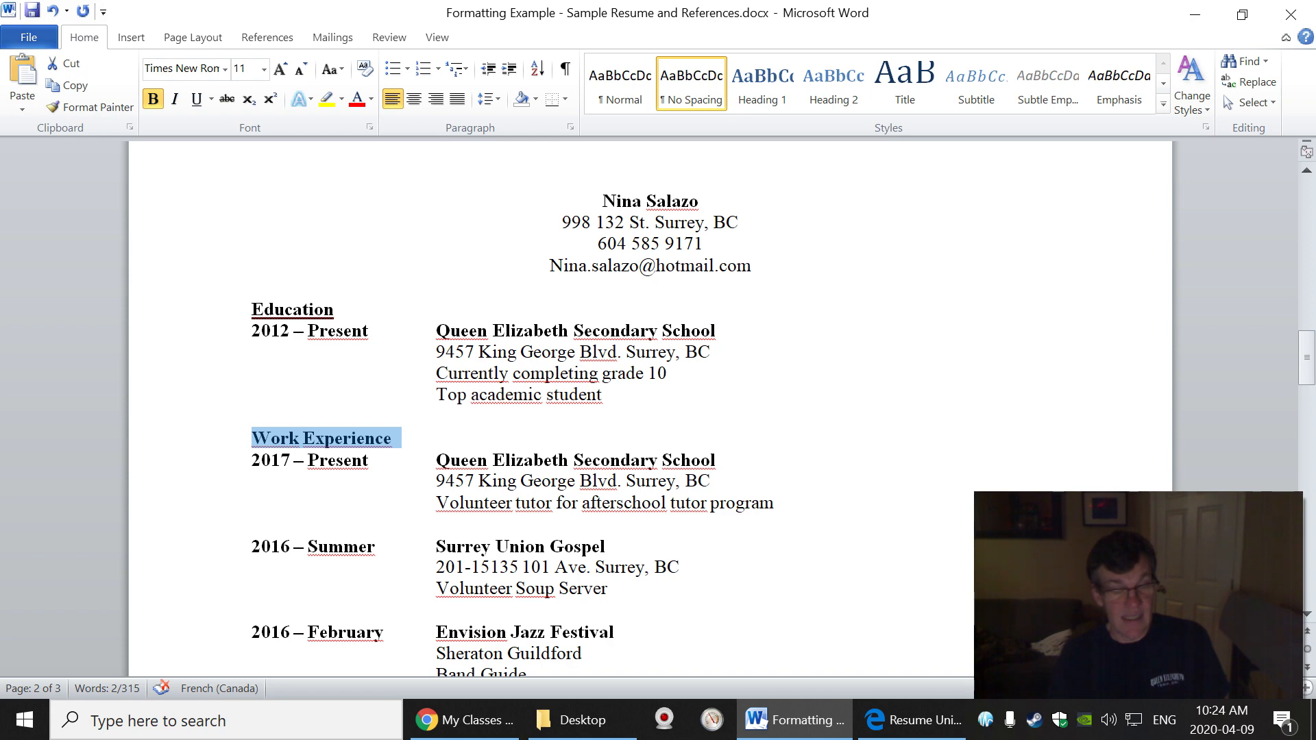
key("ctrl+u")
scroll(650, 412, "down", 3)
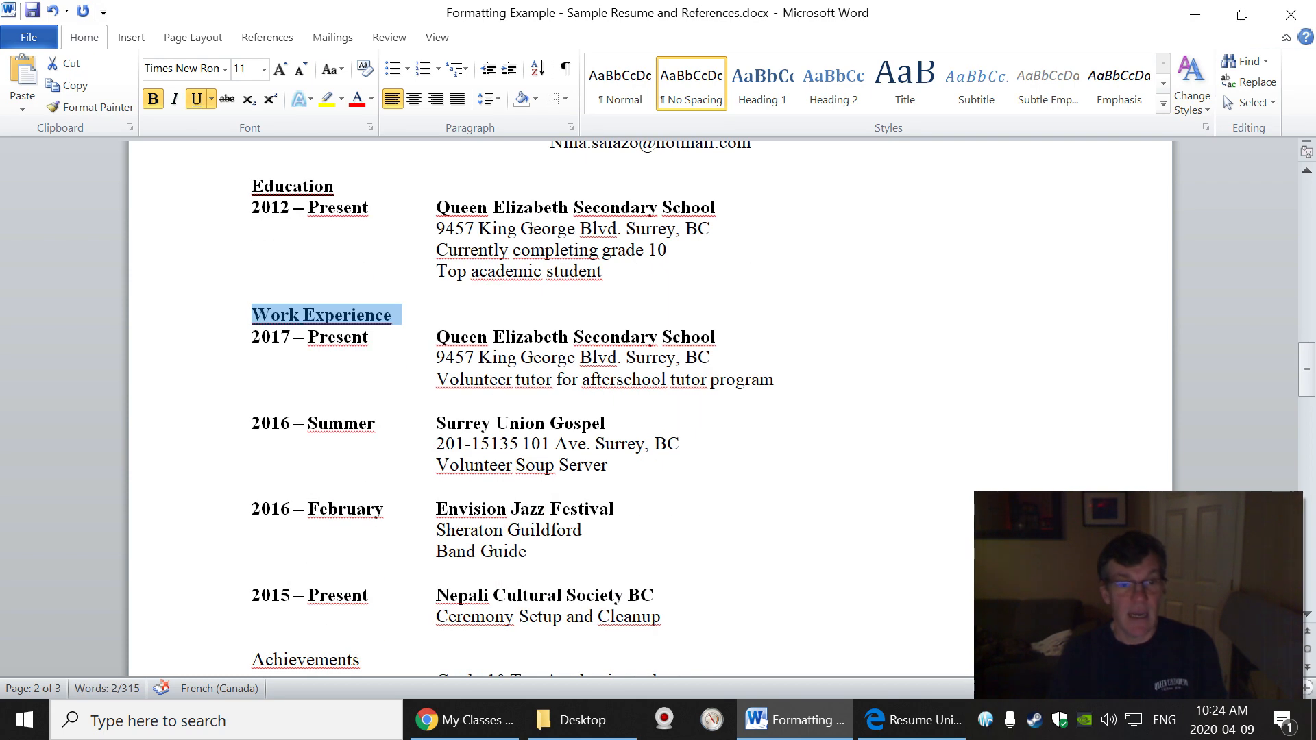
scroll(649, 412, "down", 1)
left_click_drag(370, 598, 253, 597)
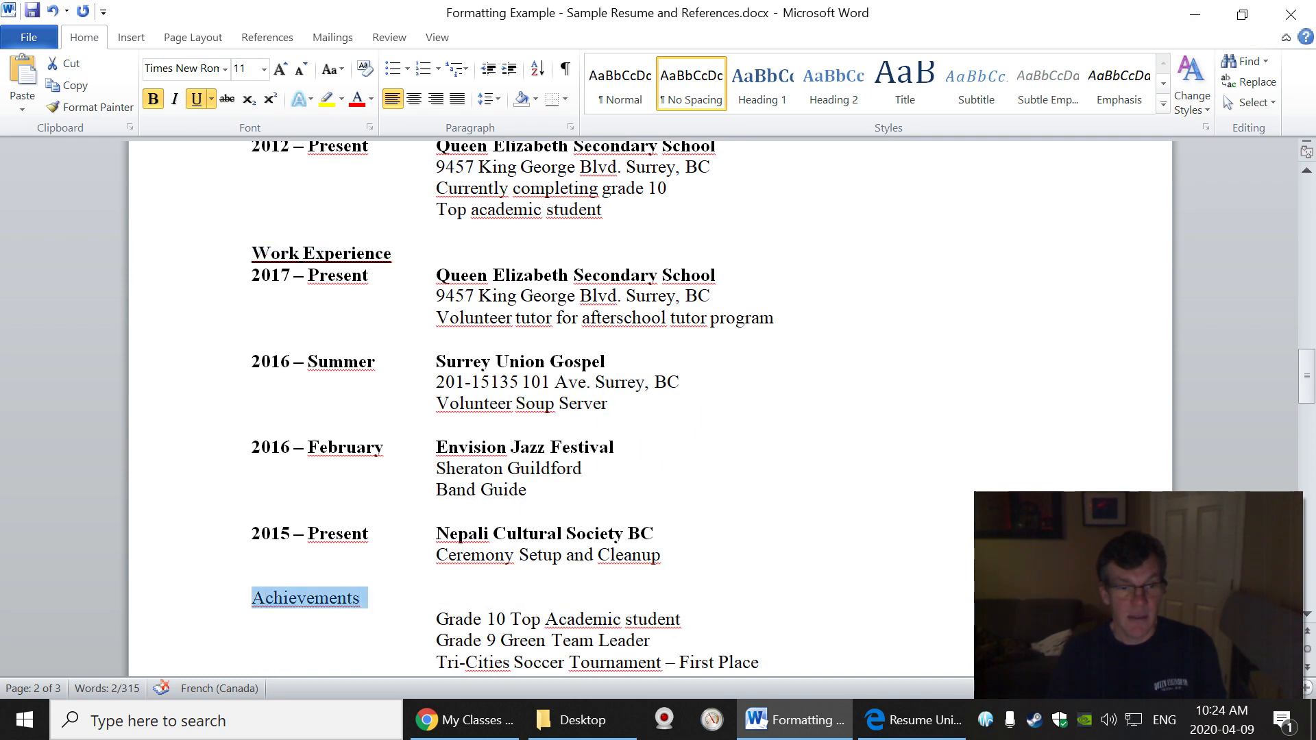
key("ctrl+b")
key("ctrl+u")
Make the "Skills and Abilities" and "Interests and Talents" section headings bold and underlined.
scroll(650, 411, "down", 4)
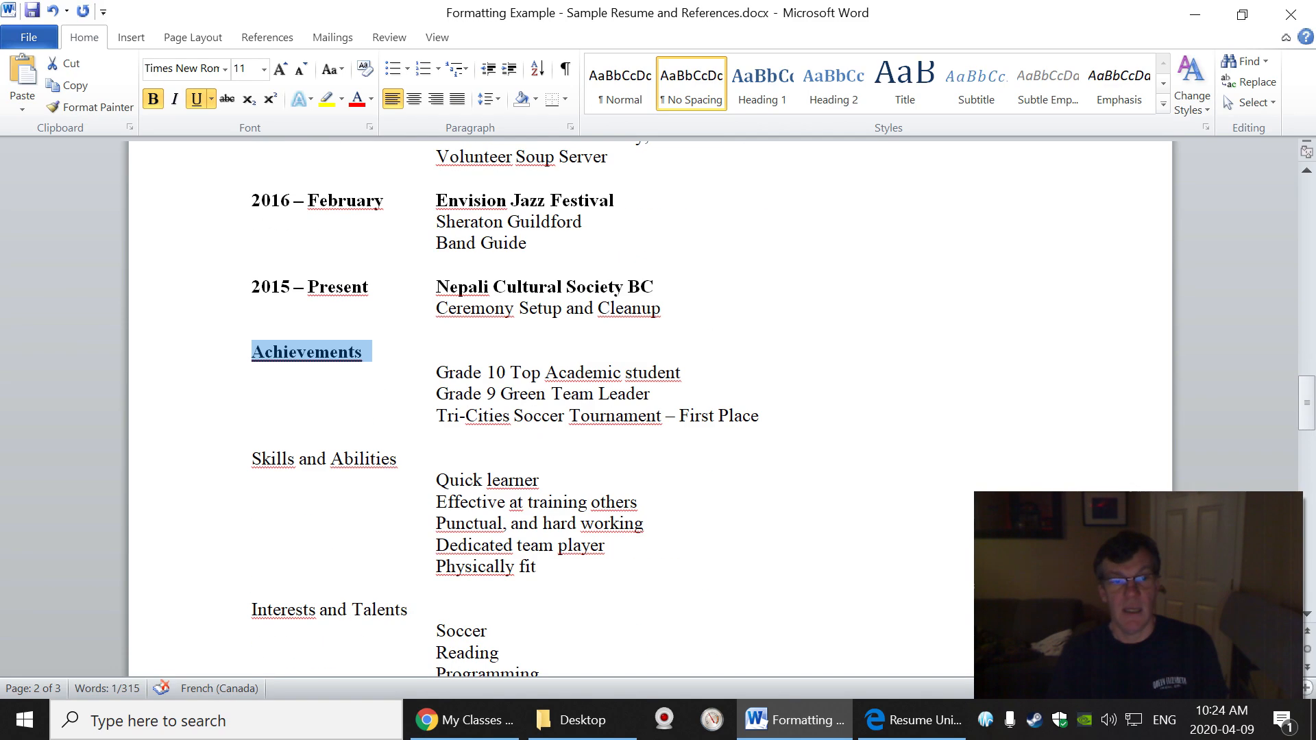
left_click_drag(406, 460, 255, 462)
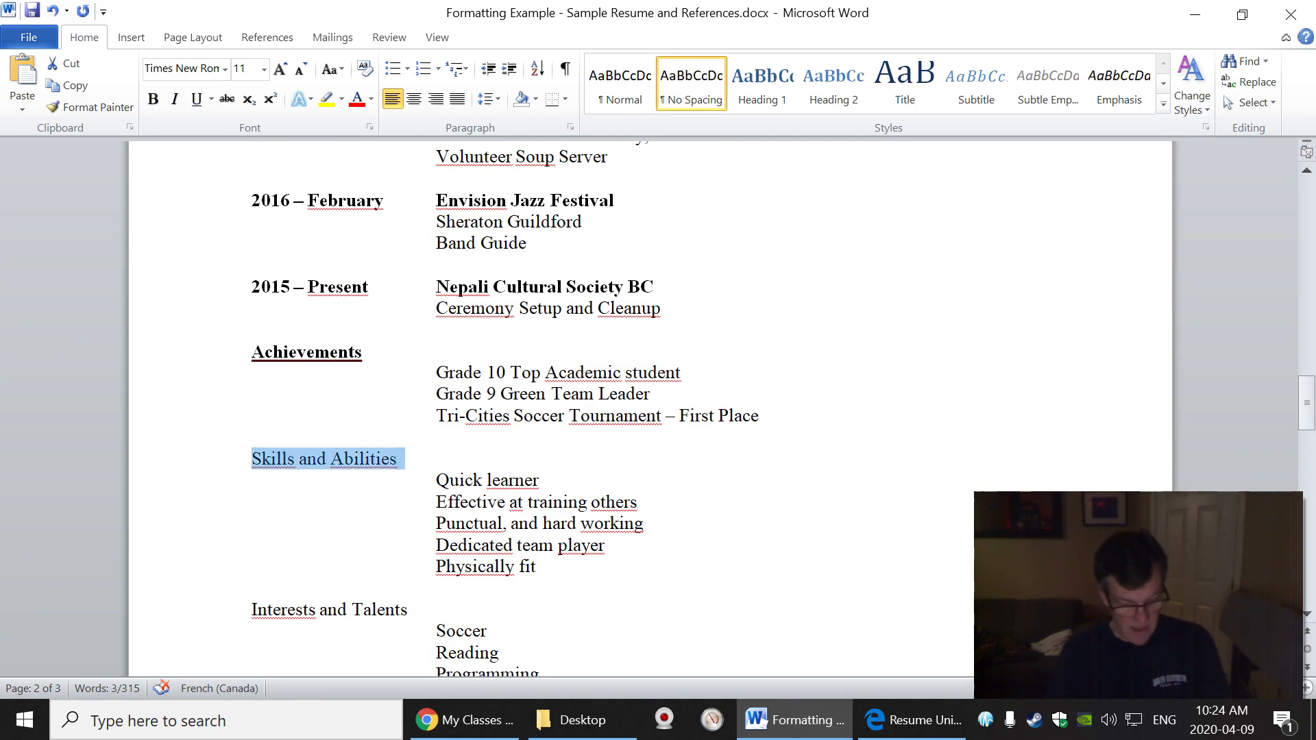
key("ctrl+b")
key("ctrl+u")
scroll(411, 534, "down", 1)
left_click_drag(411, 549, 285, 550)
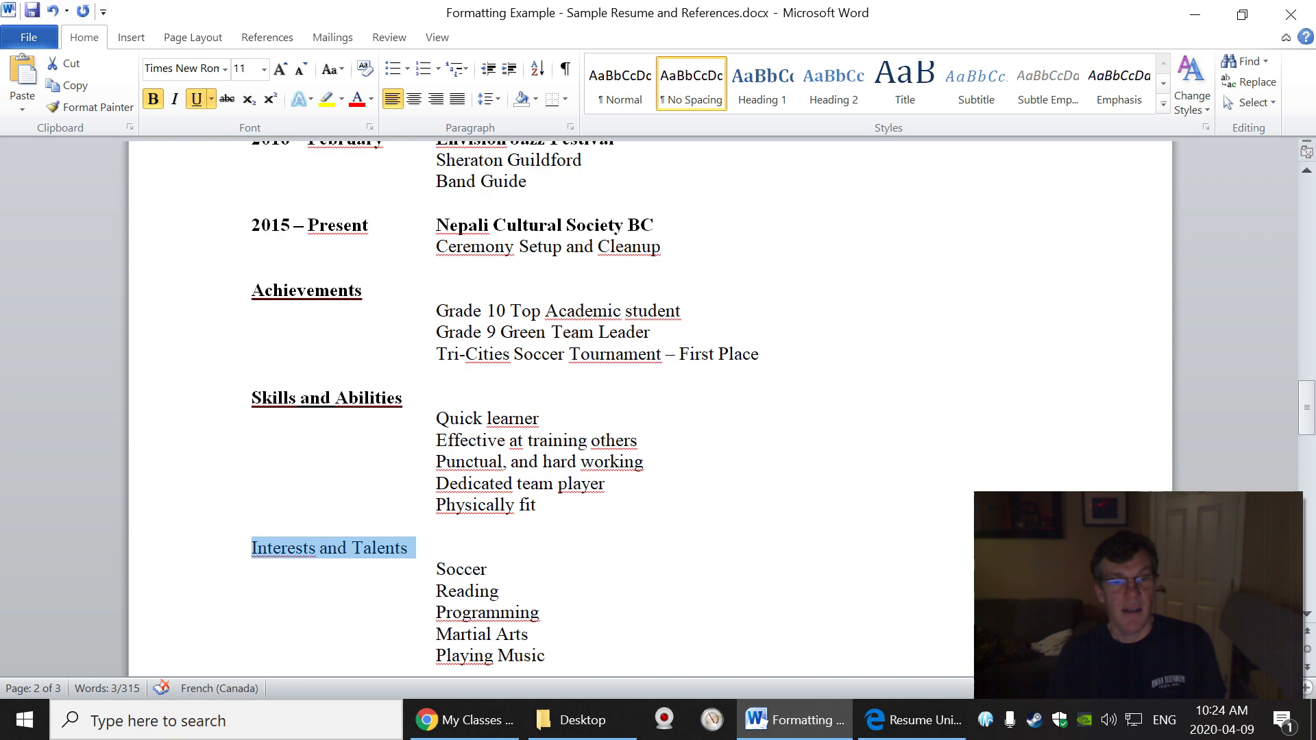
key("ctrl+b")
key("ctrl+u")
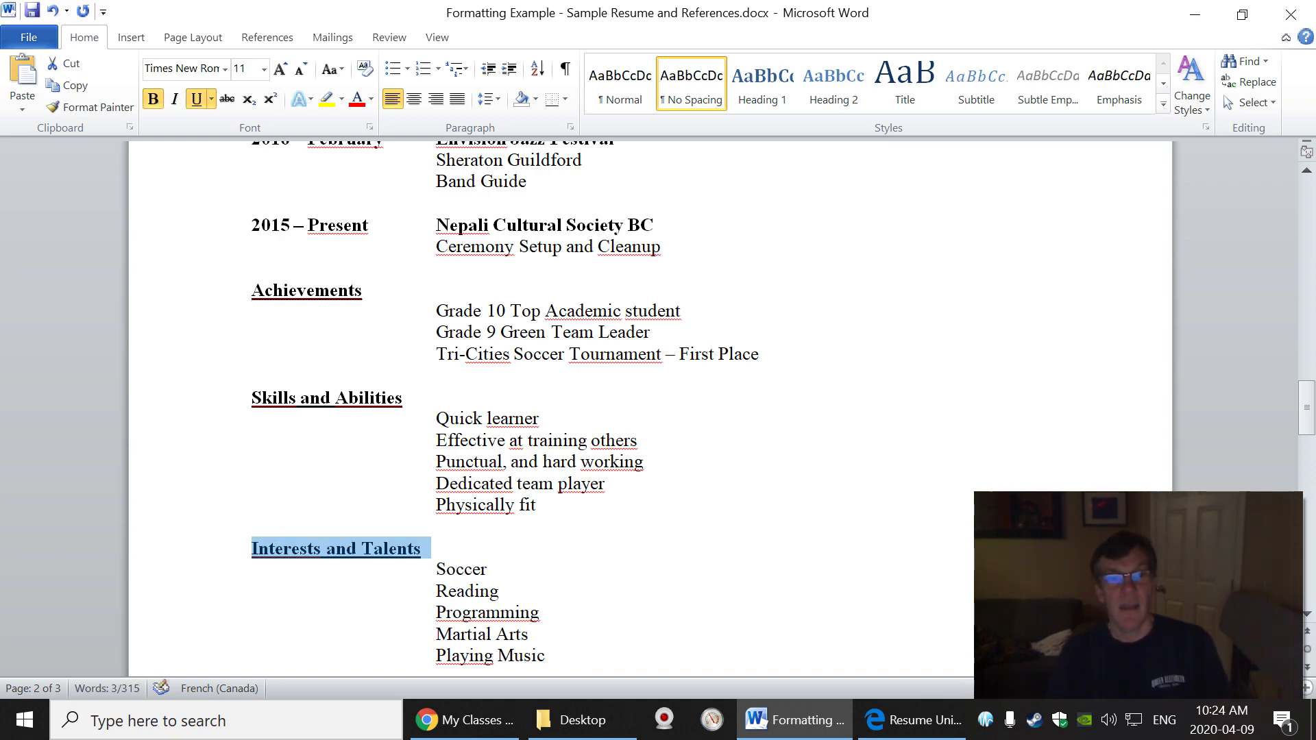
left_click(586, 528)
scroll(586, 527, "up", 3)
scroll(586, 411, "down", 4)
scroll(586, 411, "up", 7)
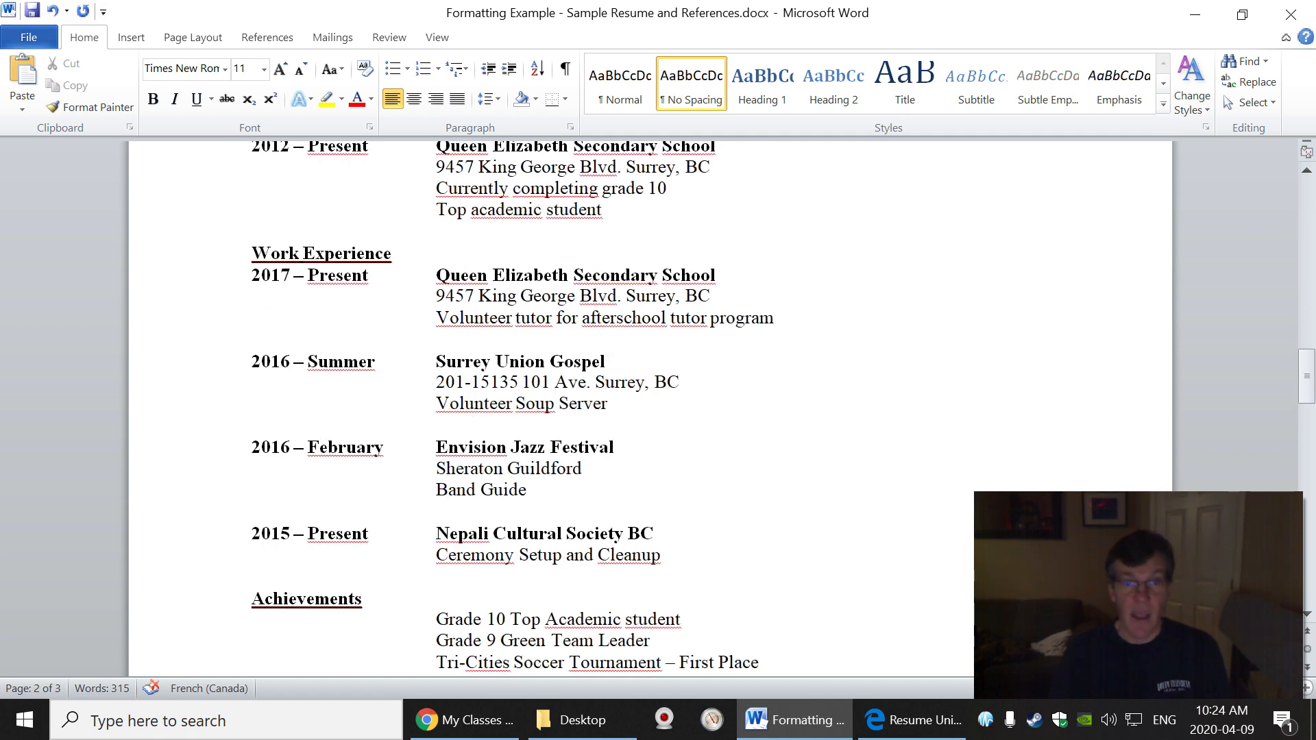
scroll(650, 411, "up", 2)
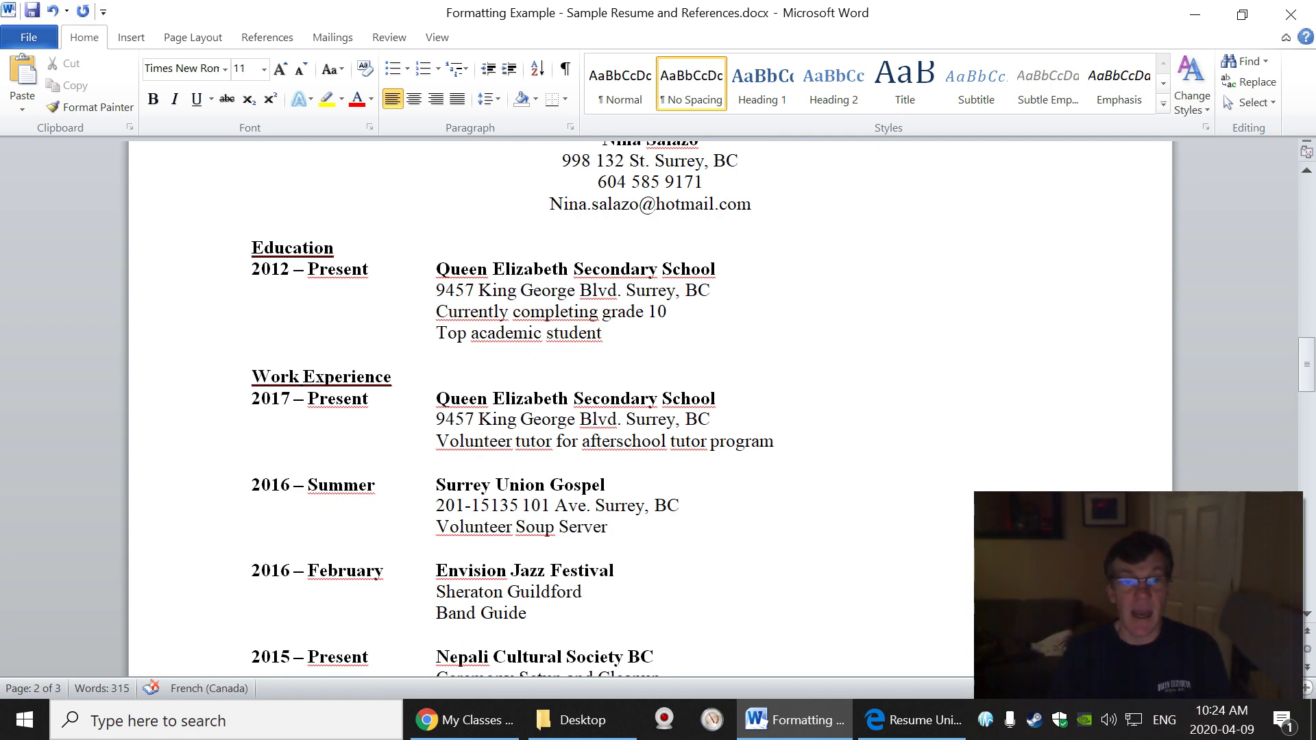
scroll(650, 411, "up", 1)
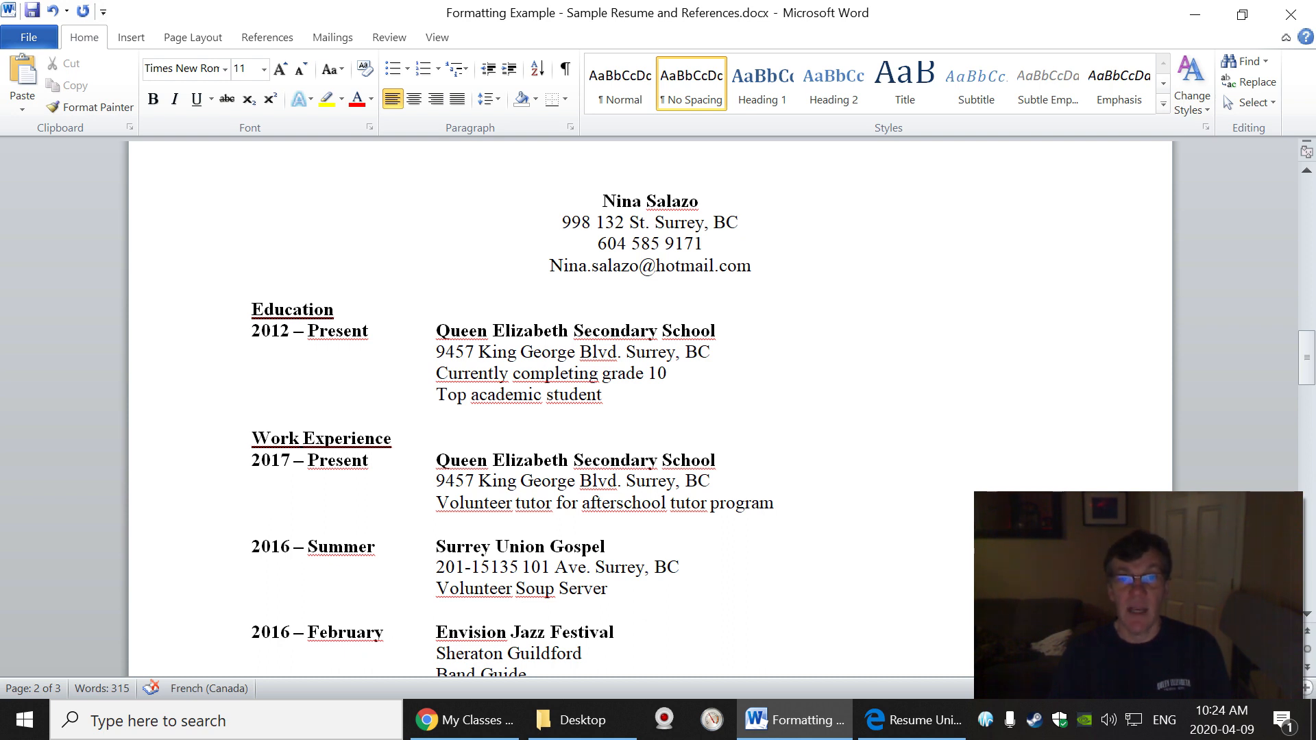
left_click_drag(700, 201, 586, 201)
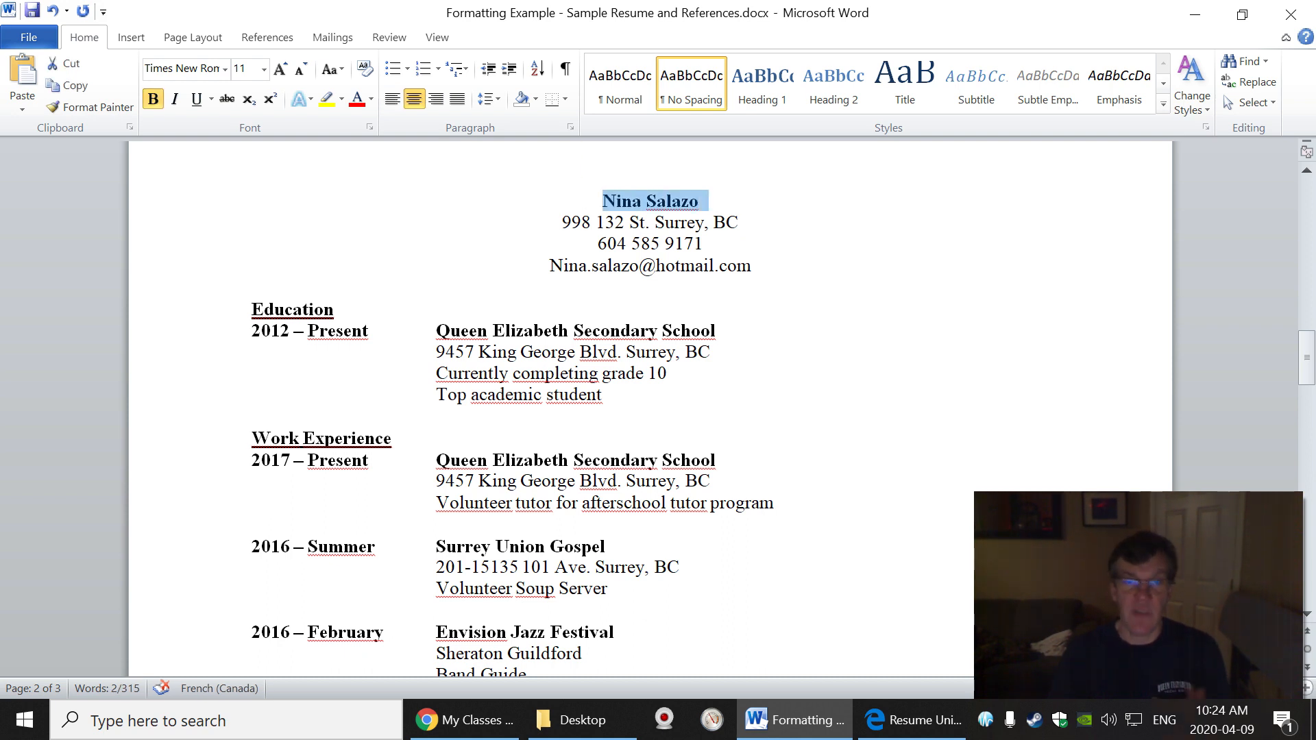
left_click(263, 69)
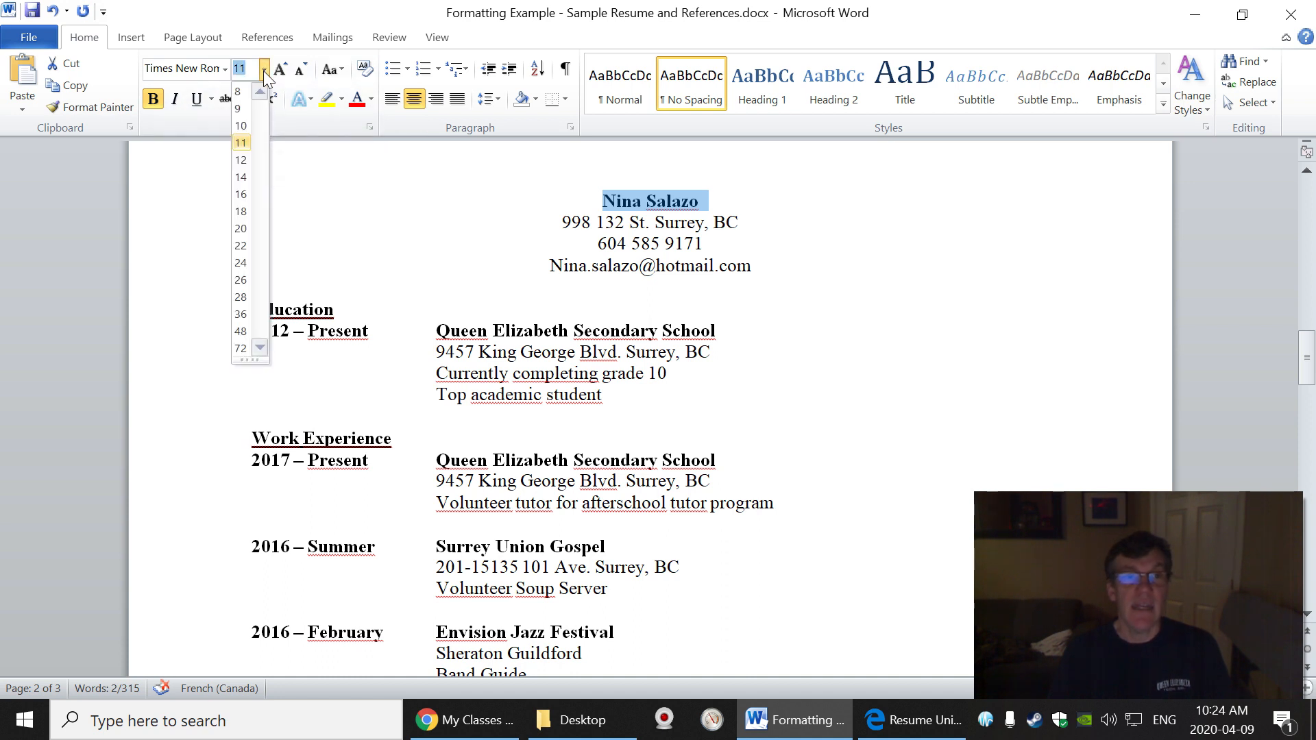
left_click(614, 394)
left_click(614, 394)
left_click_drag(614, 393, 480, 352)
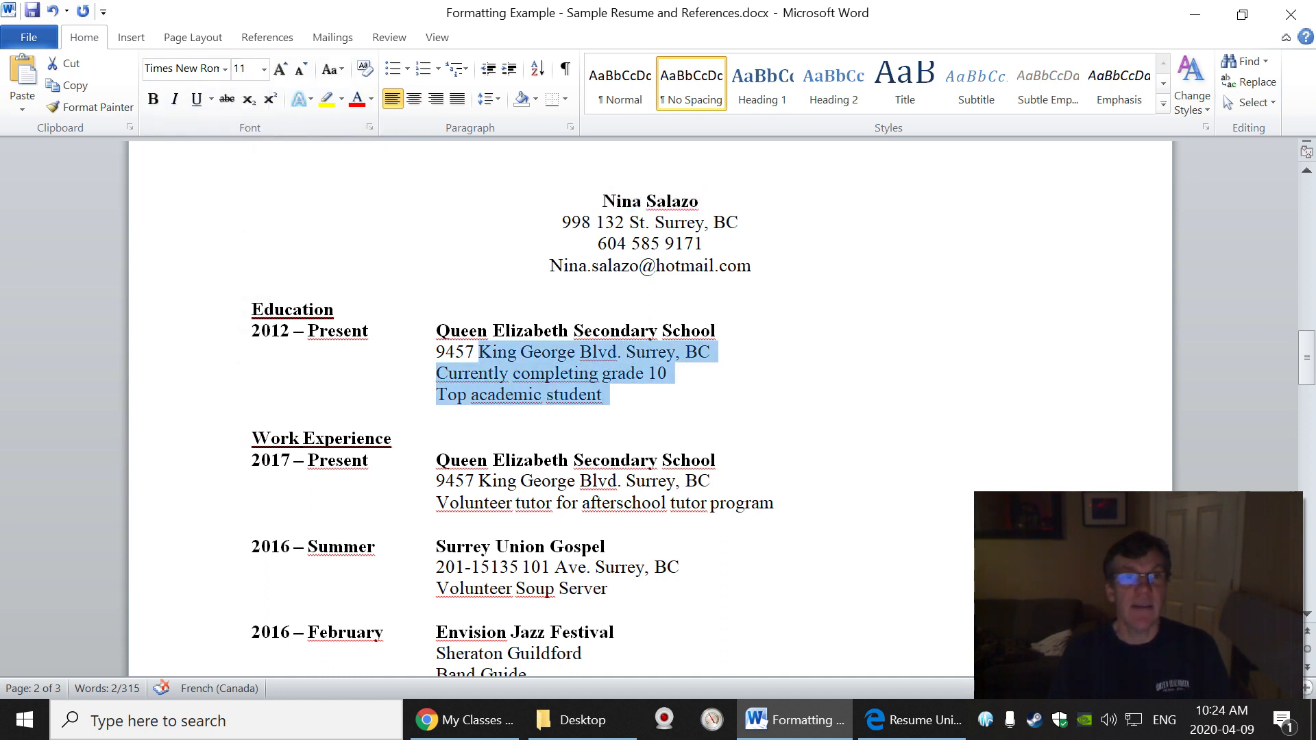
Set the font size of the entire resume page, from the contact heading through Interests and Talents, to 12.
left_click_drag(486, 223, 603, 675)
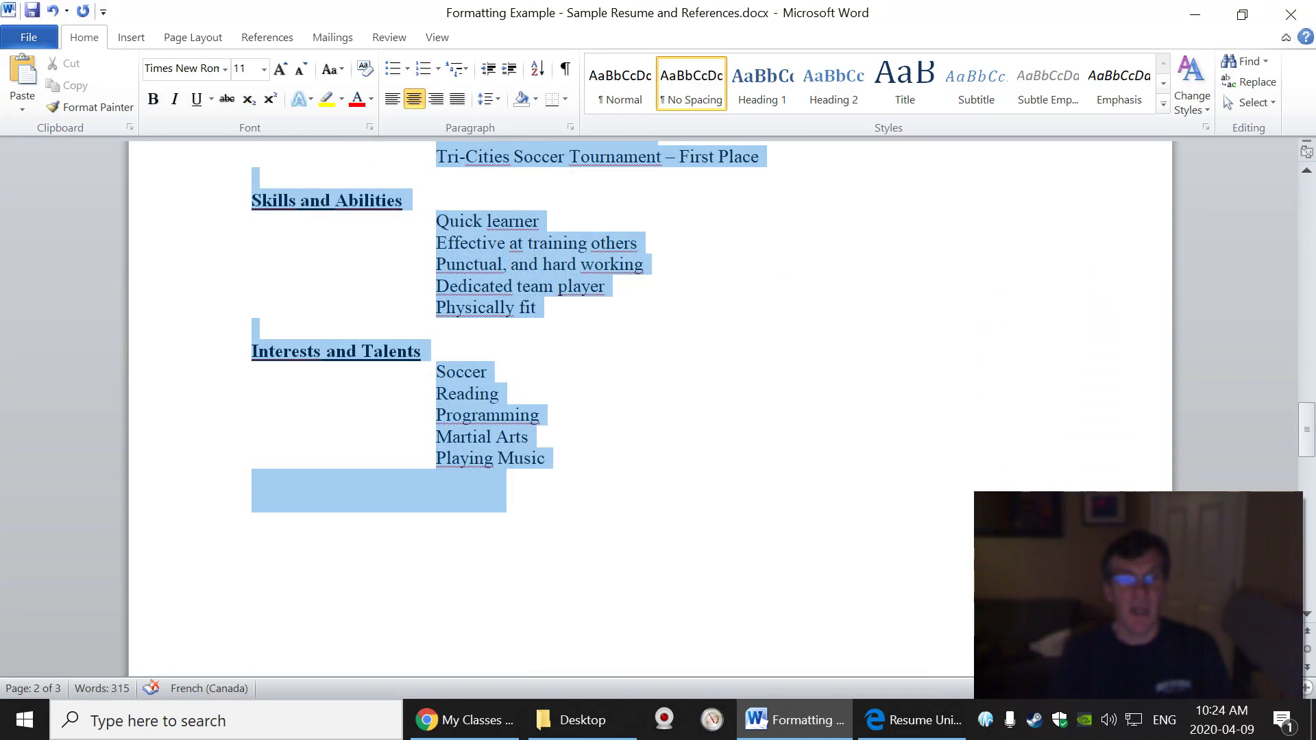
scroll(533, 413, "up", 10)
scroll(373, 542, "up", 3)
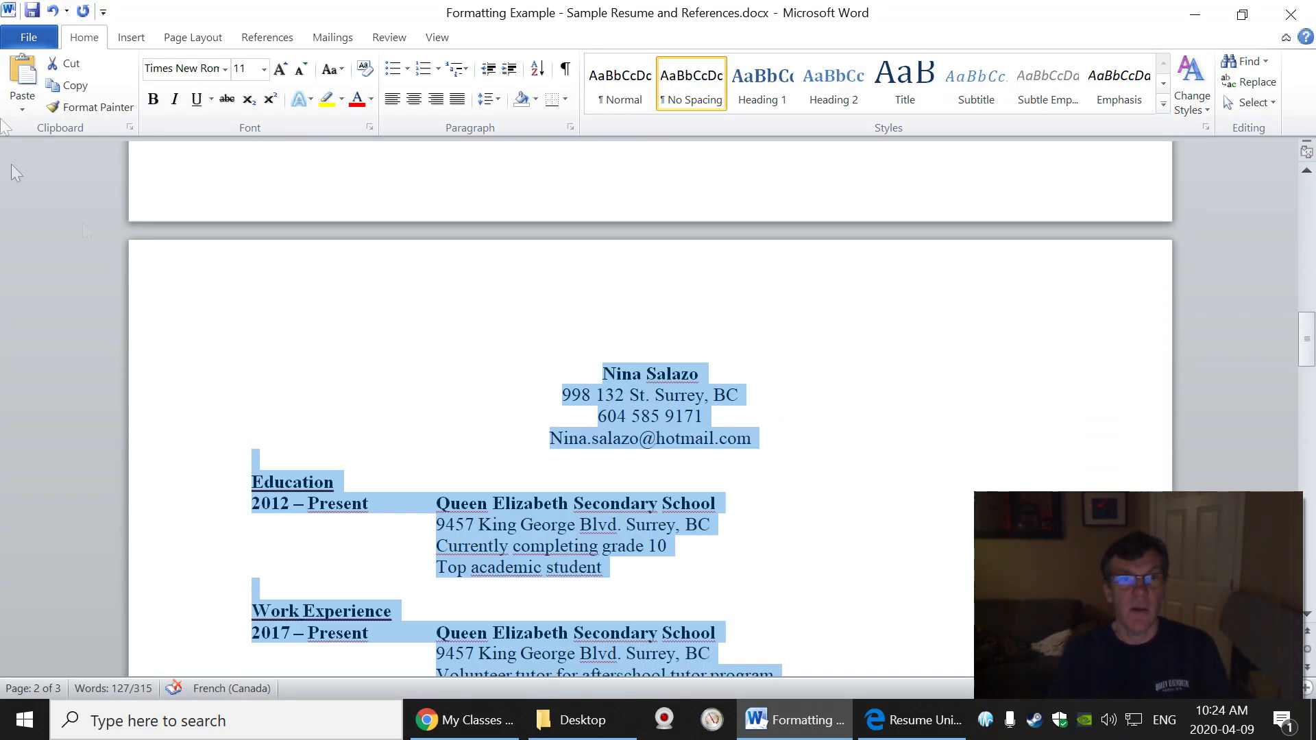
left_click(263, 69)
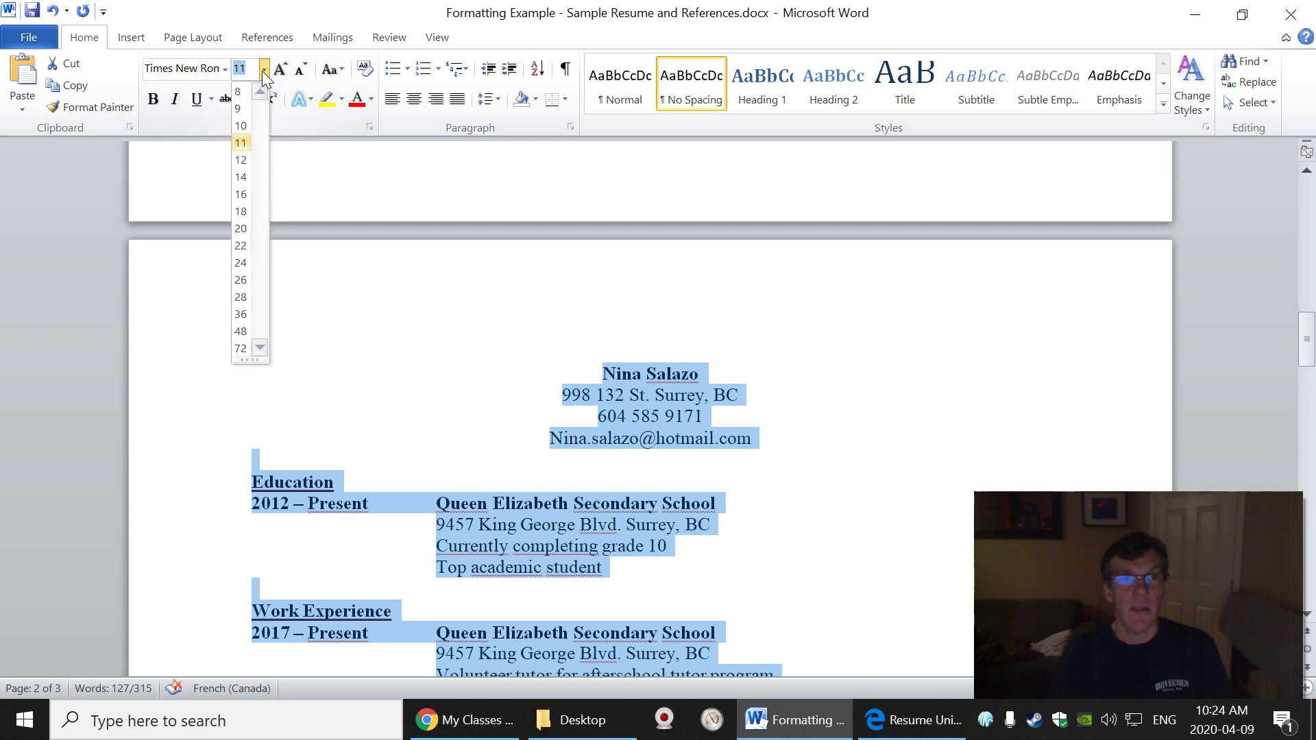
left_click(233, 159)
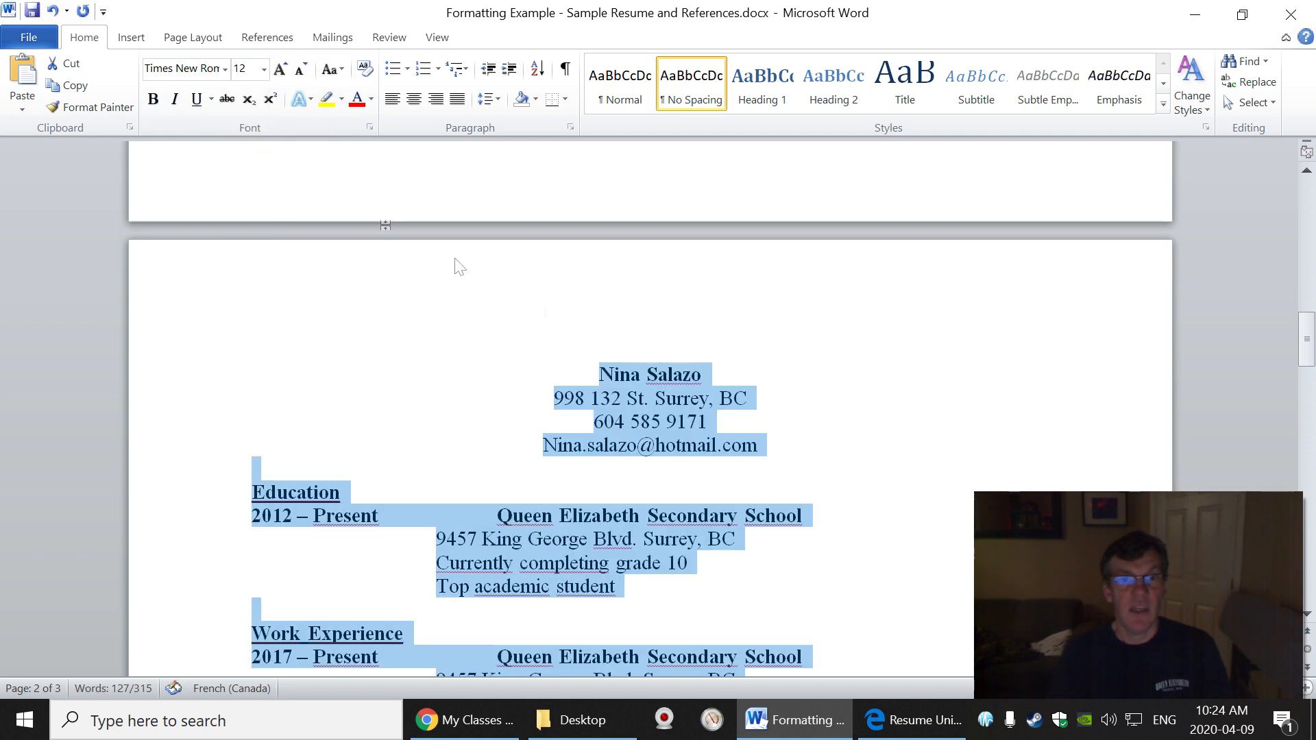
Delete the extra tab after the "2012 – Present", "2017 – Present" and "2015 – Present" dates to realign the names beside them.
left_click(483, 430)
scroll(483, 430, "down", 1)
left_click(341, 430)
left_click(437, 454)
key("Delete")
scroll(437, 453, "down", 3)
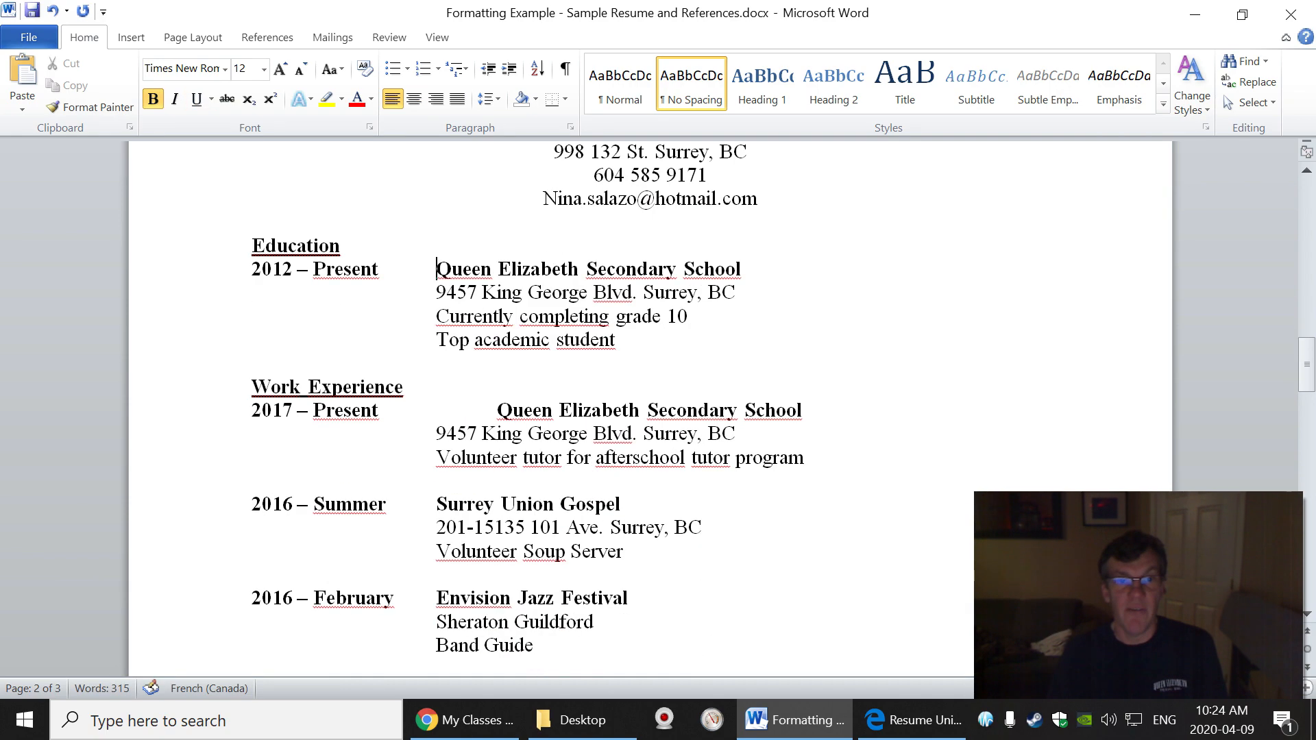
left_click(437, 410)
key("Delete")
scroll(438, 409, "down", 3)
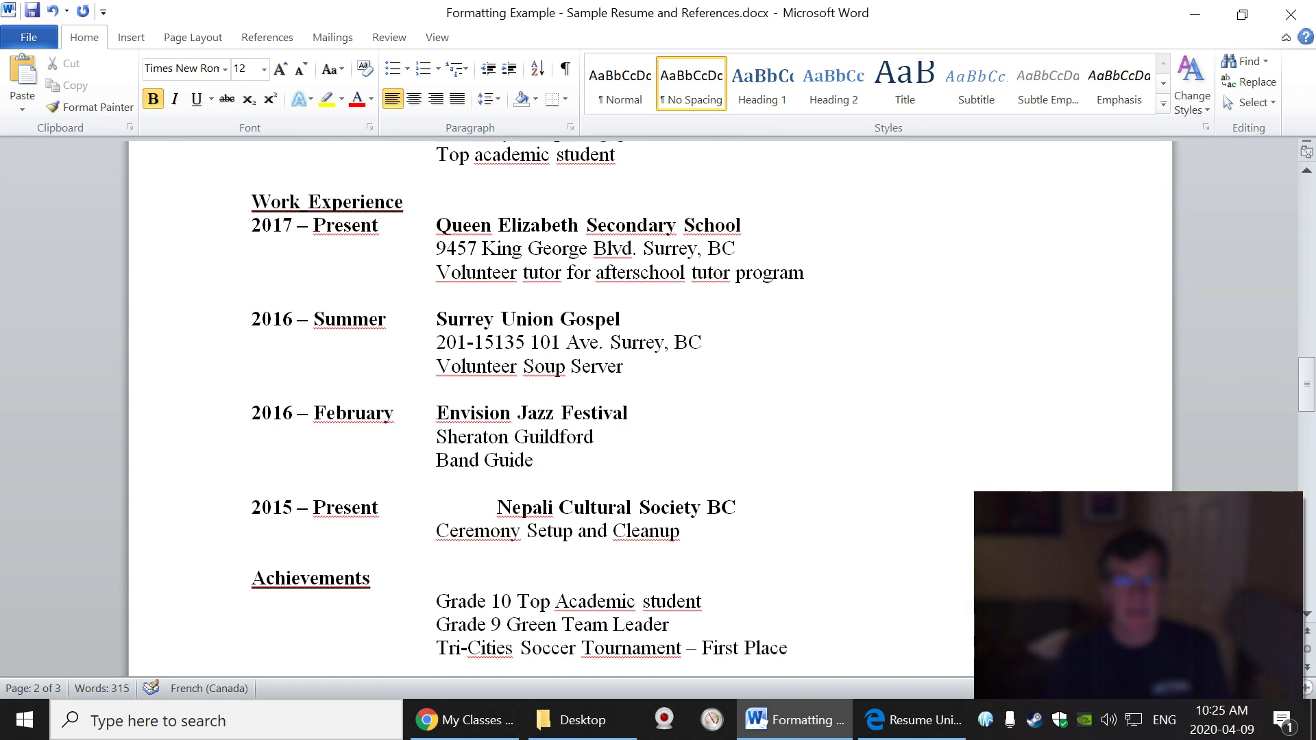
left_click(437, 507)
key("Delete")
Set the font size of the name at the top of the resume's contact heading to 16.
scroll(437, 507, "down", 6)
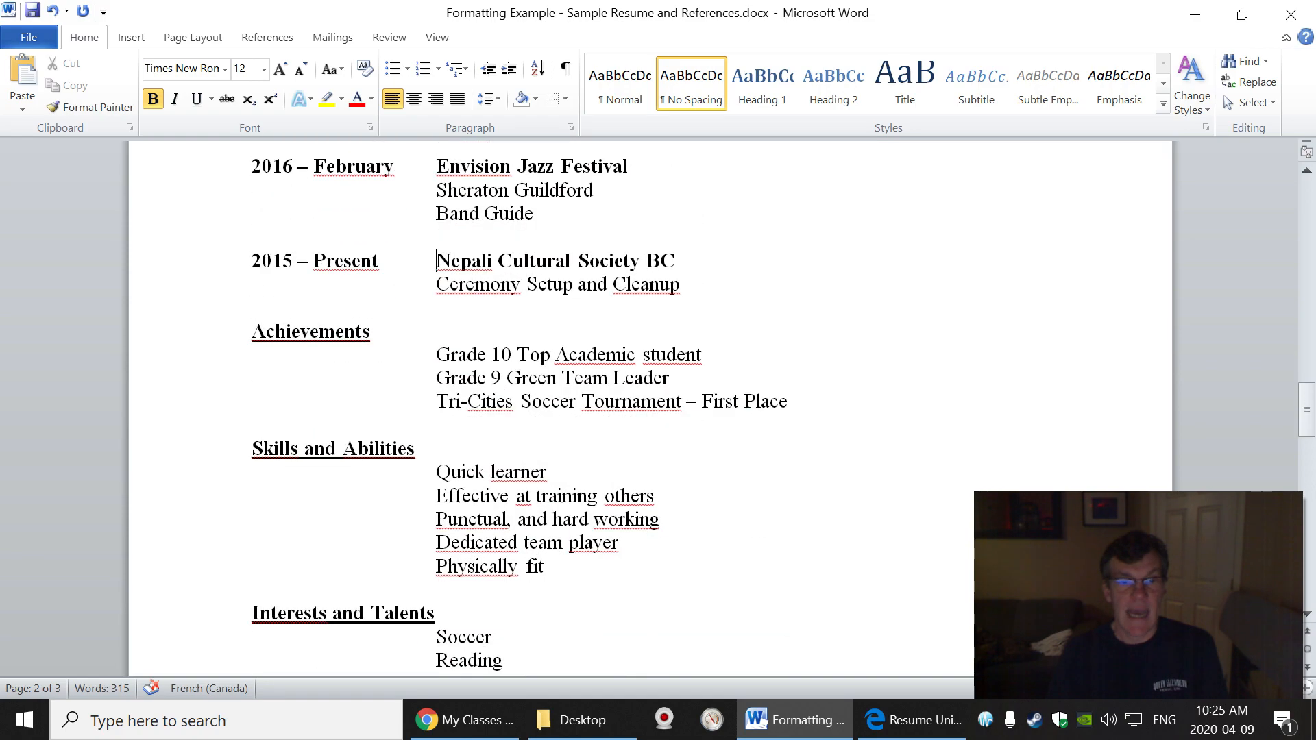
scroll(438, 507, "up", 11)
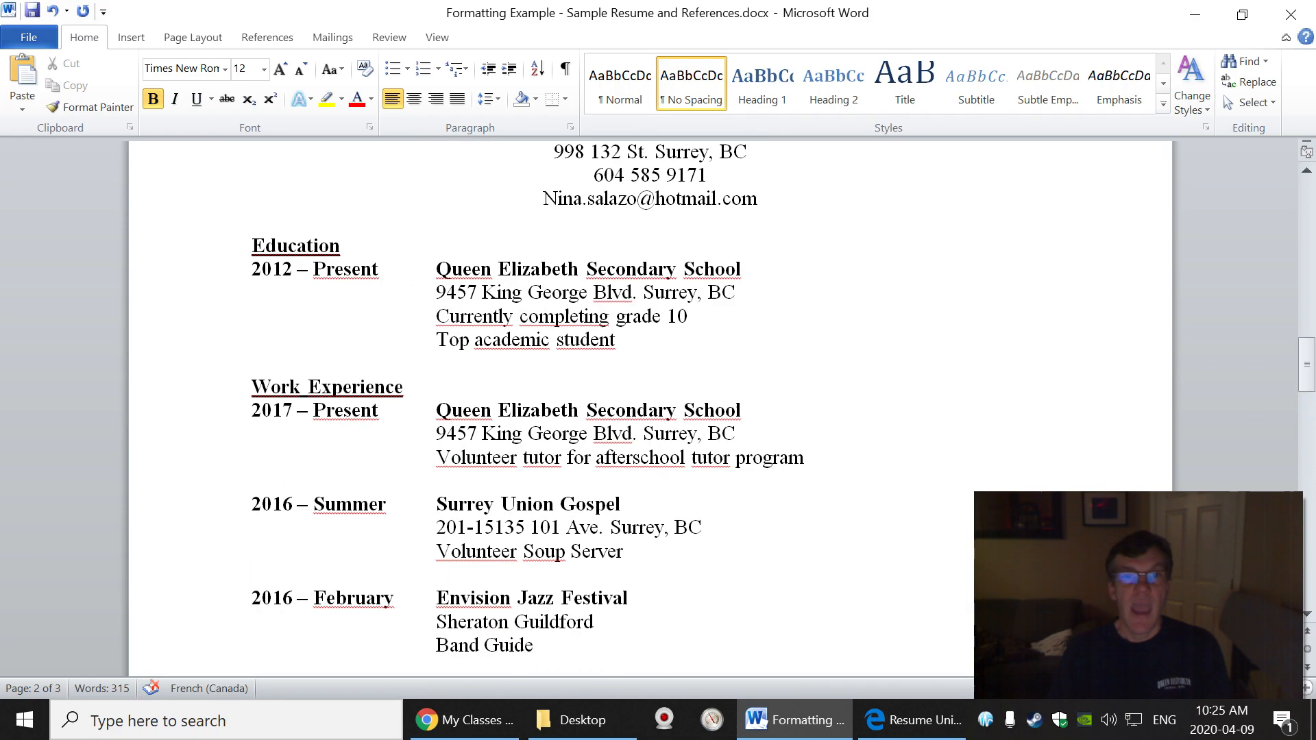
left_click_drag(705, 251, 602, 249)
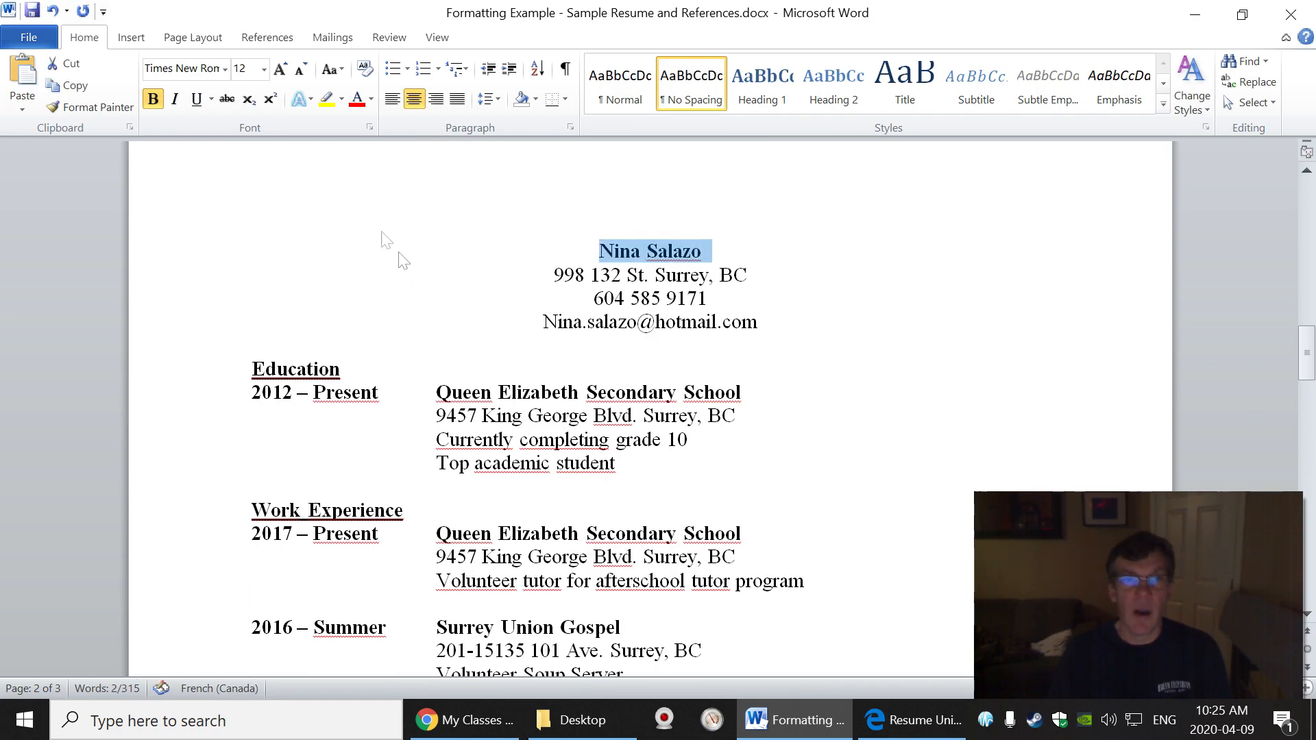
left_click(264, 69)
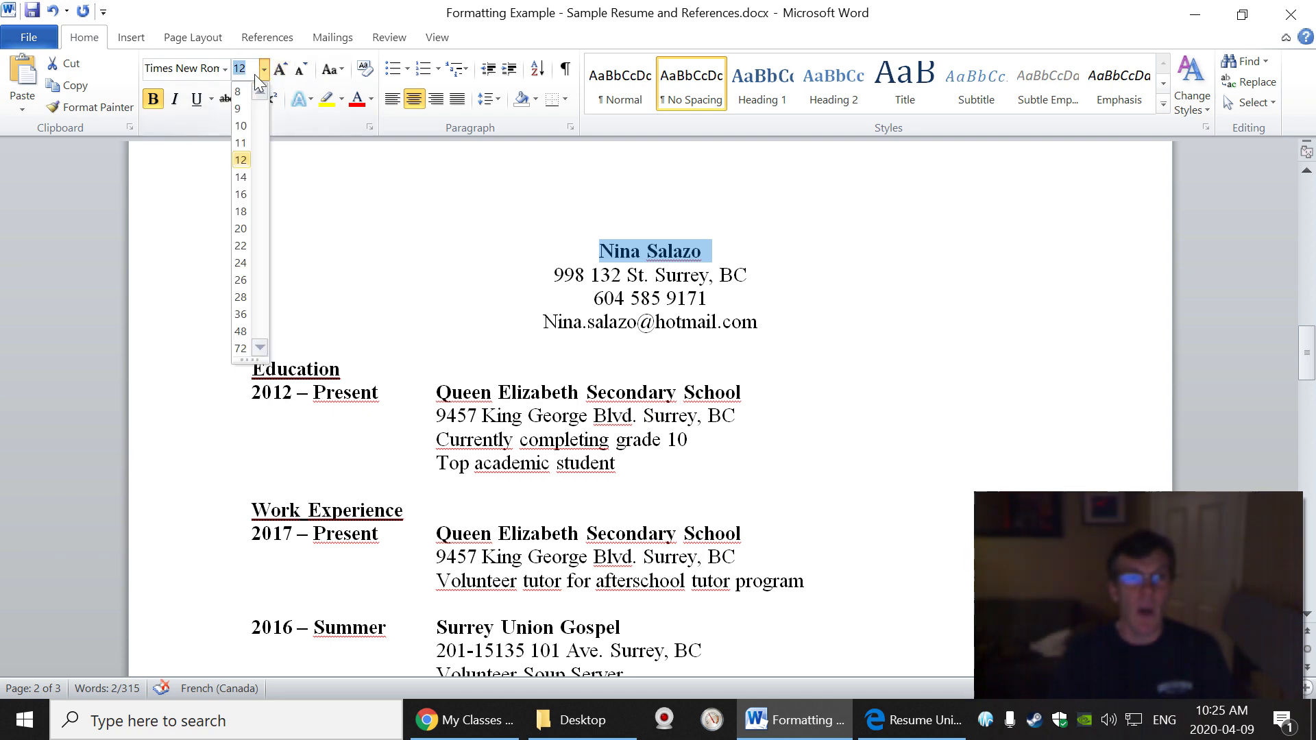
left_click(241, 194)
left_click(808, 333)
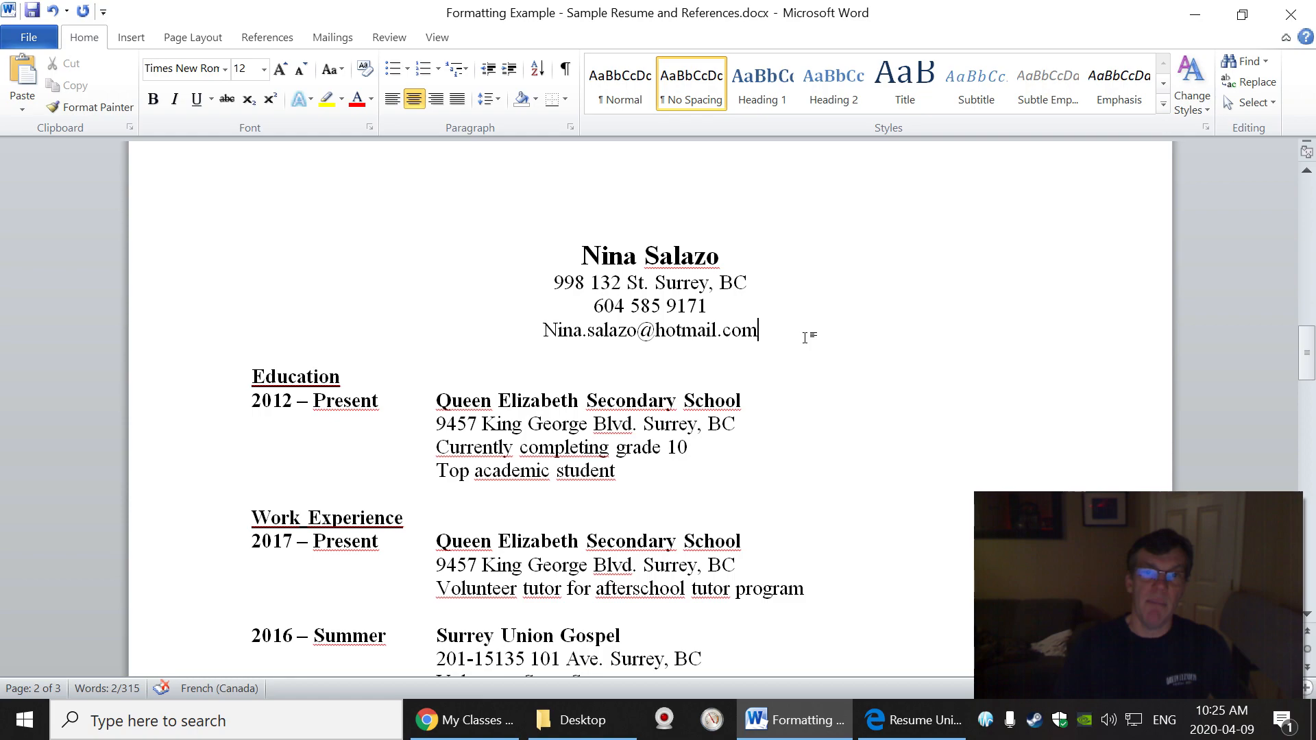
scroll(807, 333, "down", 3)
scroll(650, 411, "down", 10)
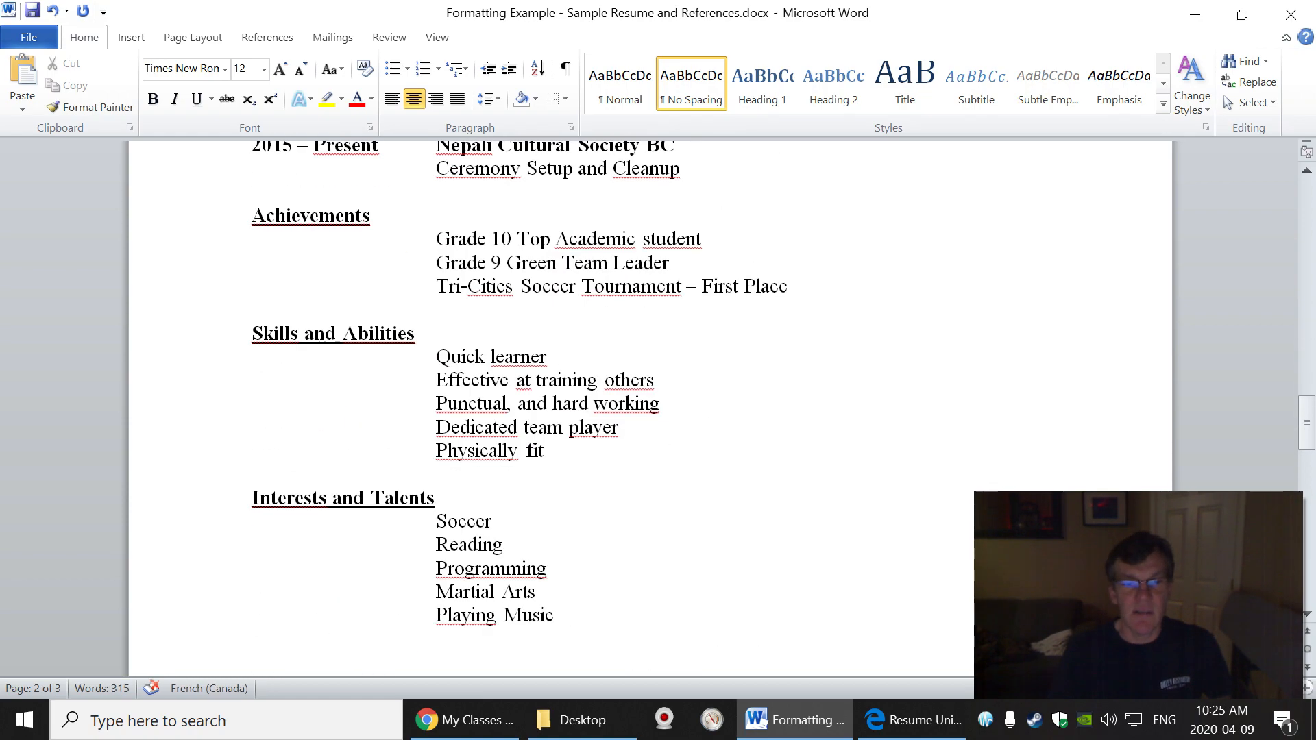
Review the formatted resume from the contact heading through Interests and Talents, and the unformatted References page after it.
scroll(650, 411, "up", 2)
scroll(649, 411, "up", 10)
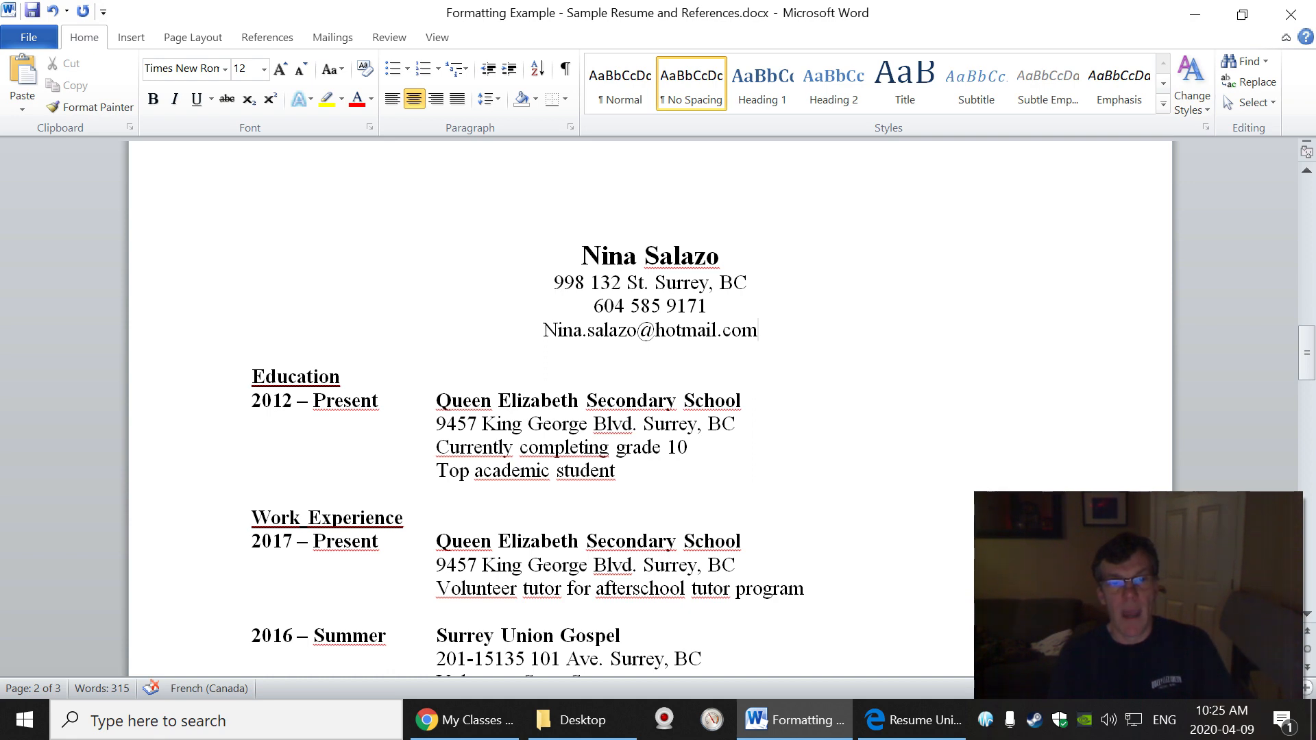
scroll(650, 411, "down", 5)
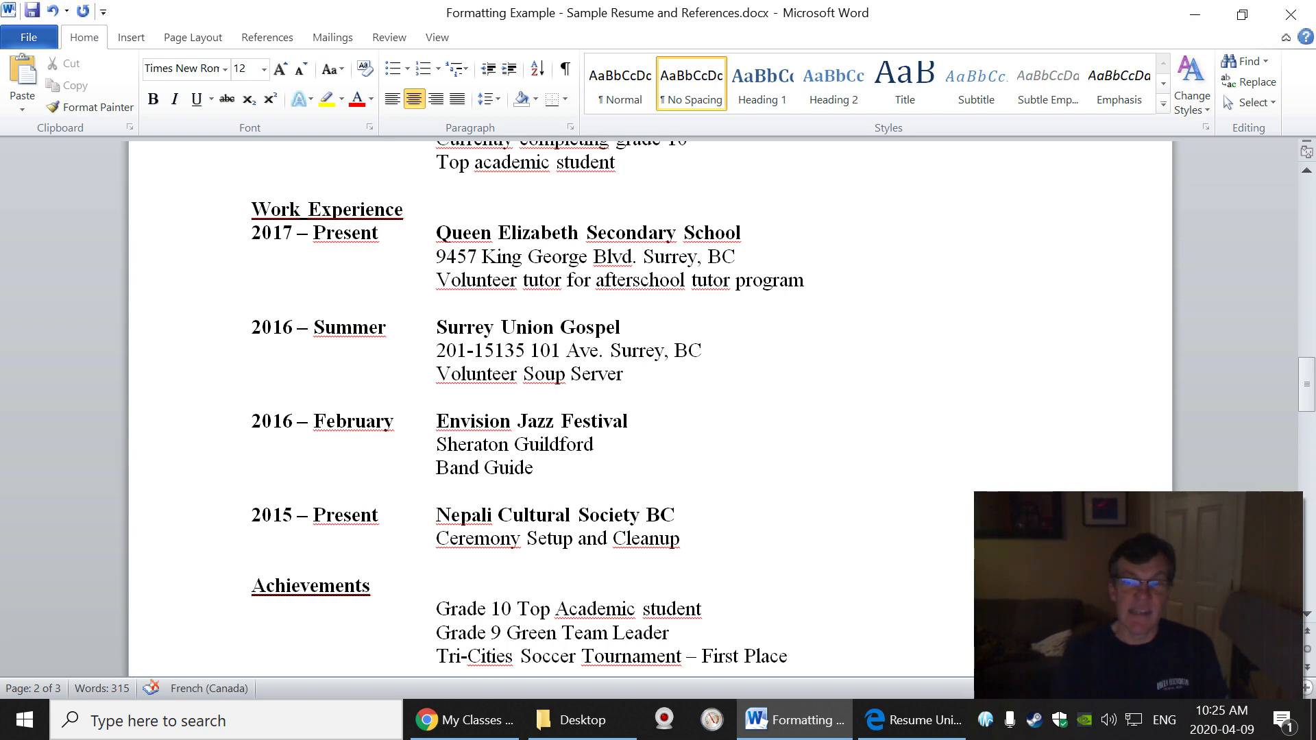
scroll(650, 411, "up", 5)
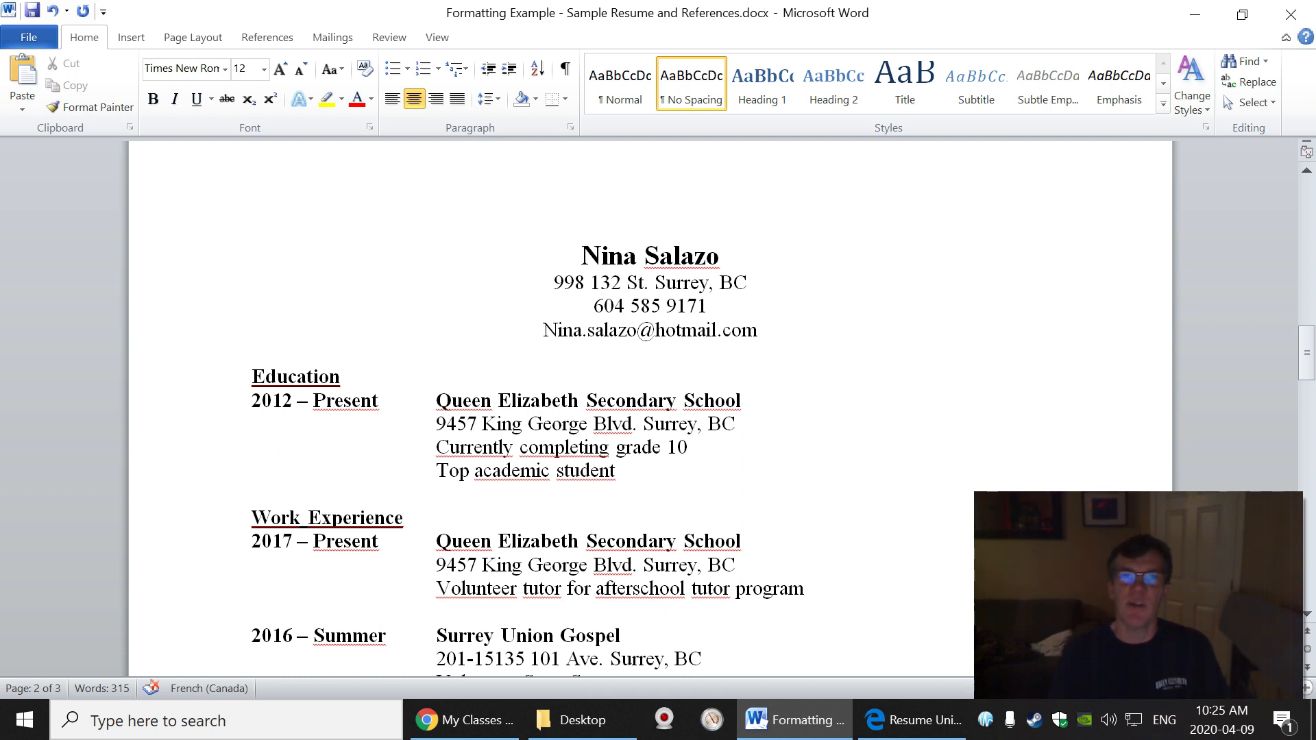
scroll(649, 411, "down", 2)
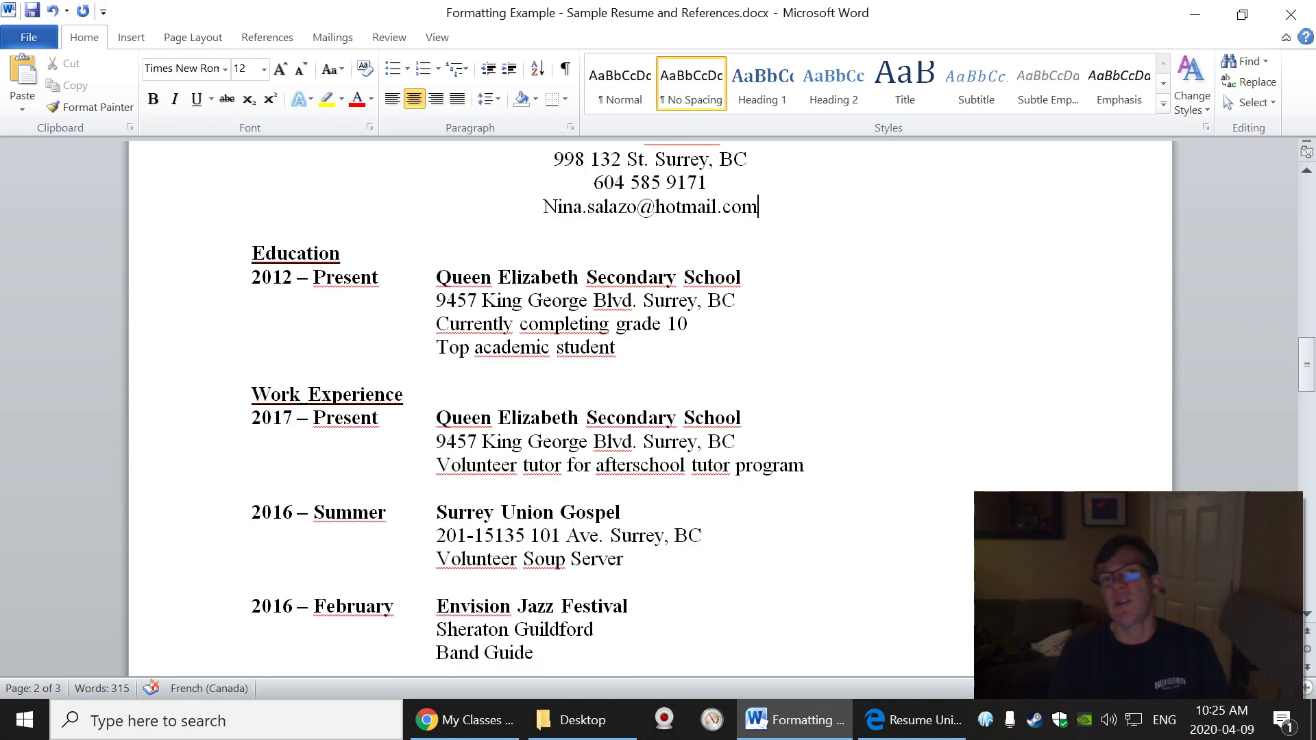
scroll(650, 412, "down", 12)
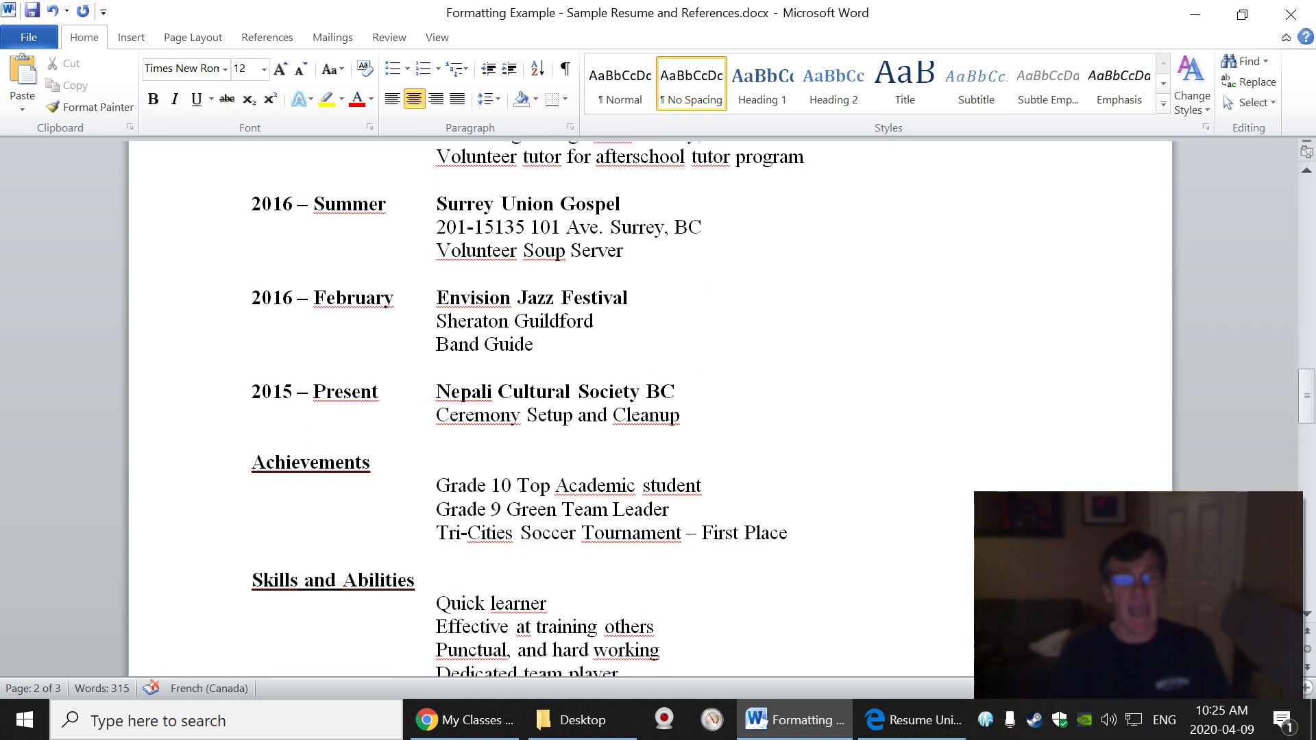
scroll(650, 411, "down", 8)
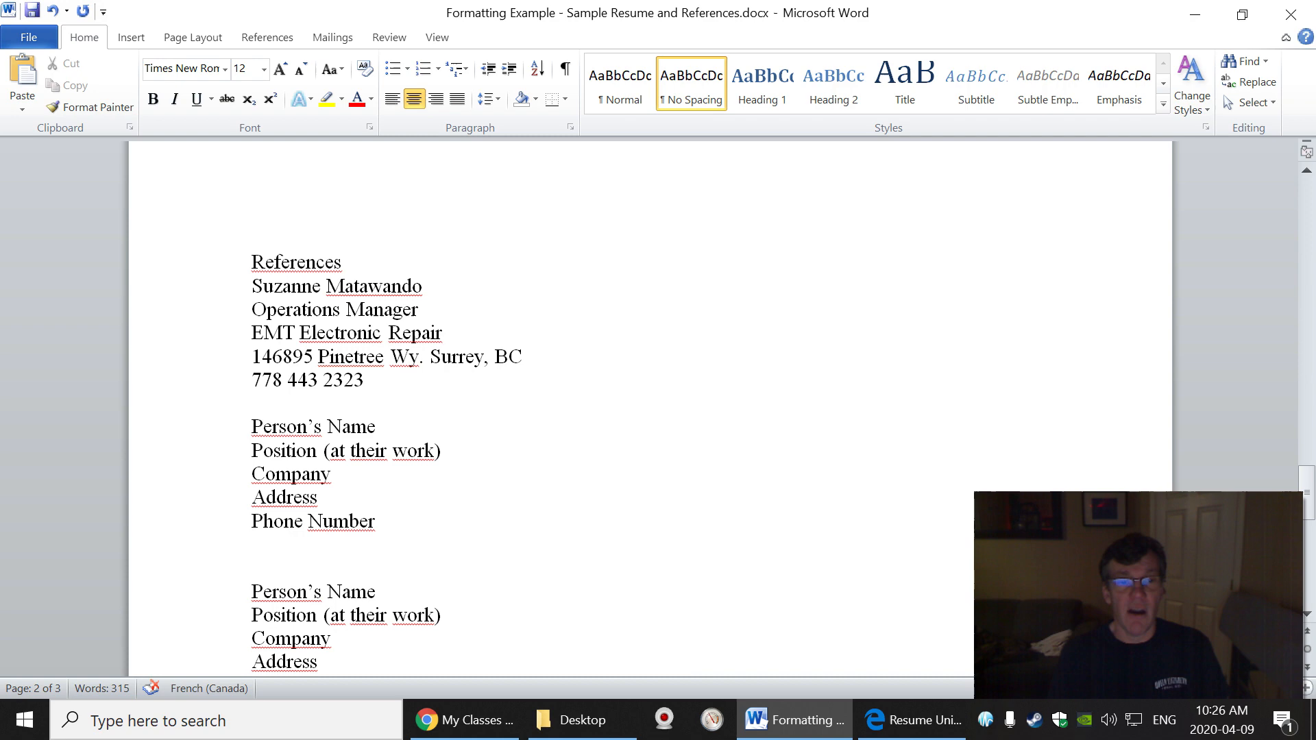
left_click(341, 261)
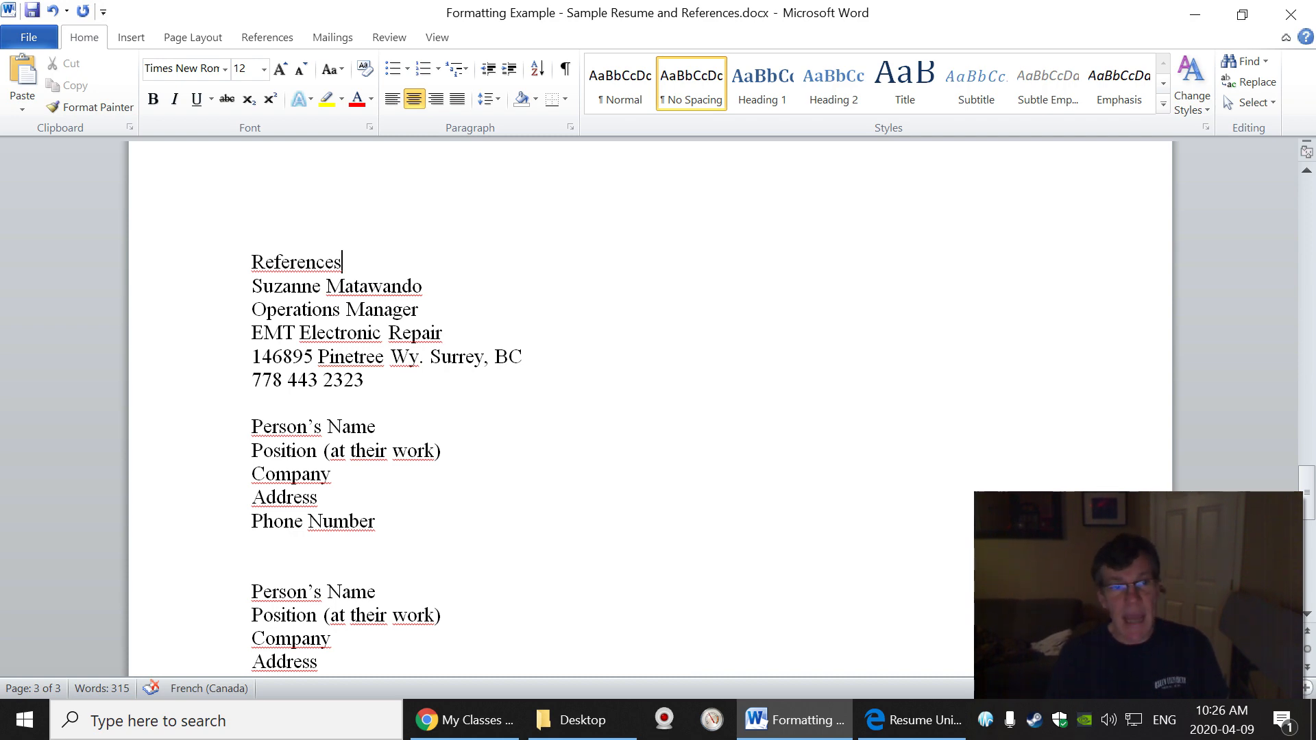
scroll(649, 412, "up", 5)
scroll(650, 411, "up", 2)
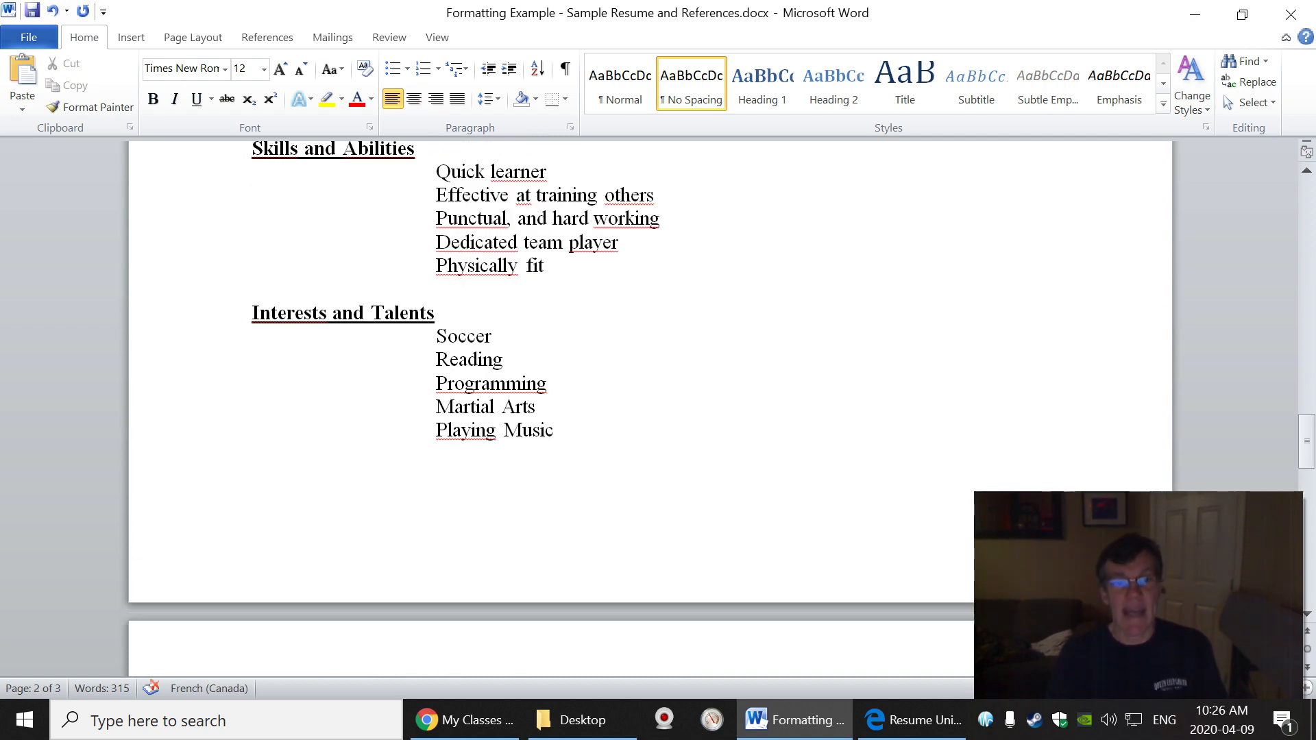
scroll(649, 411, "down", 5)
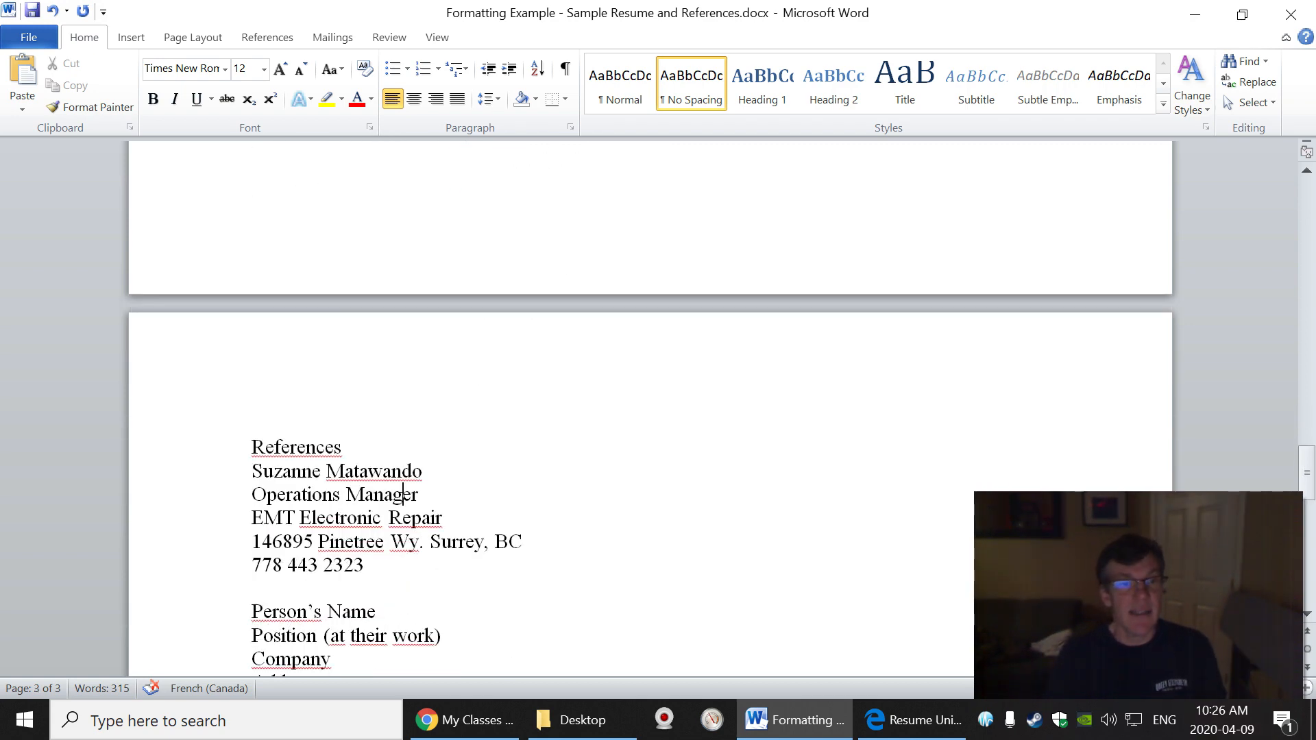
Make the "References" heading bold and underlined to match the resume's other section headings.
left_click_drag(248, 447, 355, 559)
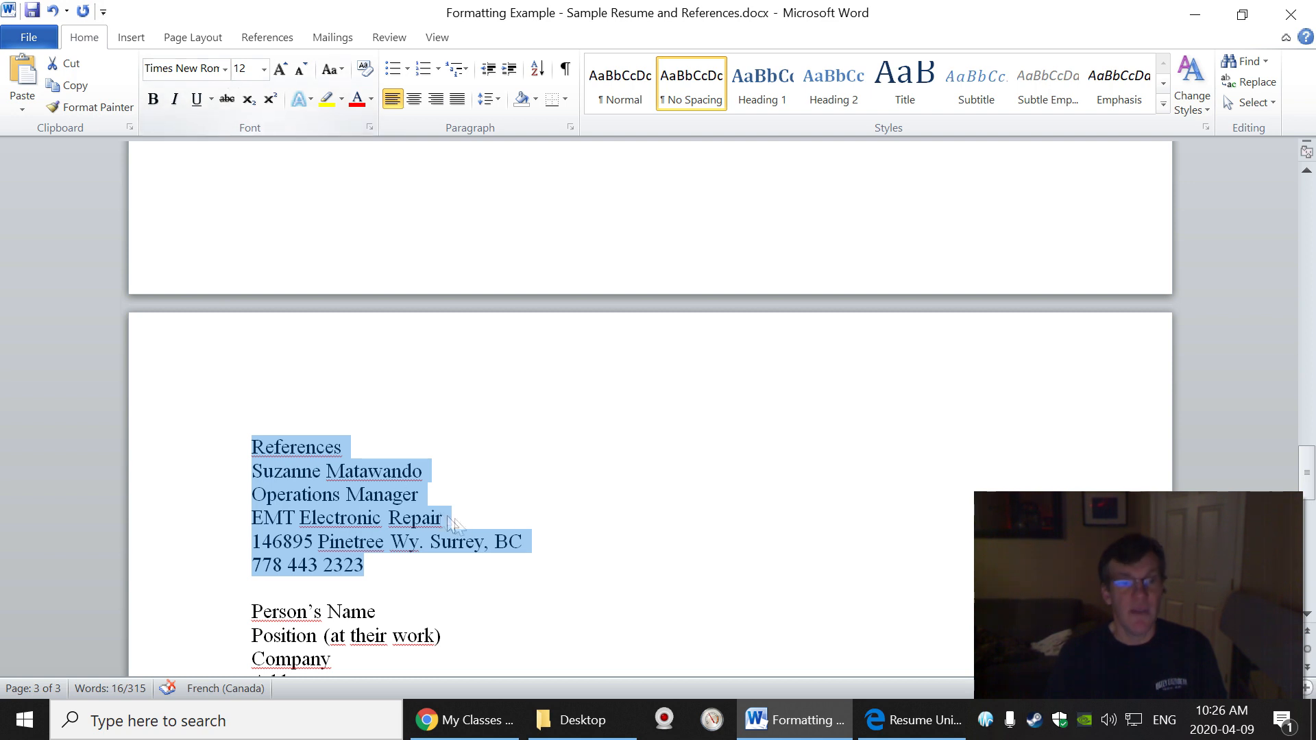
left_click(502, 498)
left_click_drag(265, 447, 352, 447)
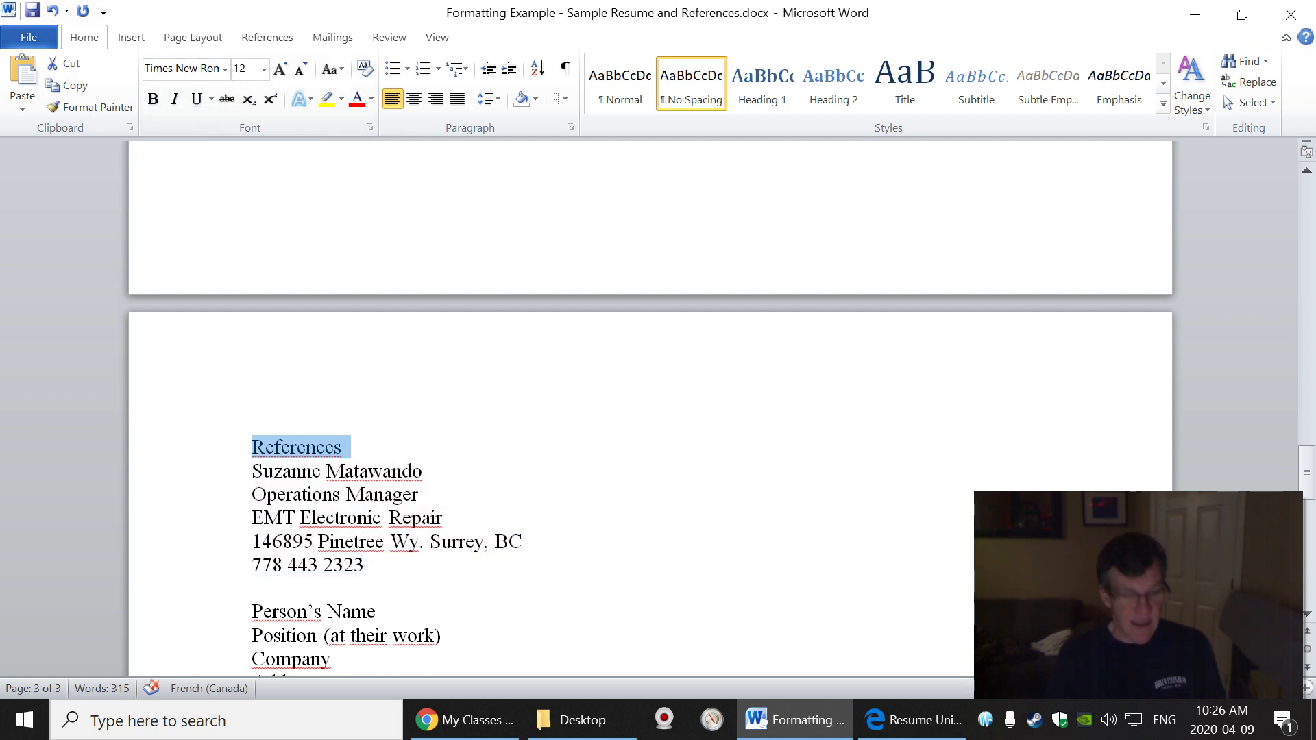
key("ctrl+b")
key("ctrl+u")
scroll(529, 564, "up", 5)
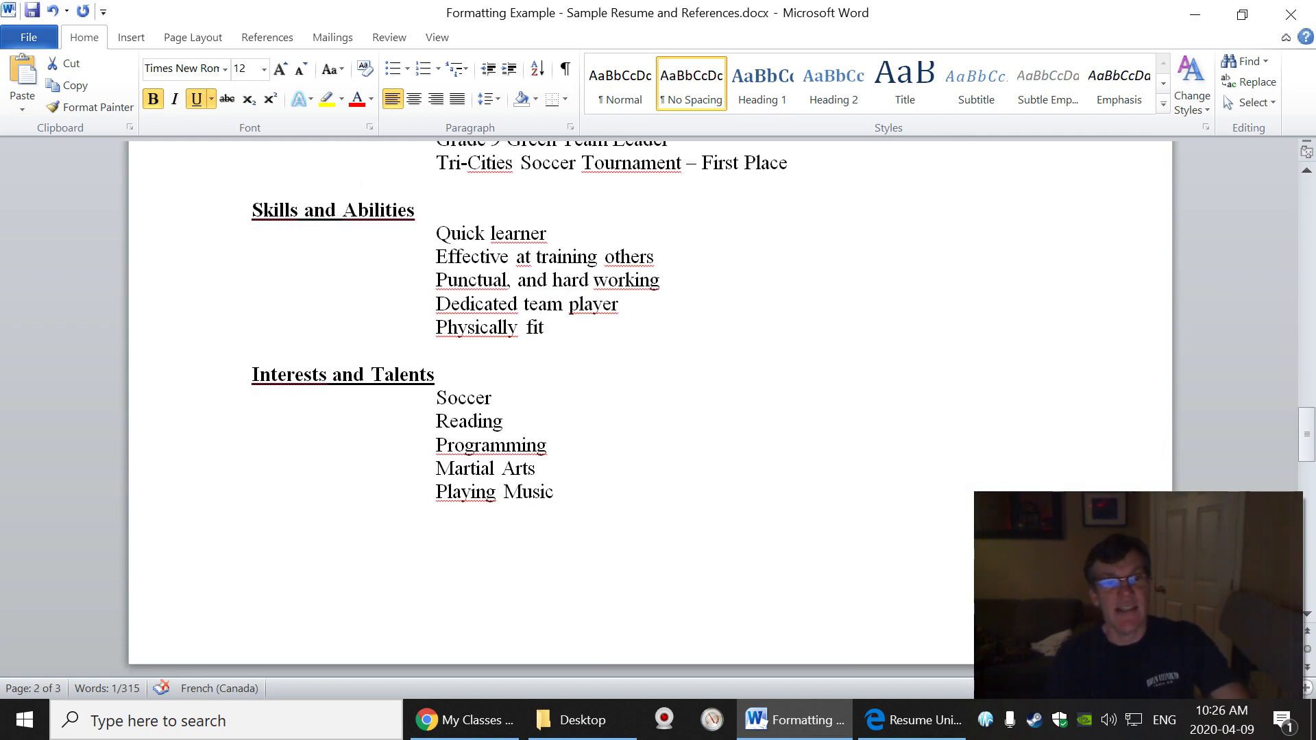
scroll(650, 404, "down", 3)
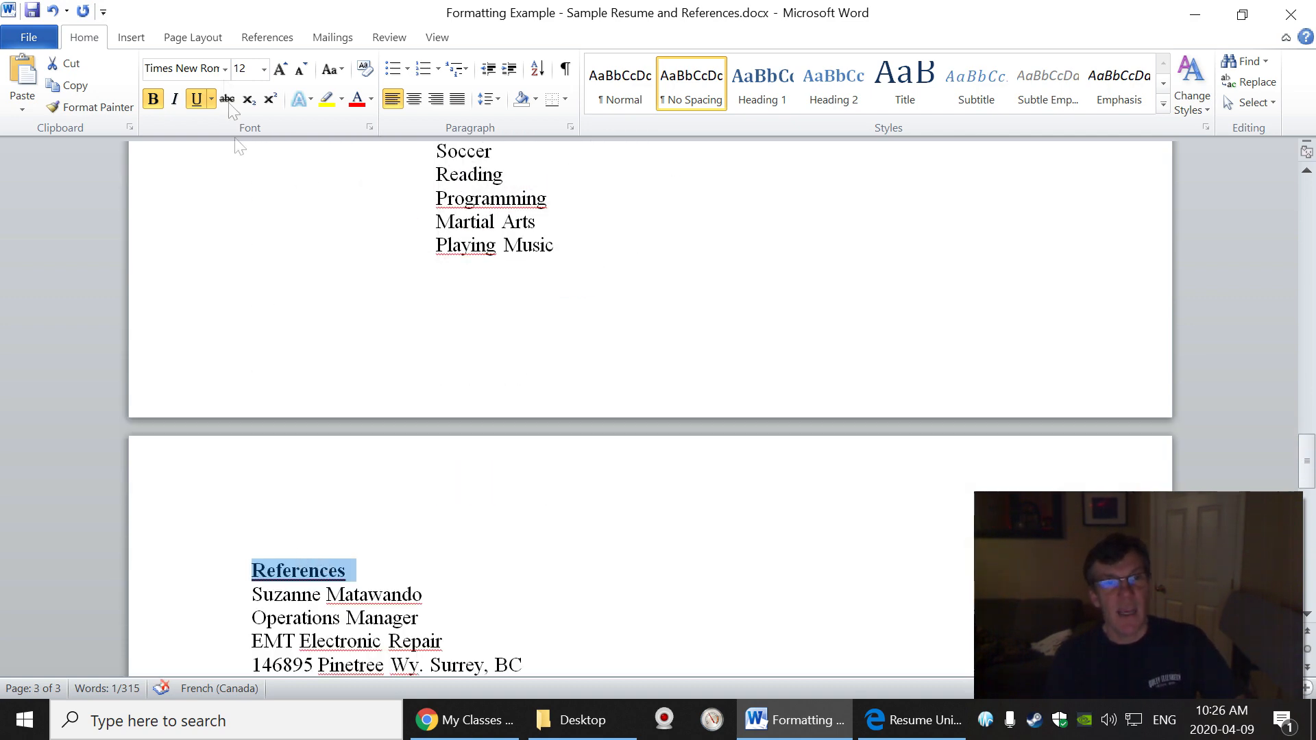
scroll(405, 558, "up", 1)
scroll(405, 558, "down", 4)
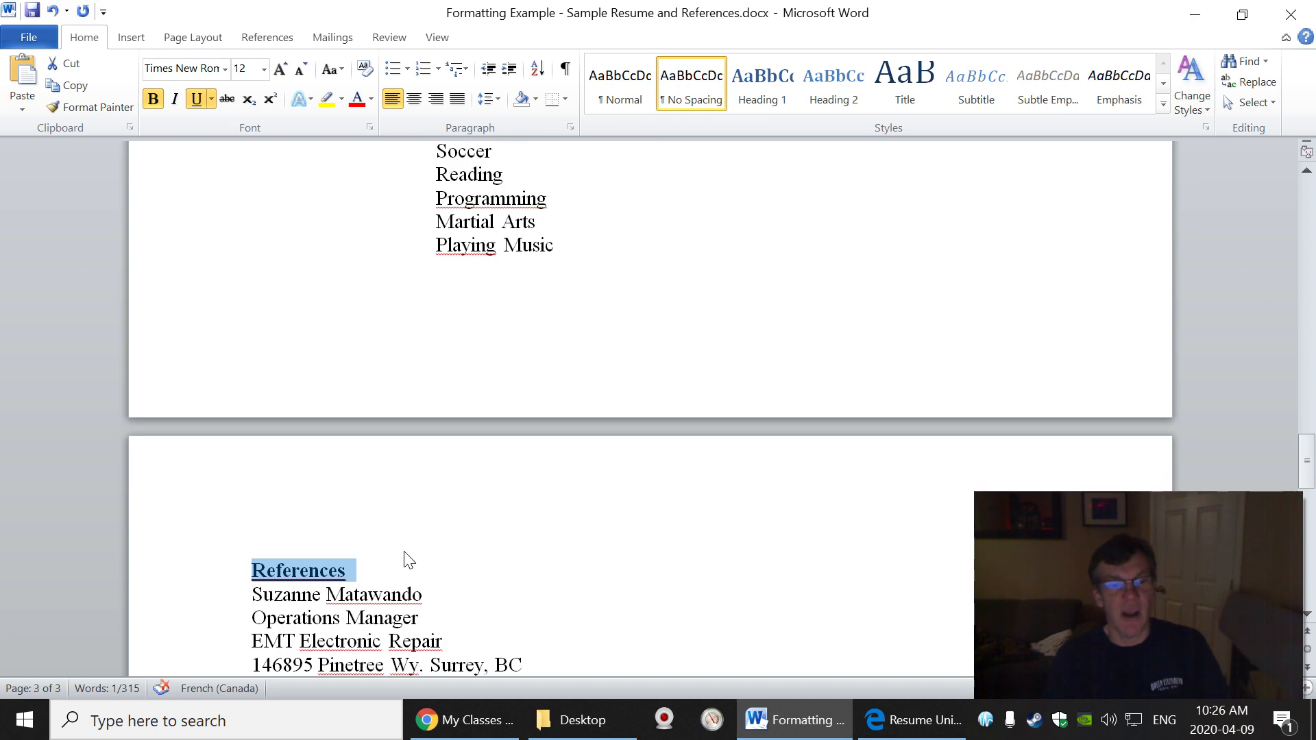
Indent the first reference's name by three tabs to align it with the entries under Interests and Talents.
left_click(252, 471)
scroll(649, 408, "down", 3)
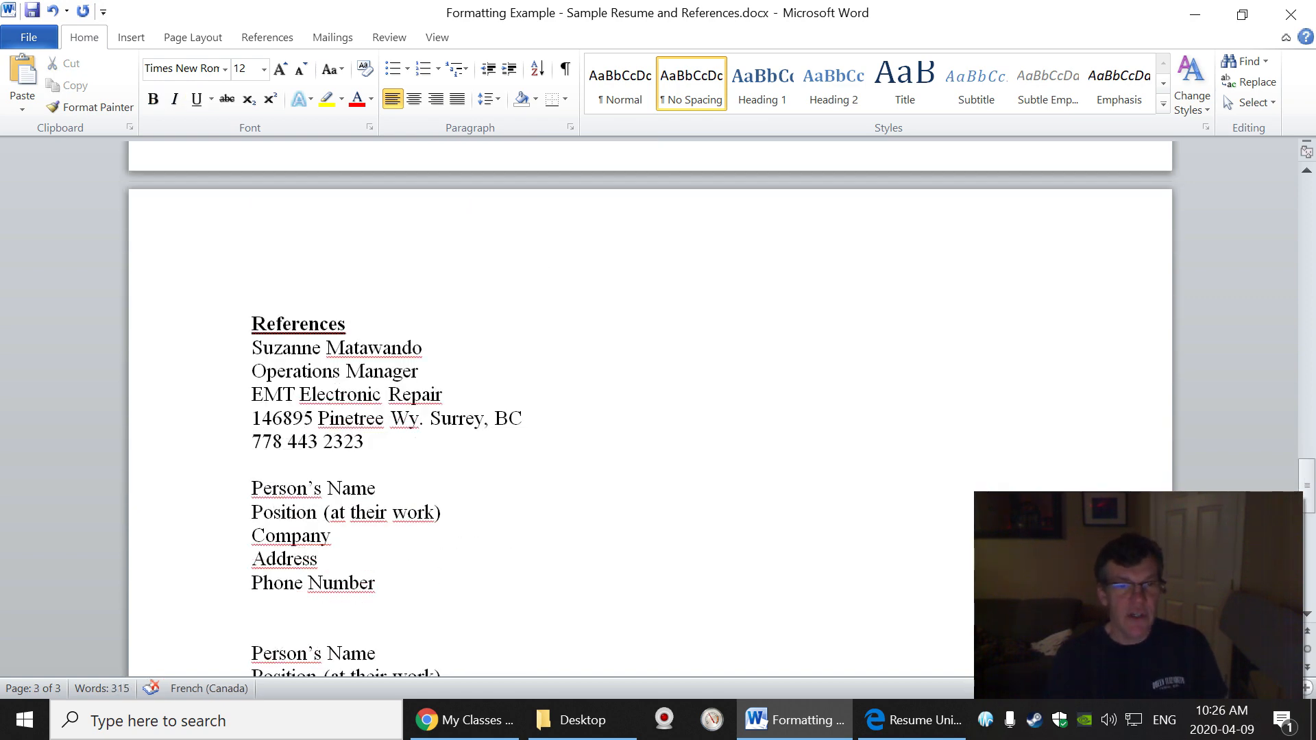
scroll(650, 409, "down", 2)
scroll(650, 408, "up", 3)
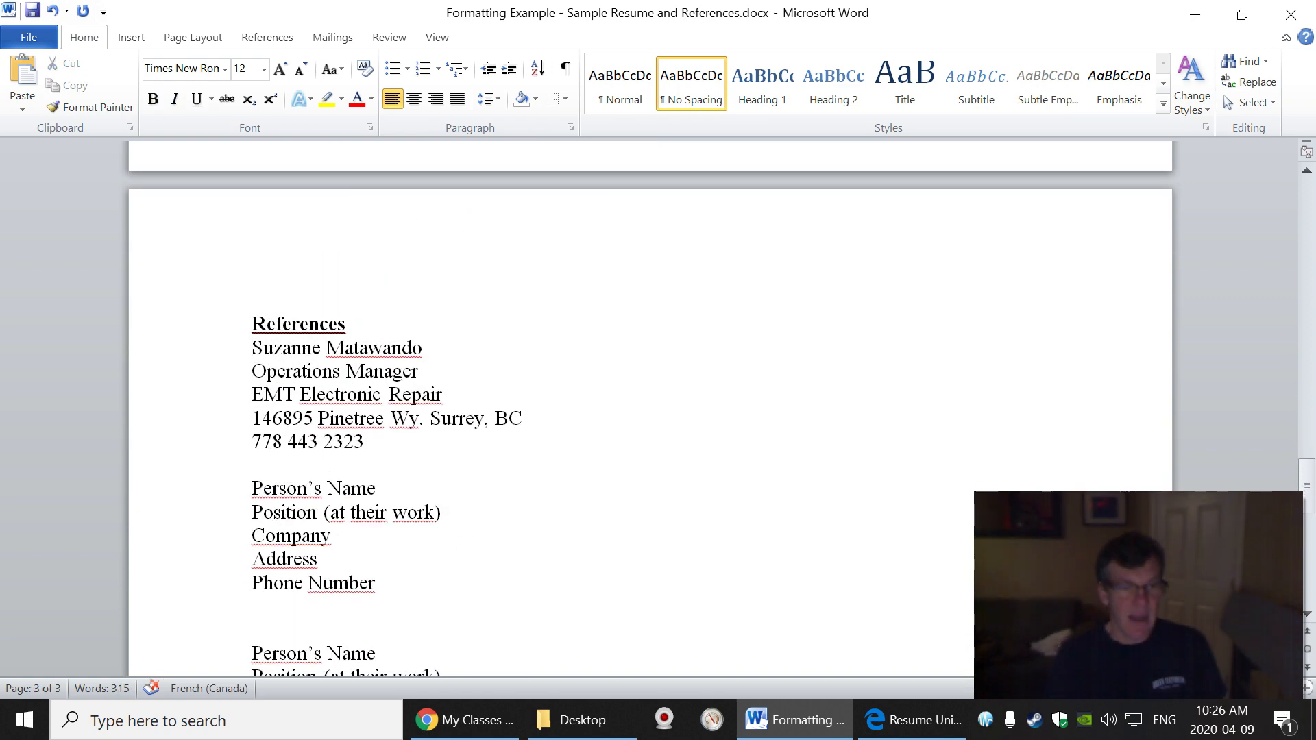
key("Tab")
scroll(446, 371, "up", 3)
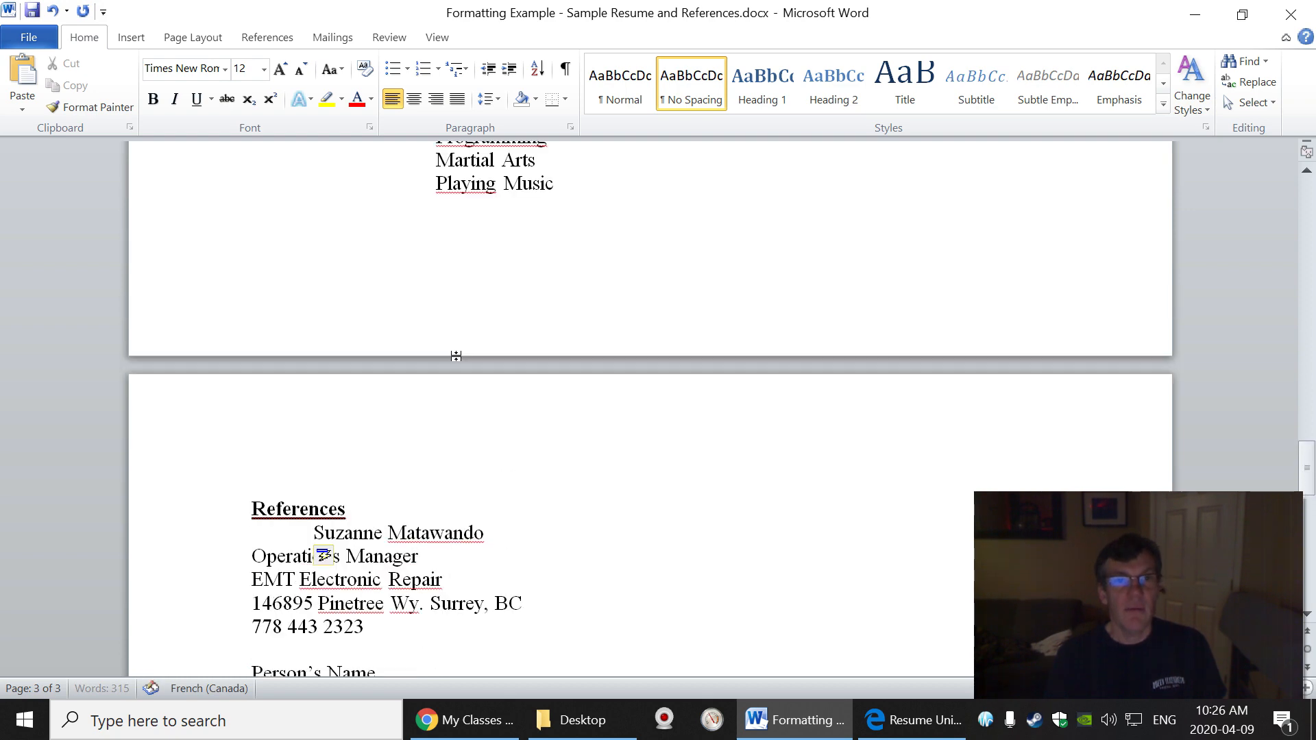
scroll(446, 371, "up", 2)
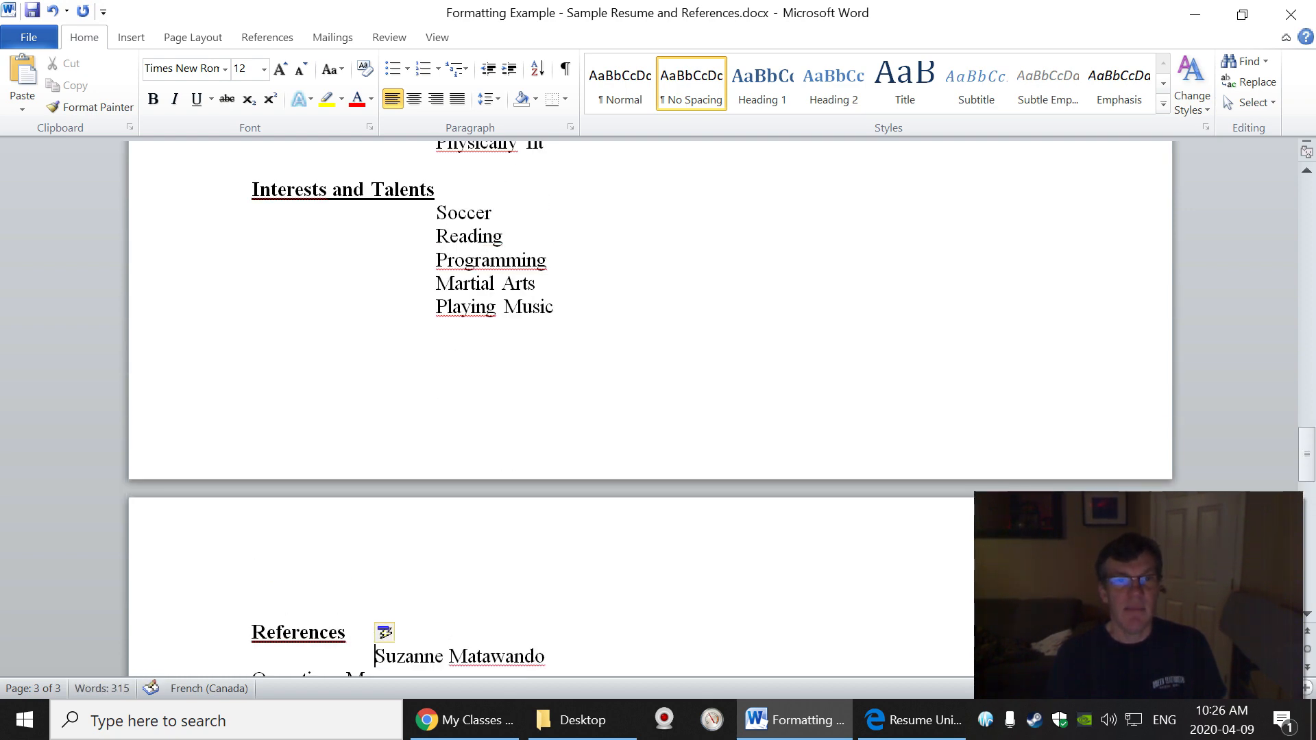
key("Tab")
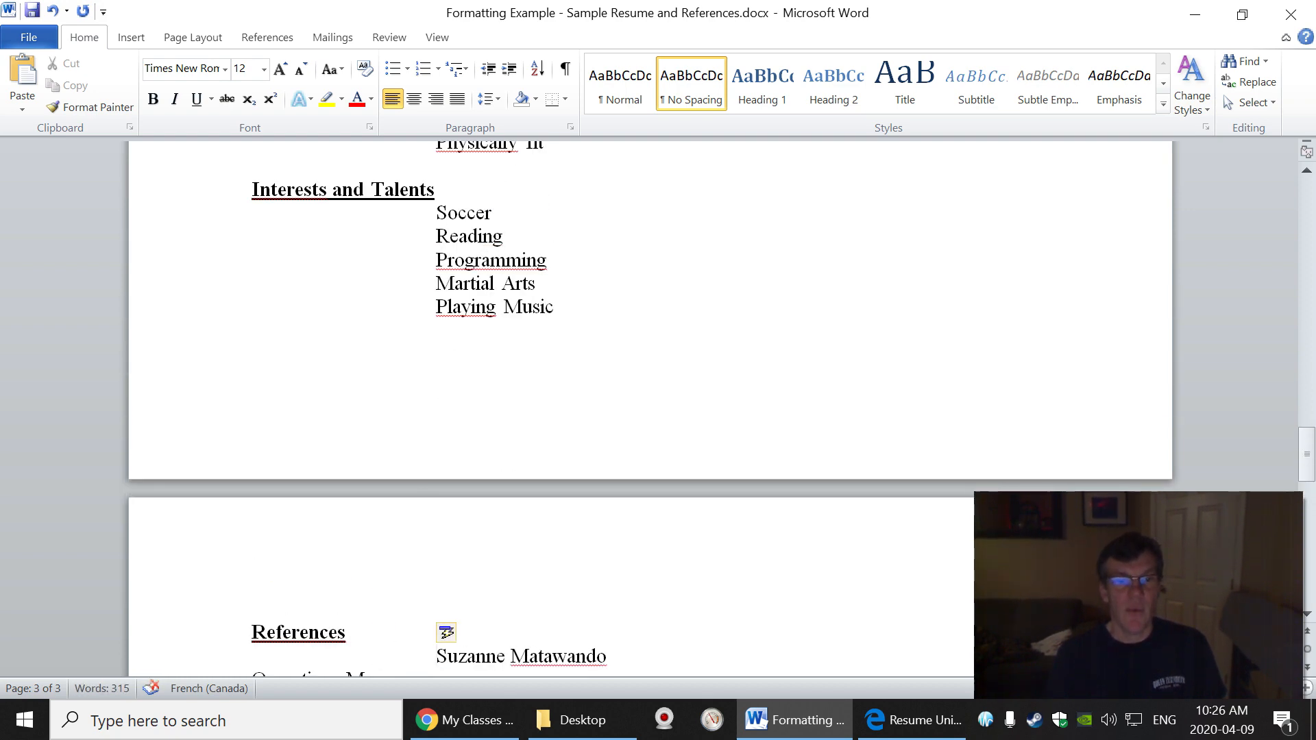
scroll(651, 411, "down", 5)
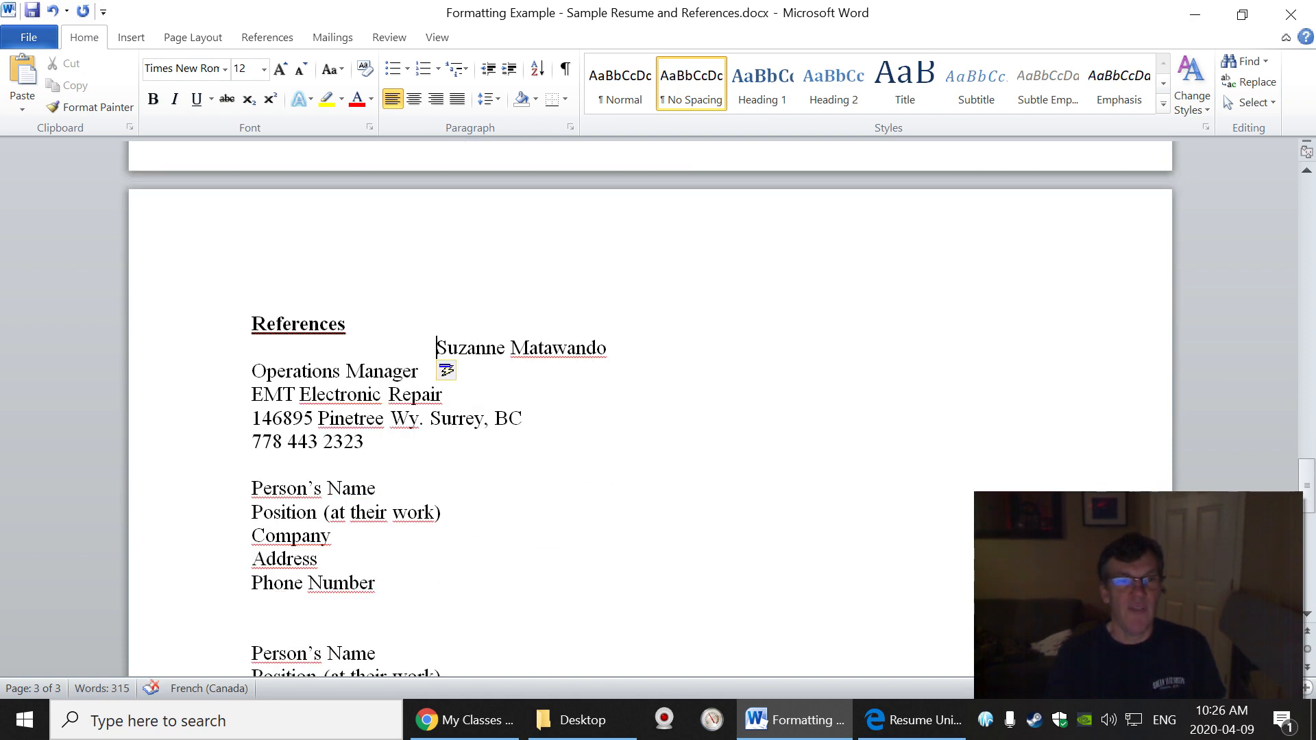
Indent the first reference's "Operations Manager" and "EMT Electronic Repair" lines by three tabs each.
left_click(252, 371)
key("Tab")
key("Tab")
key("Tab")
left_click(254, 397)
key("Tab")
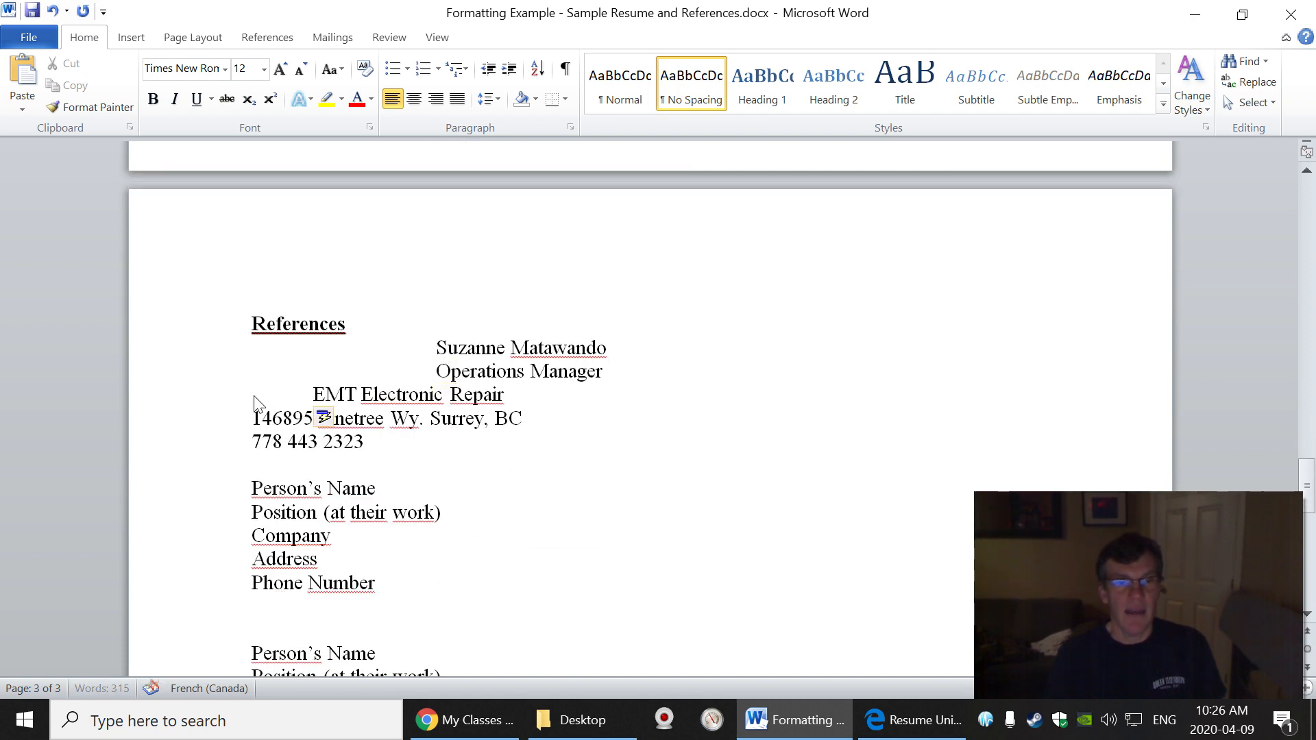
key("Tab")
key("Tab")
Indent the first reference's address and phone number lines to align with the name above.
left_click(253, 418)
key("Tab")
key("Tab")
left_click(253, 442)
key("Tab")
key("Tab")
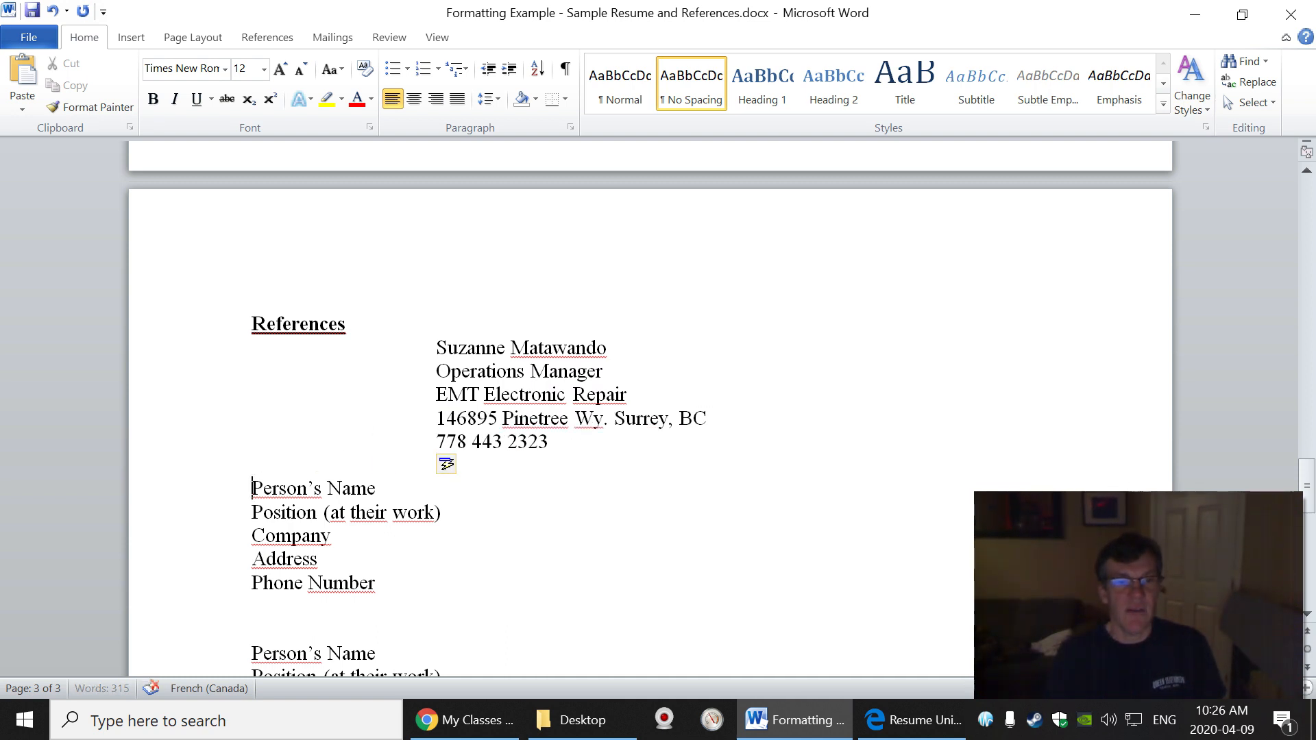
Indent the second reference's "Person's Name", "Position (at their work)" and "Company" lines by three tabs each.
key("Tab")
key("Tab")
key("Tab")
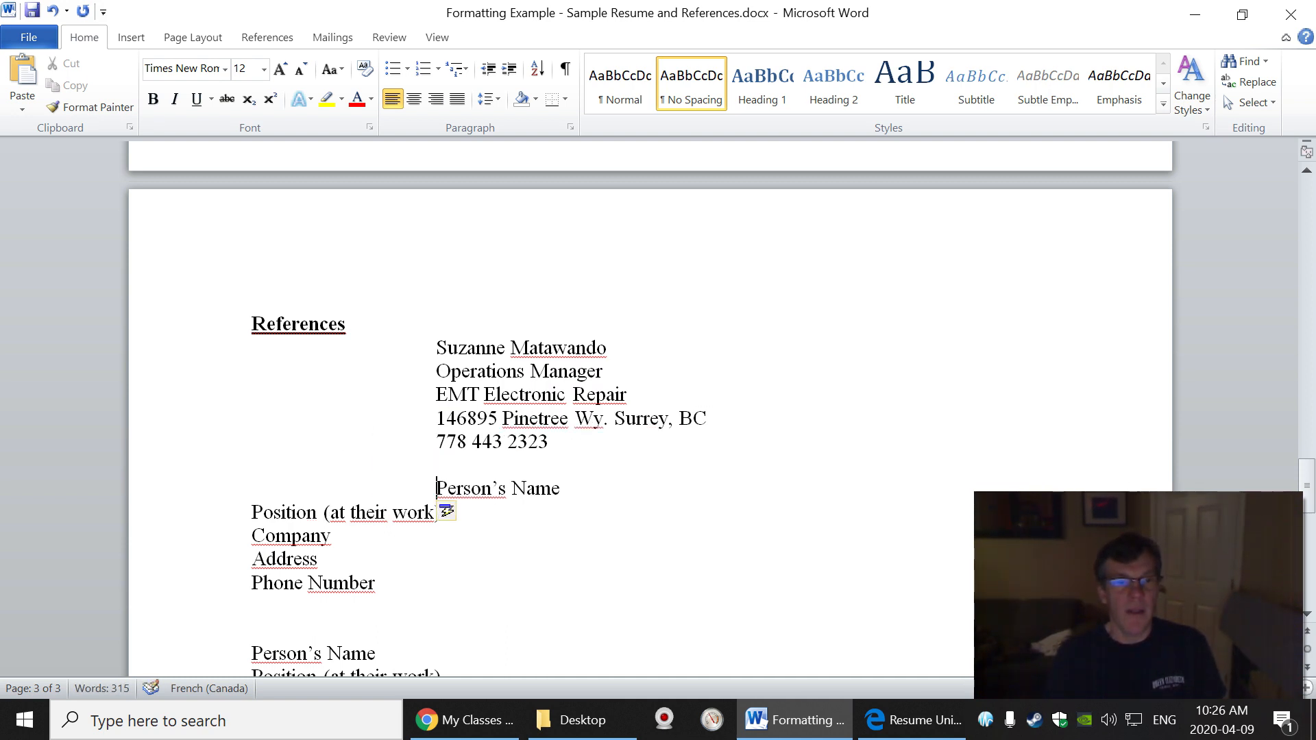
left_click(253, 512)
key("Tab")
key("Tab")
key("Tab")
left_click(253, 536)
key("Tab")
key("Tab")
key("Tab")
Indent the second reference's "Address" and "Phone Number" lines by three tabs each.
left_click(253, 559)
key("Tab")
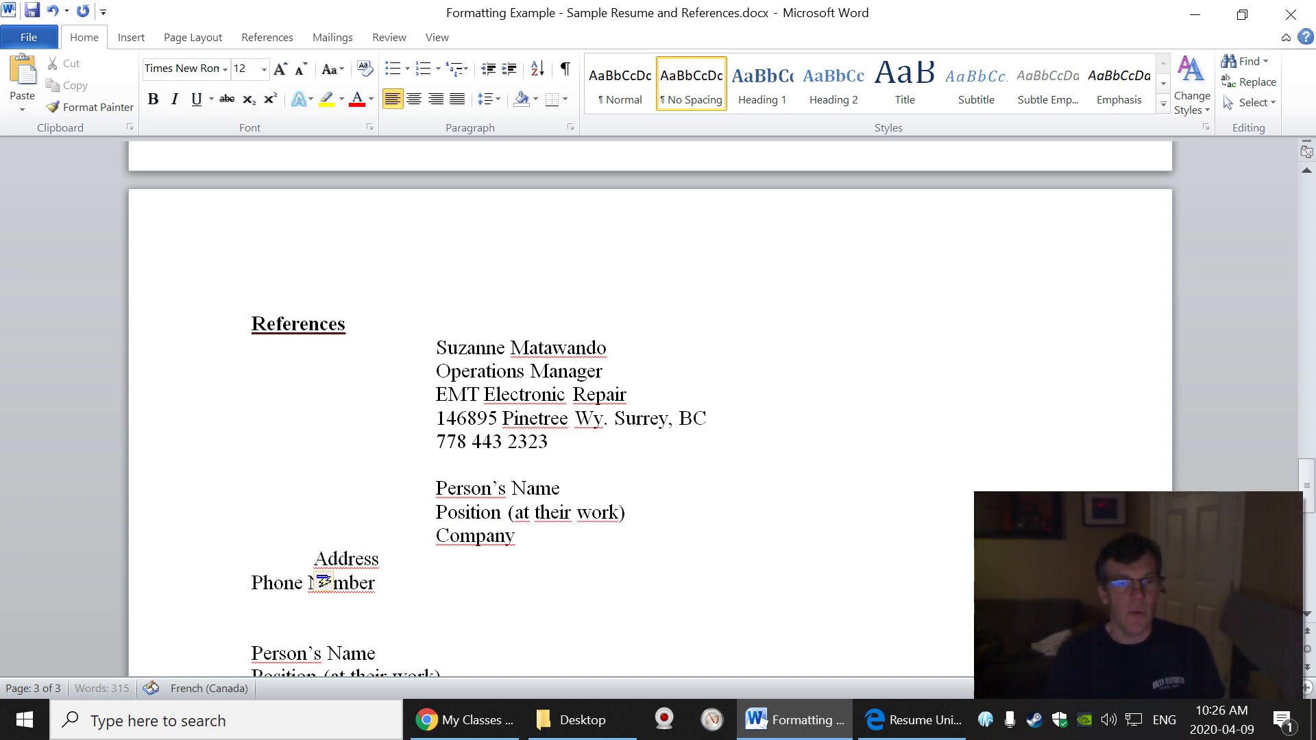
key("Tab")
key("Tab")
left_click(259, 587)
key("Tab")
key("Tab")
key("Tab")
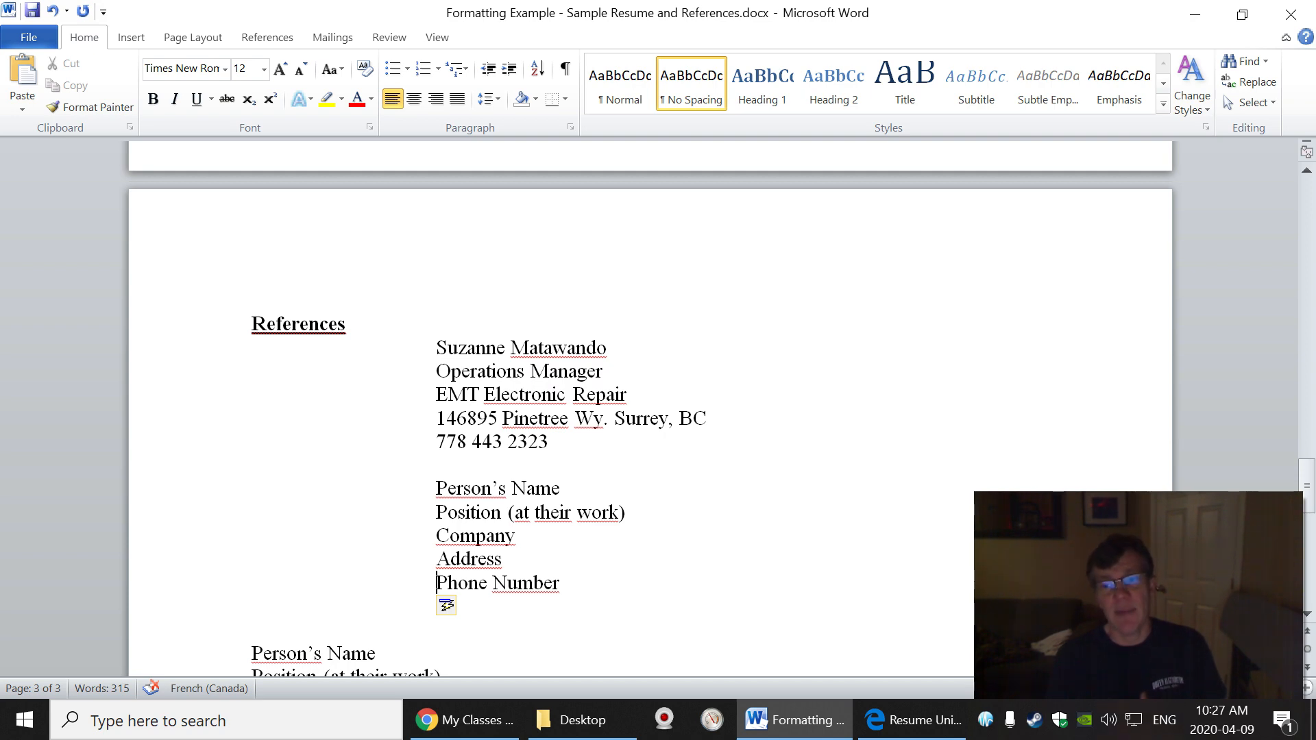
Indent the third reference's "Person's Name", "Position (at their work)" and "Company" lines by three tabs each.
scroll(650, 412, "down", 2)
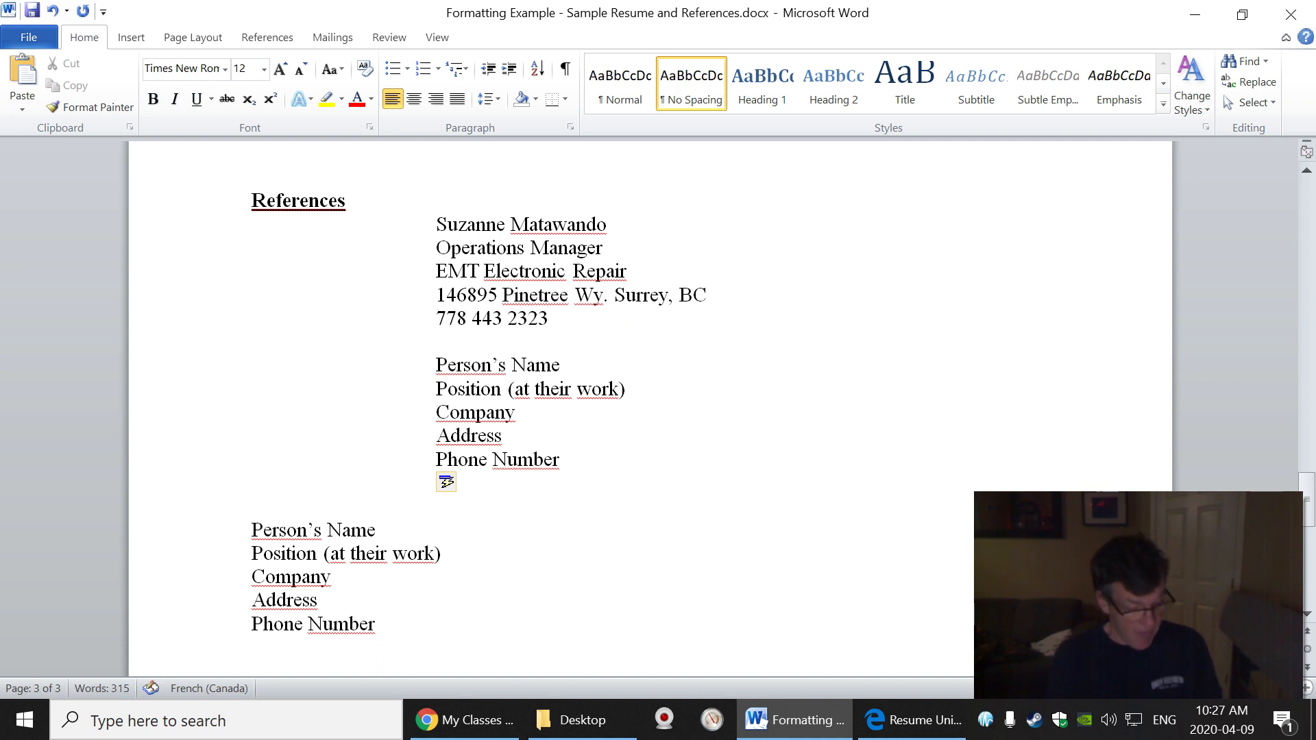
key("Tab")
key("Tab")
key("Tab")
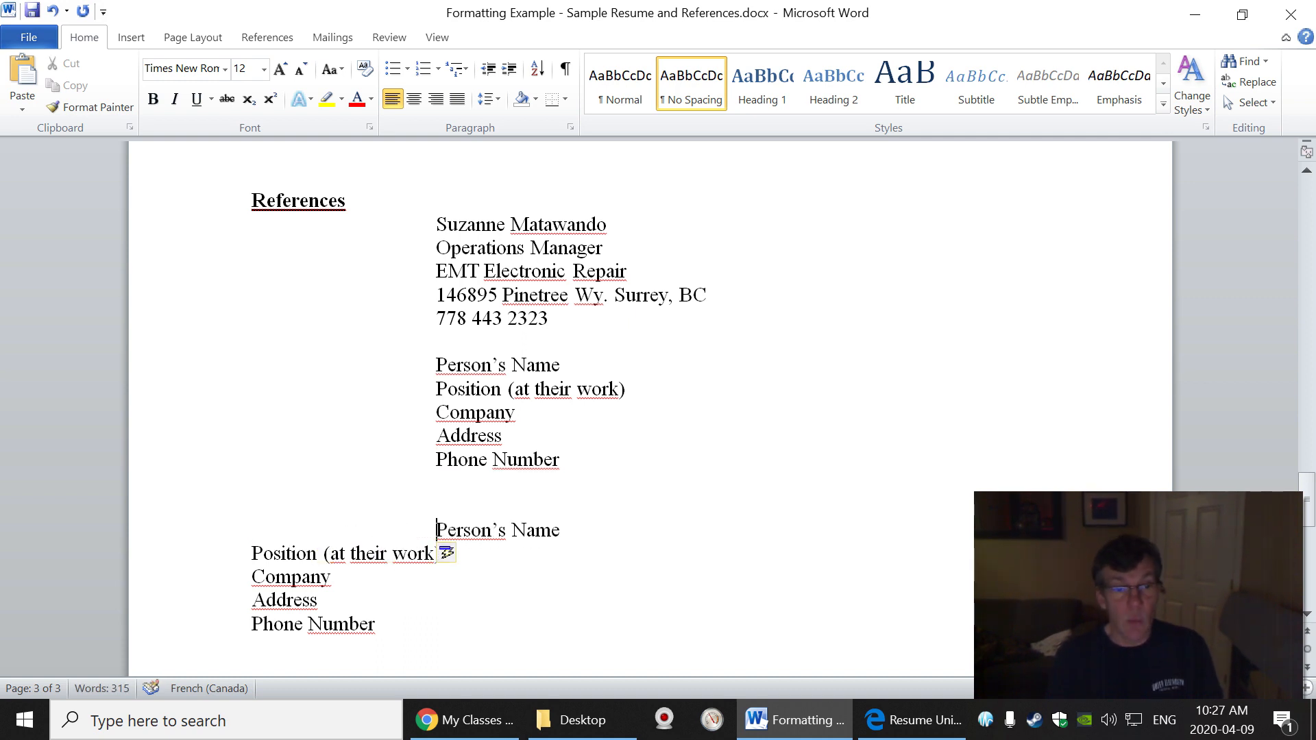
left_click(252, 553)
key("Tab")
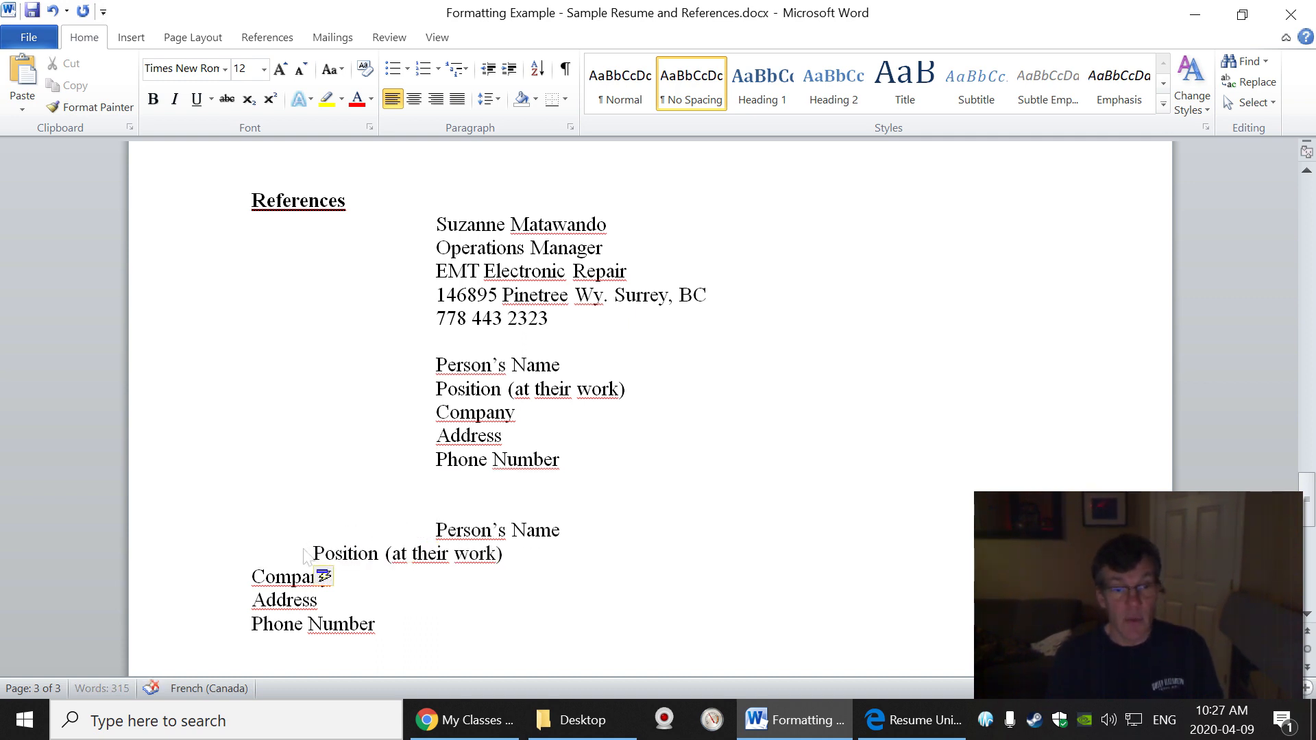
key("Tab")
key("Tab")
key("Tab")
key("Tab")
key("Tab")
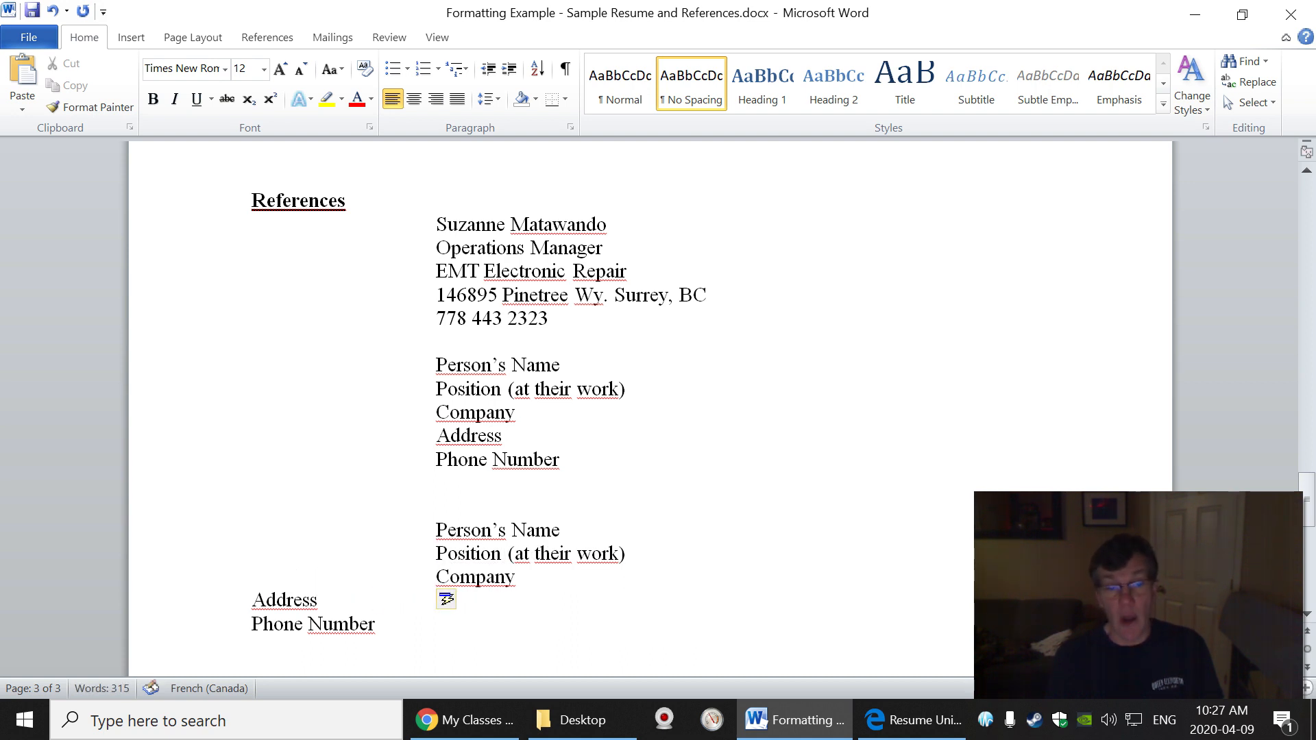
Indent the third reference's "Address" and "Phone Number" lines by three tabs each.
key("Tab")
key("Tab")
key("Tab")
key("Tab")
key("Tab")
key("Tab")
scroll(651, 411, "up", 1)
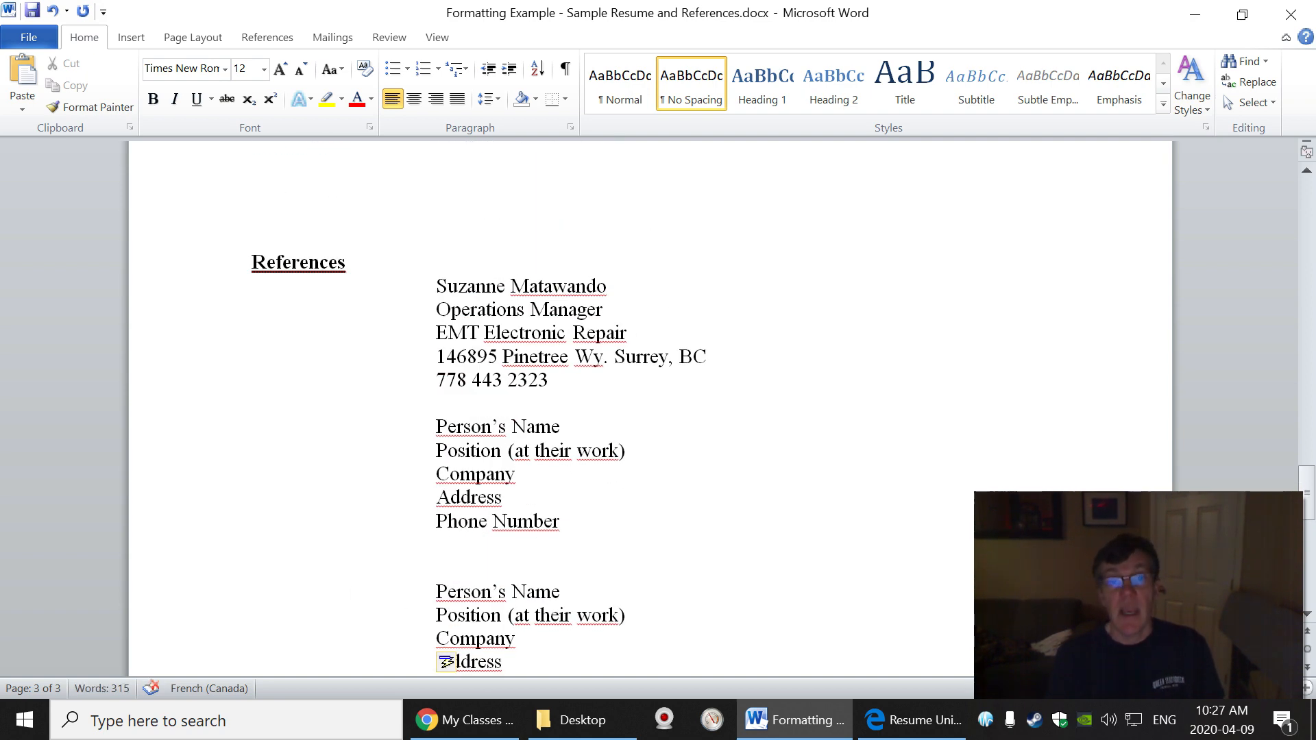
Change the proofing language at the current cursor position in the references to English (Canada).
scroll(651, 412, "up", 2)
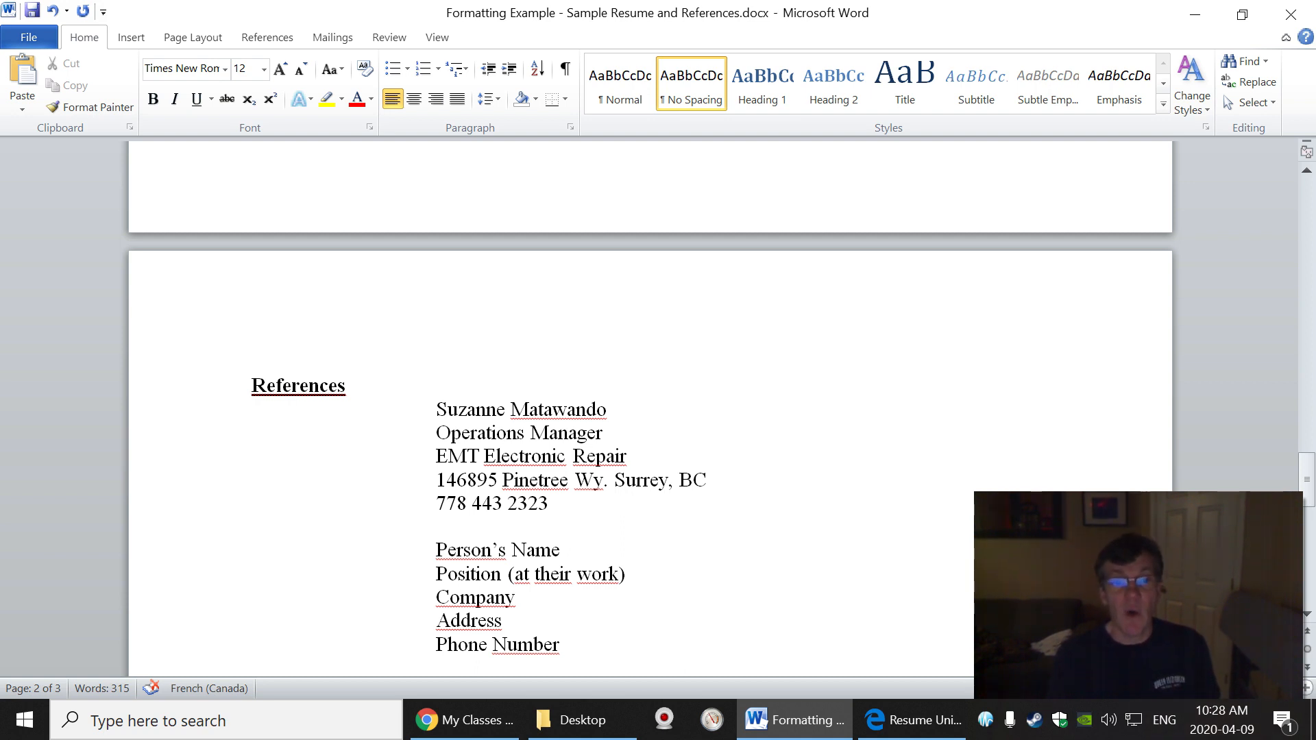
left_click(230, 690)
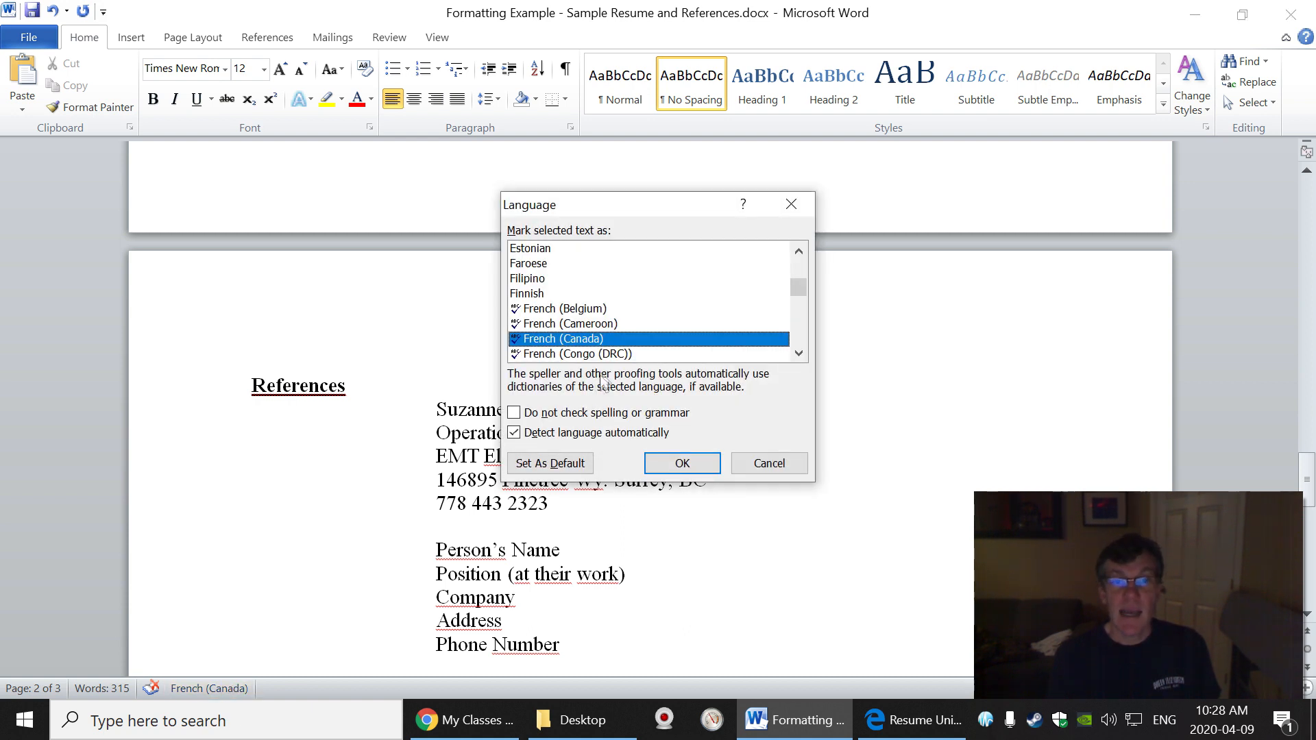
left_click_drag(799, 288, 799, 265)
double_click(566, 249)
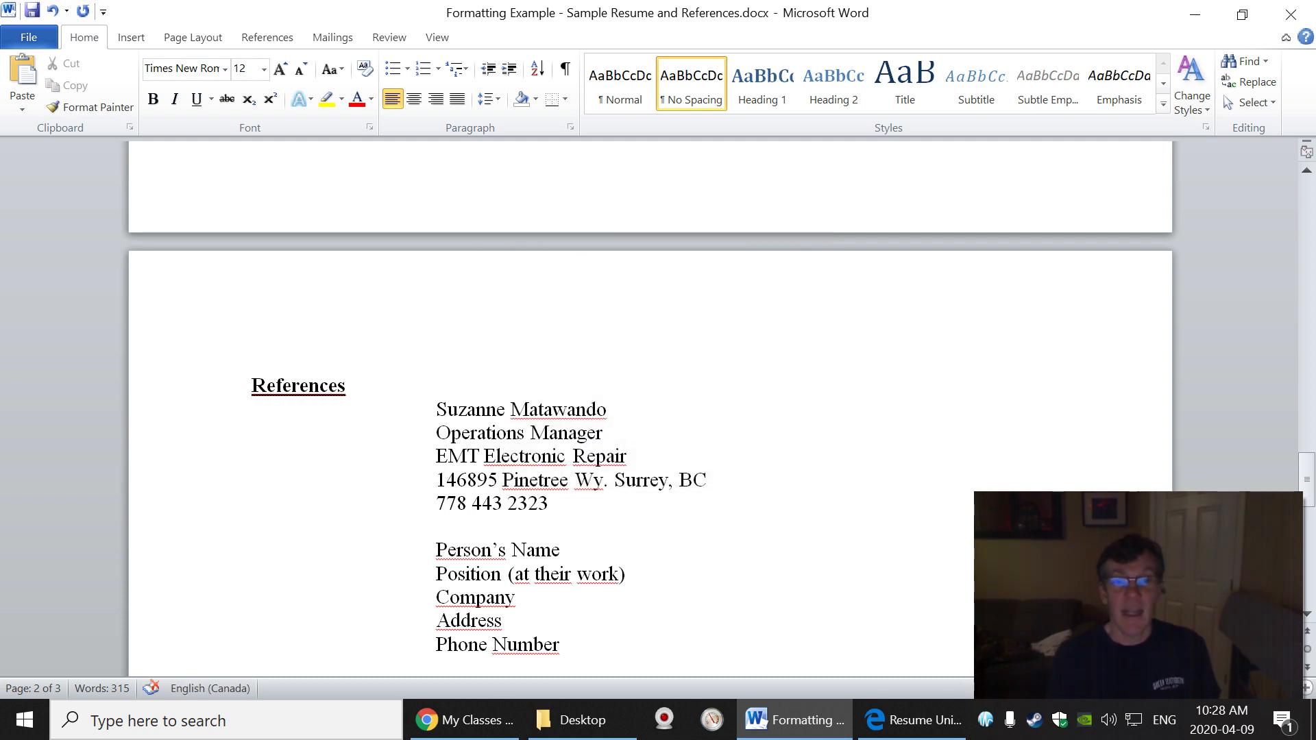
Check the proofing language of the "References" heading and look over the resume page above it.
left_click(347, 386)
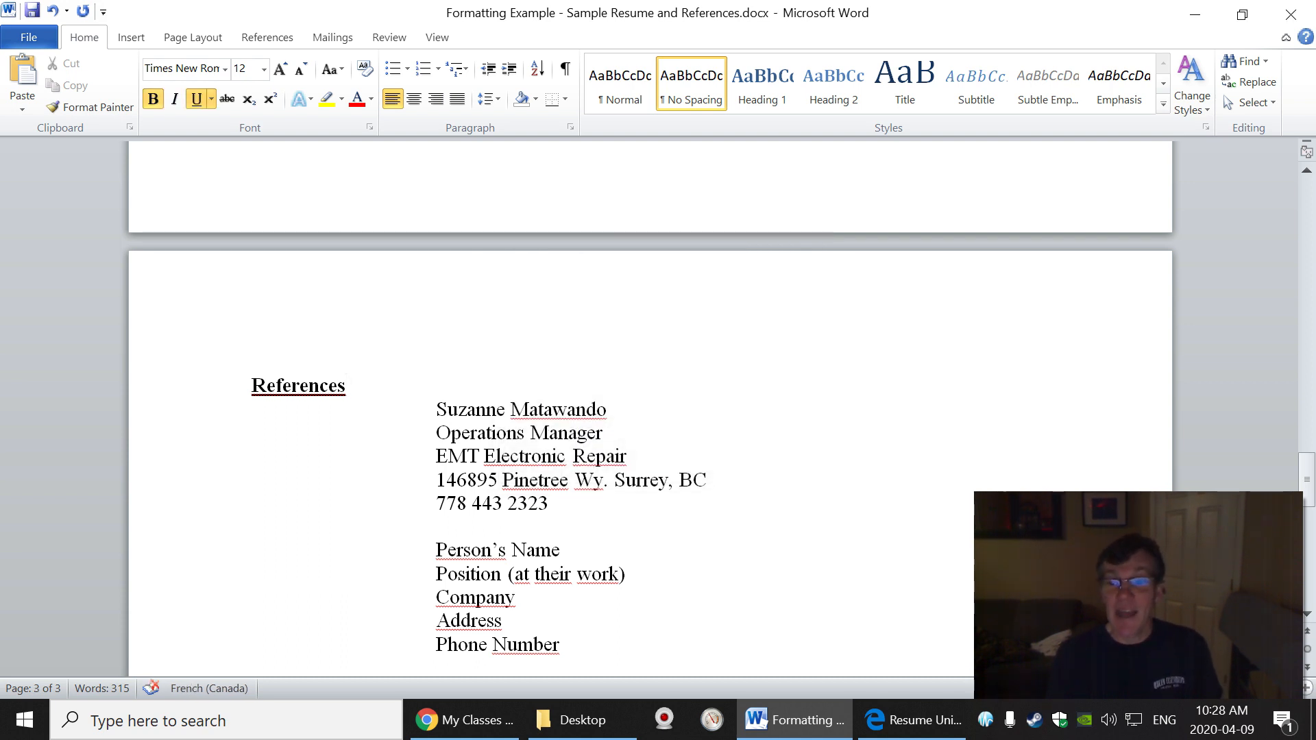
scroll(650, 411, "up", 10)
scroll(649, 411, "up", 10)
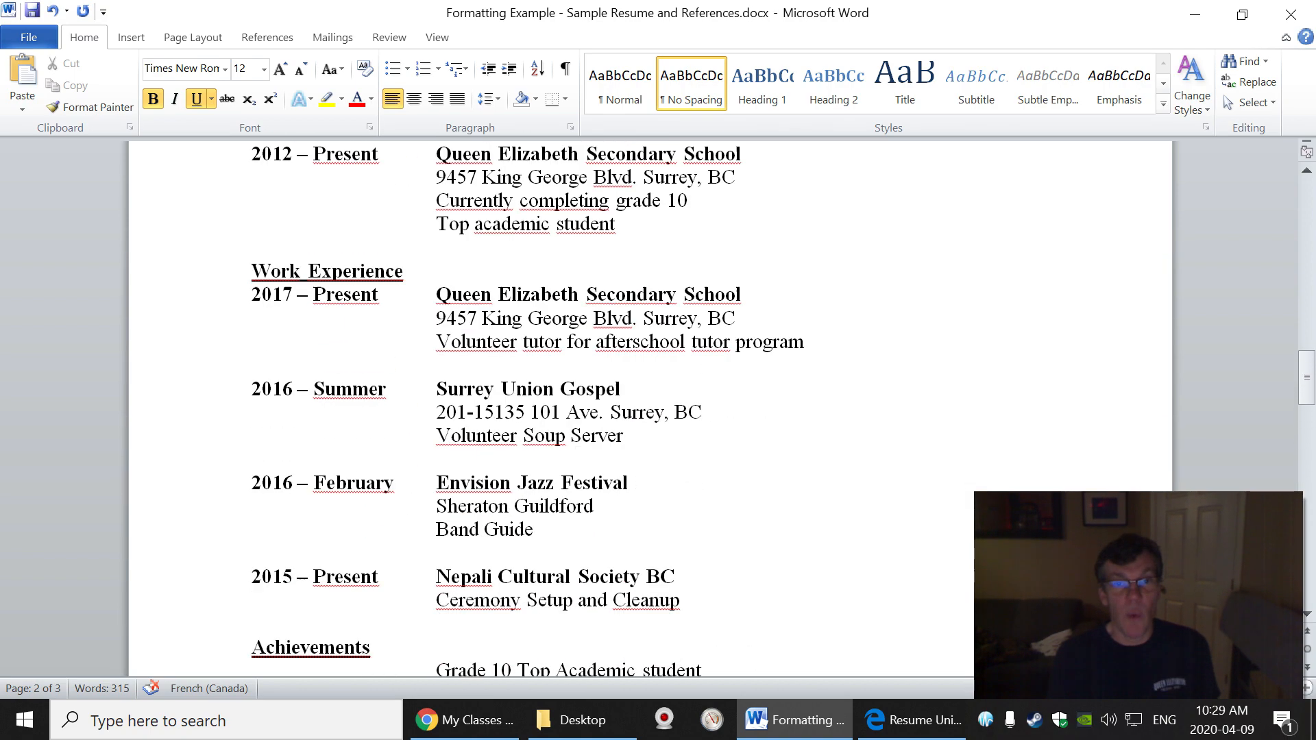
scroll(649, 412, "up", 1)
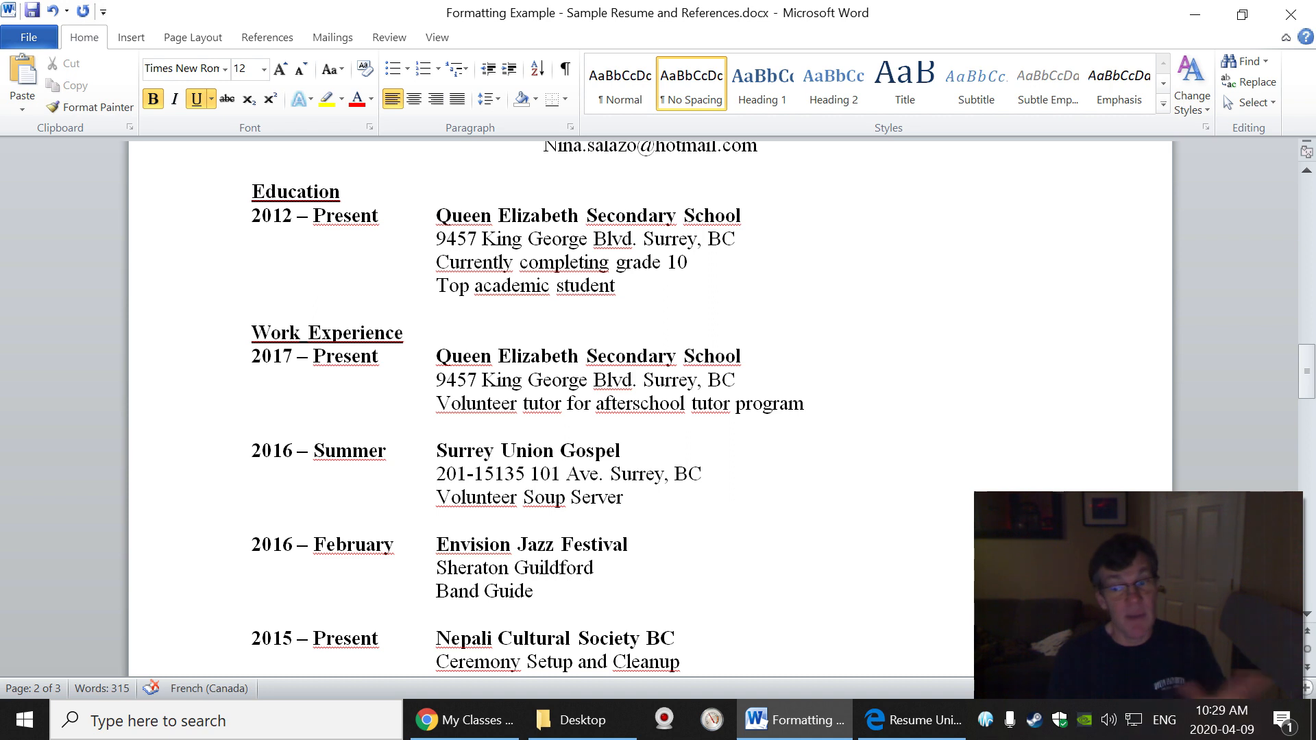